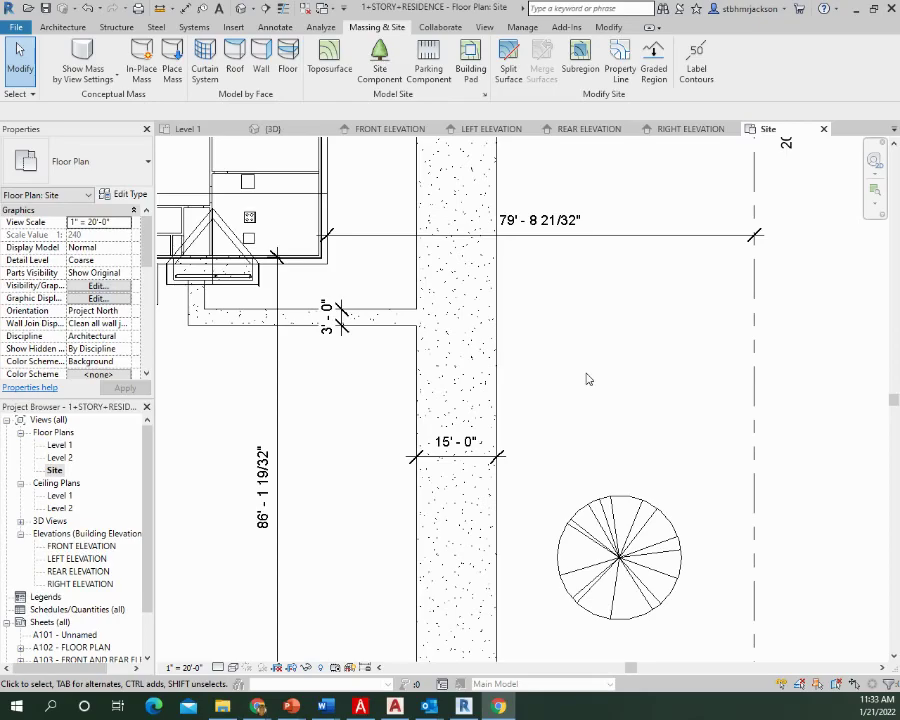
# Drag the 204.00 DUE SOUTH text note beside the east property line
pyautogui.scroll(-2, 588, 379)
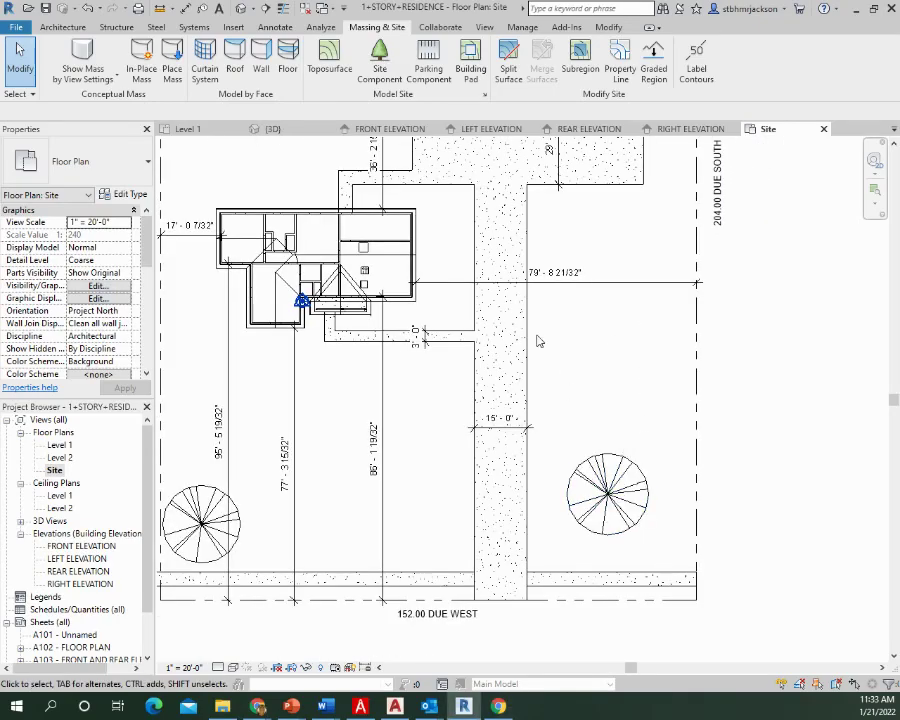
pyautogui.moveTo(537, 341); pyautogui.dragTo(583, 591, button='middle')
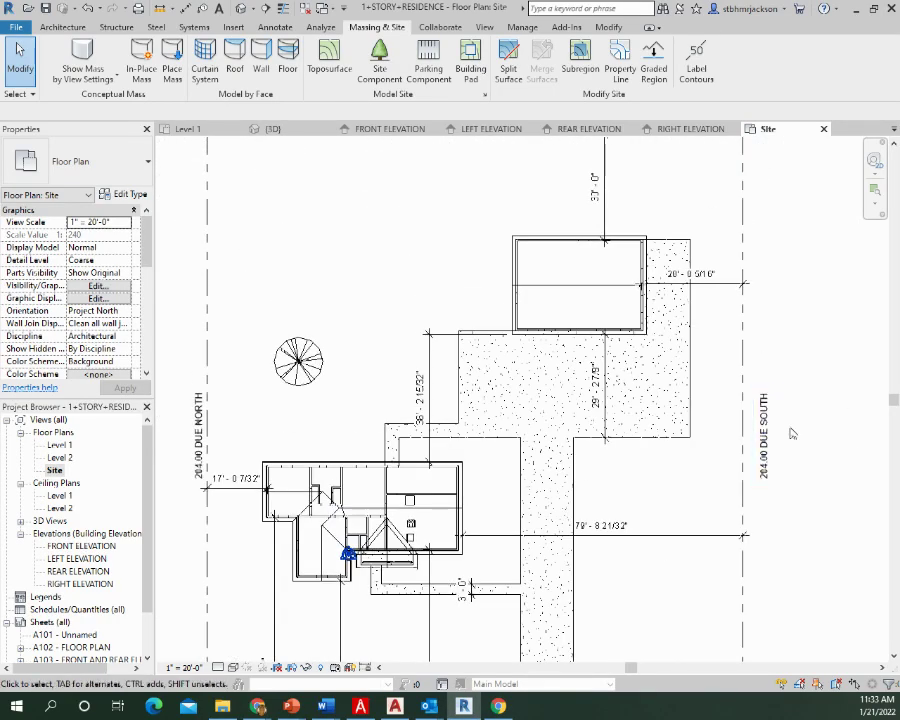
pyautogui.scroll(3, 792, 433)
pyautogui.click(714, 452)
pyautogui.moveTo(714, 452); pyautogui.dragTo(714, 452)
pyautogui.scroll(-2, 588, 310)
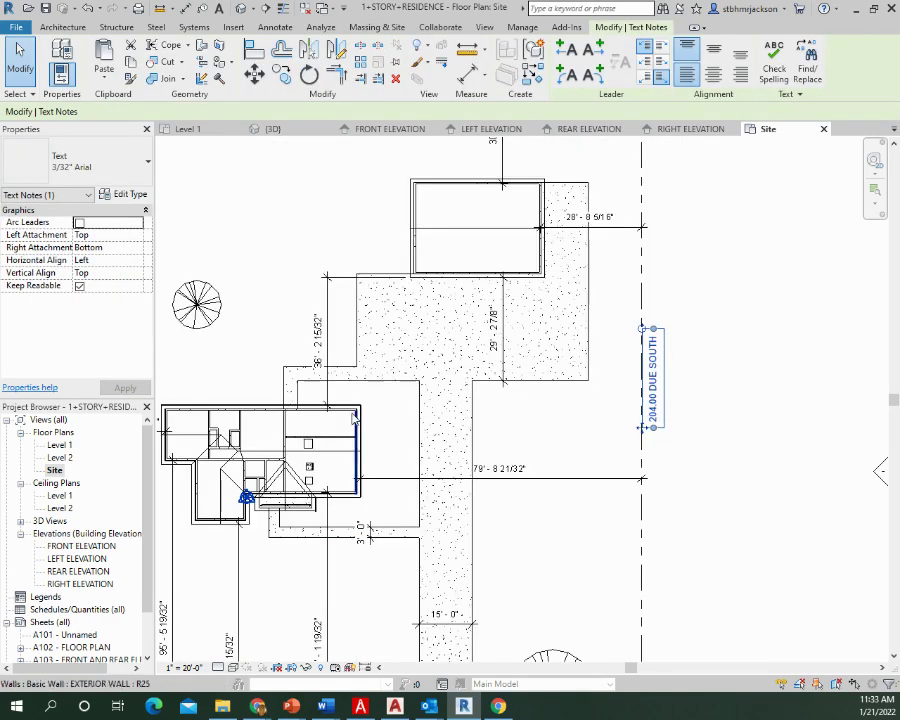
pyautogui.moveTo(353, 418); pyautogui.dragTo(490, 418, button='middle')
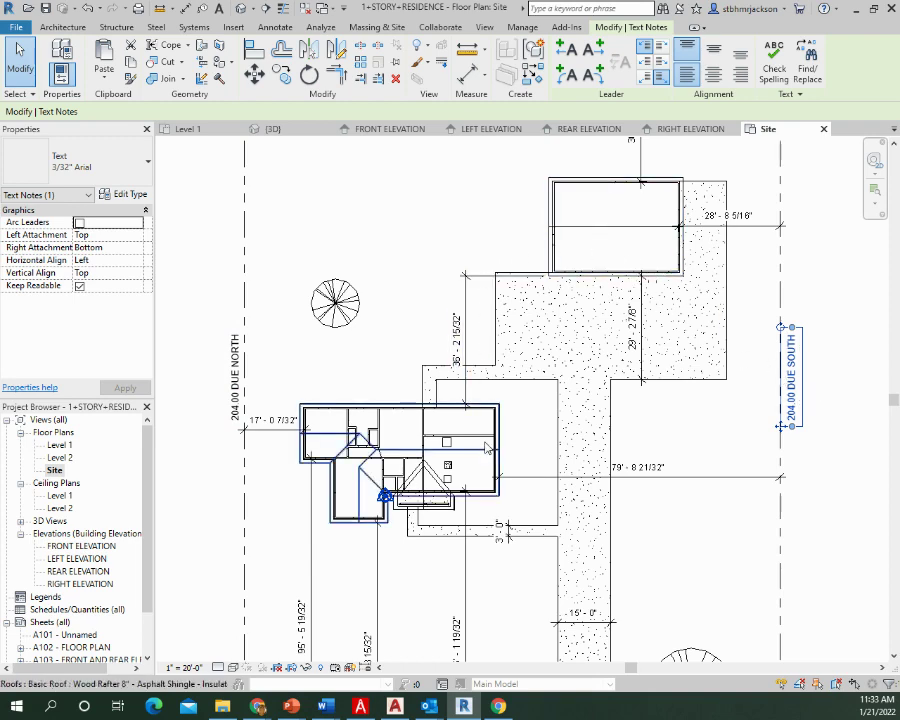
# Save the project when Revit's save reminder appears
pyautogui.click(219, 668)
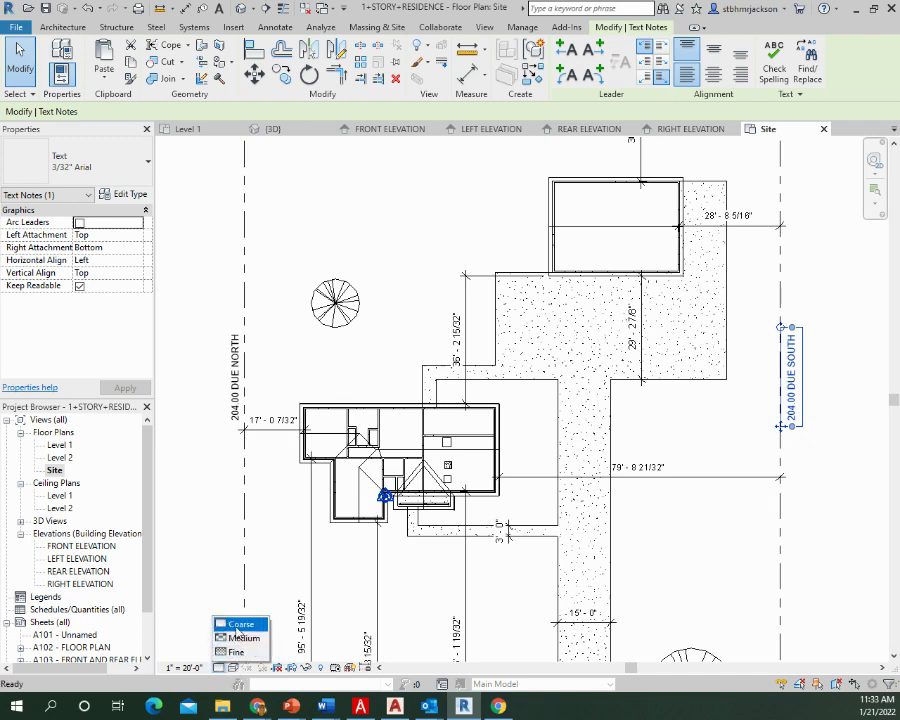
pyautogui.click(235, 653)
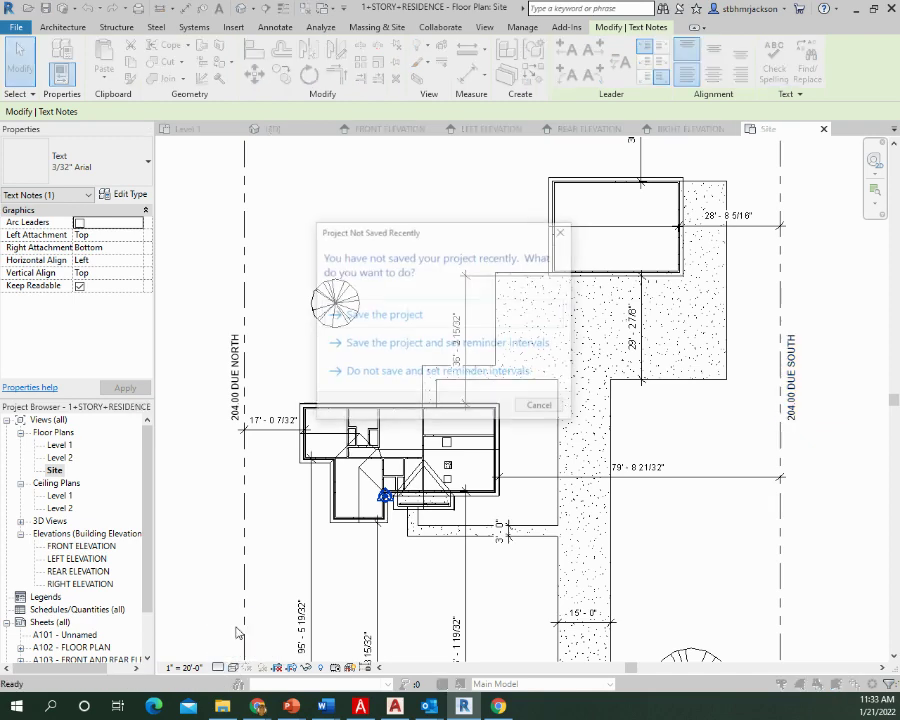
pyautogui.click(376, 315)
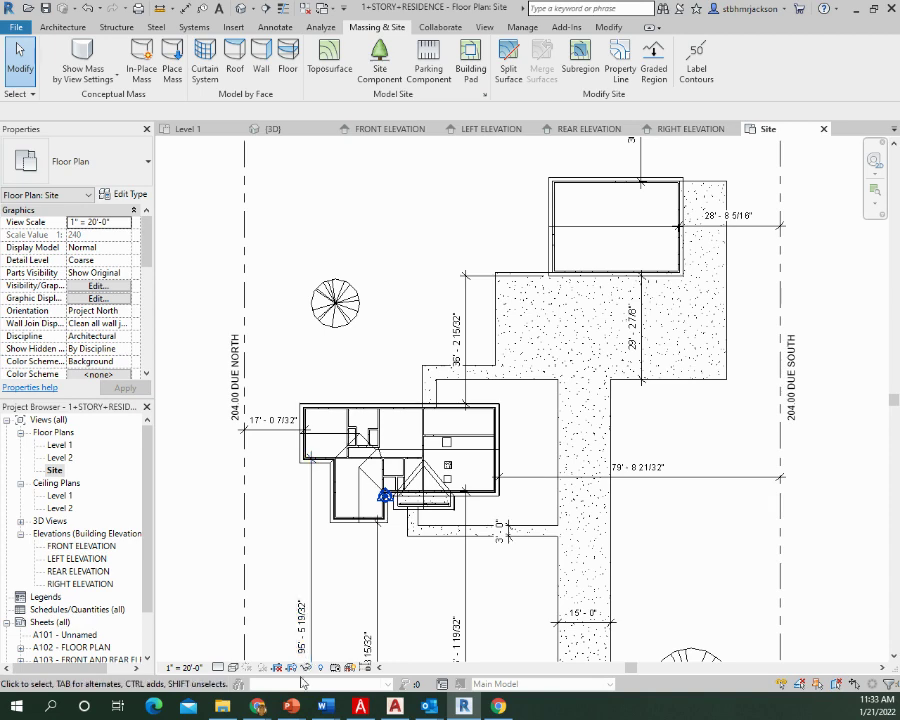
# Switch the site plan to a different visual style so interior walls disappear
pyautogui.click(218, 668)
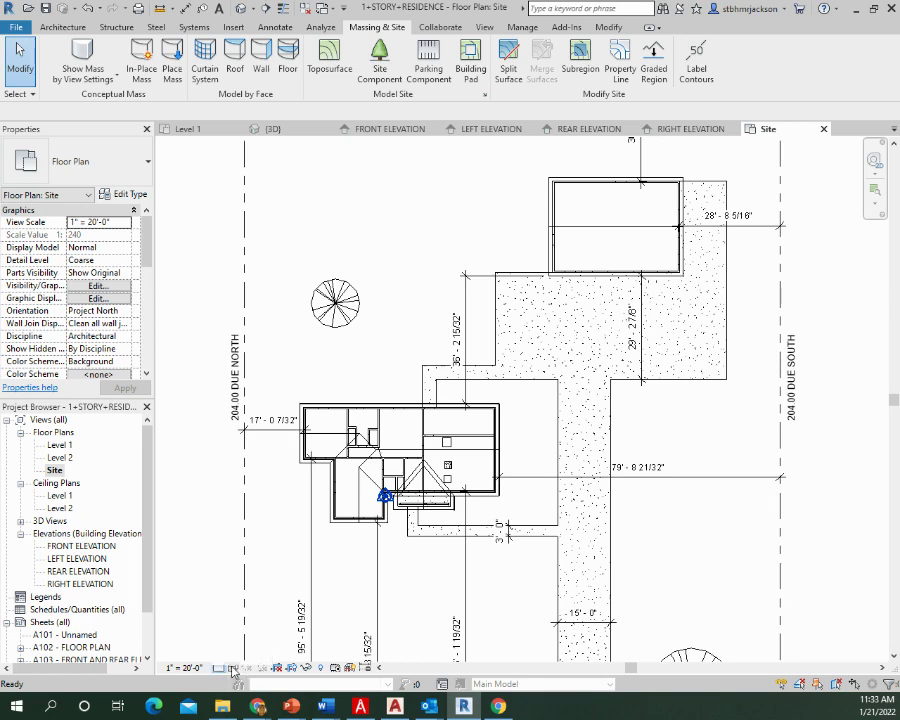
pyautogui.click(232, 668)
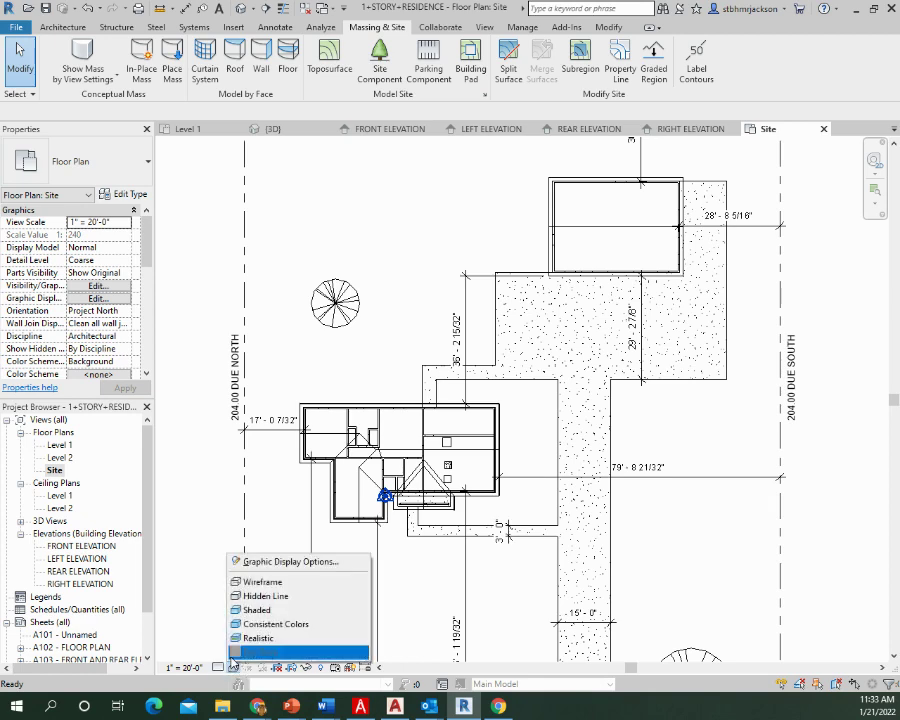
pyautogui.click(280, 597)
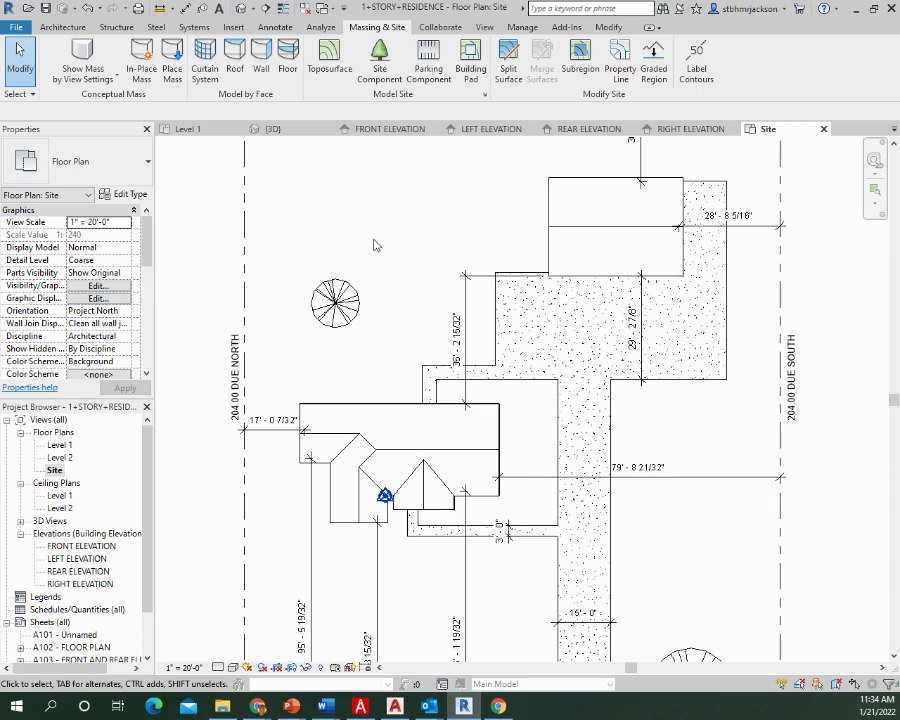
pyautogui.scroll(5, 462, 410)
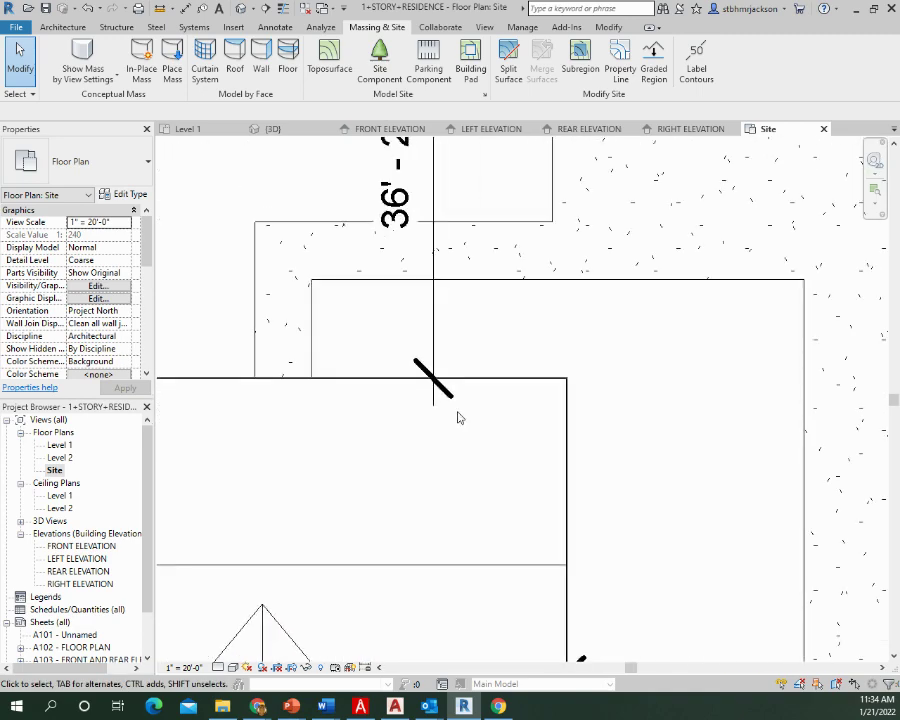
pyautogui.scroll(-5, 456, 417)
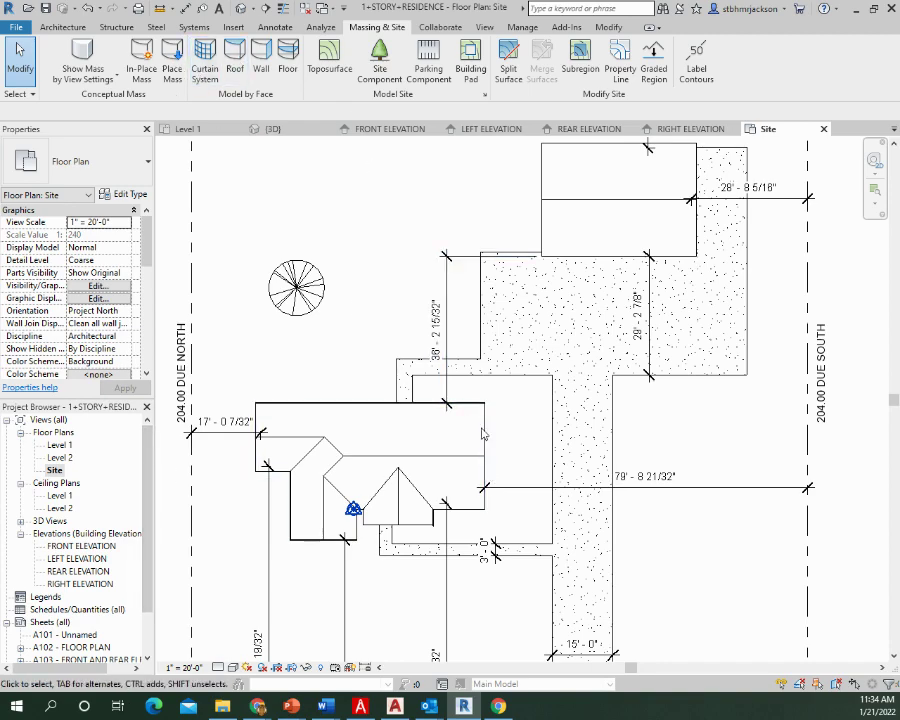
pyautogui.moveTo(565, 457)
pyautogui.mouseDown(button='middle')
pyautogui.moveTo(413, 483)
pyautogui.moveTo(400, 334)
pyautogui.mouseUp(button='middle')
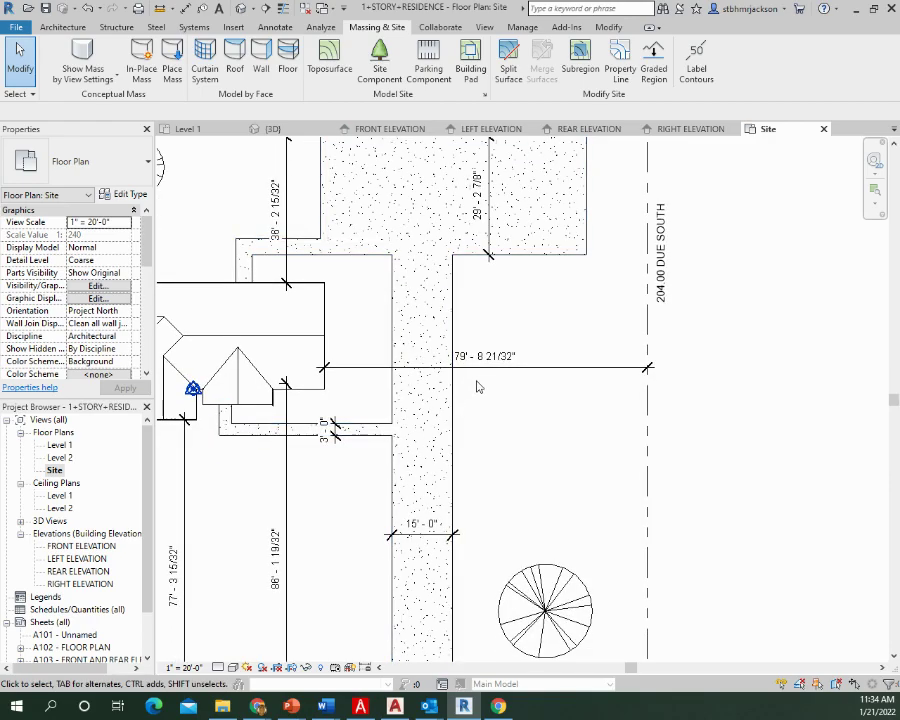
pyautogui.moveTo(477, 390); pyautogui.dragTo(685, 456, button='middle')
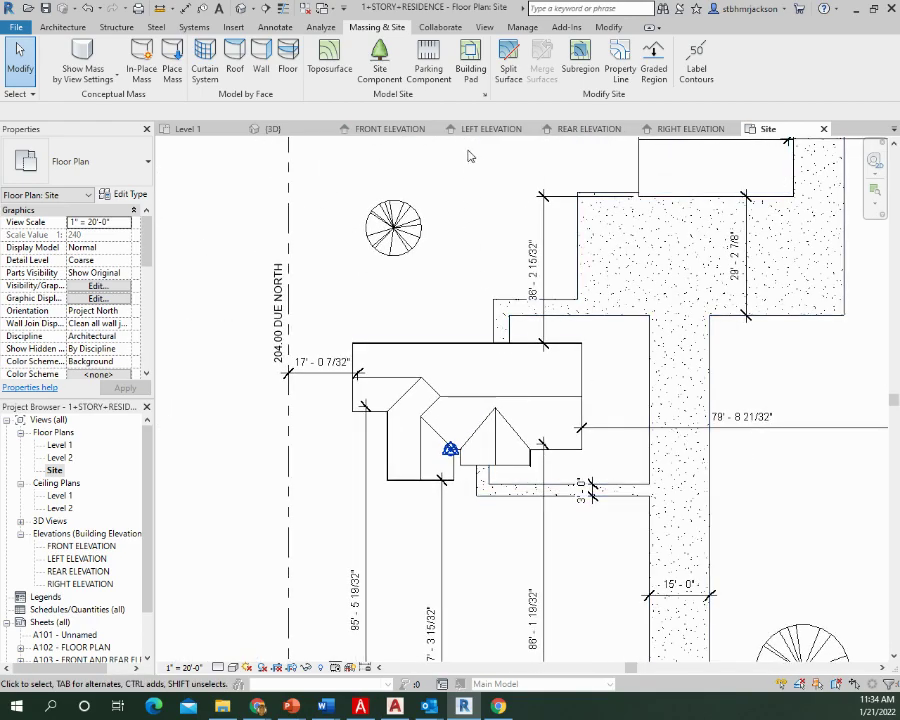
pyautogui.moveTo(470, 218)
pyautogui.mouseDown(button='middle')
pyautogui.moveTo(353, 472)
pyautogui.moveTo(249, 426)
pyautogui.mouseUp(button='middle')
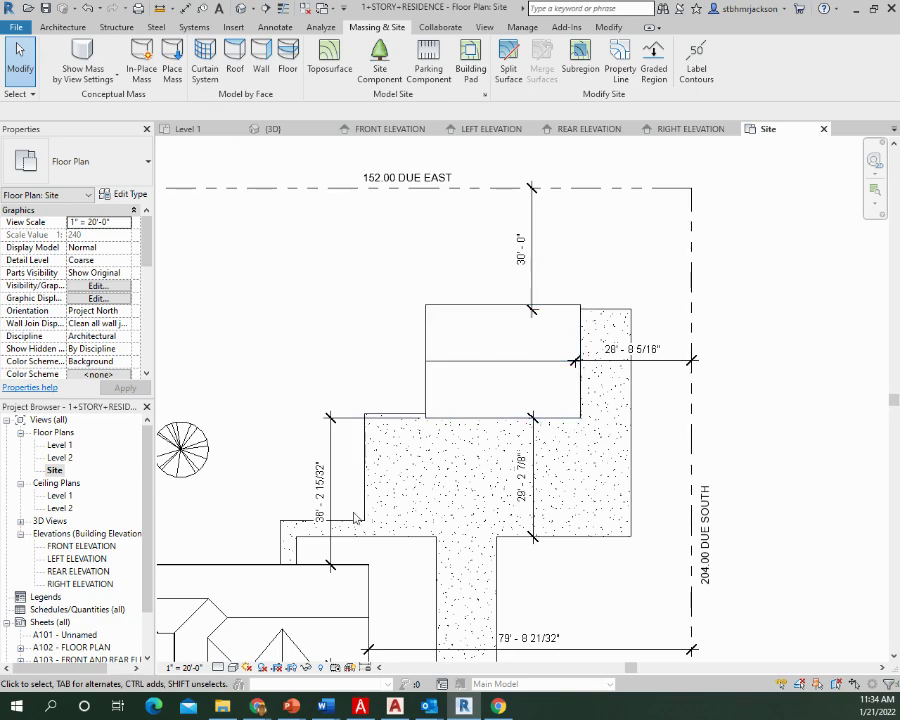
pyautogui.moveTo(345, 590); pyautogui.dragTo(629, 417, button='middle')
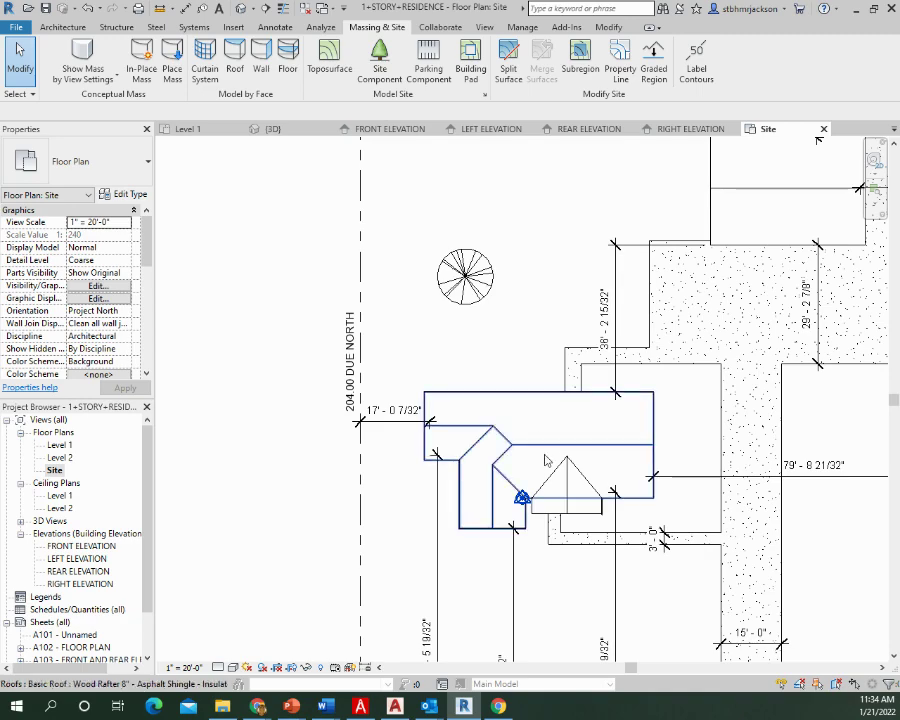
pyautogui.scroll(3, 553, 465)
pyautogui.scroll(2, 553, 465)
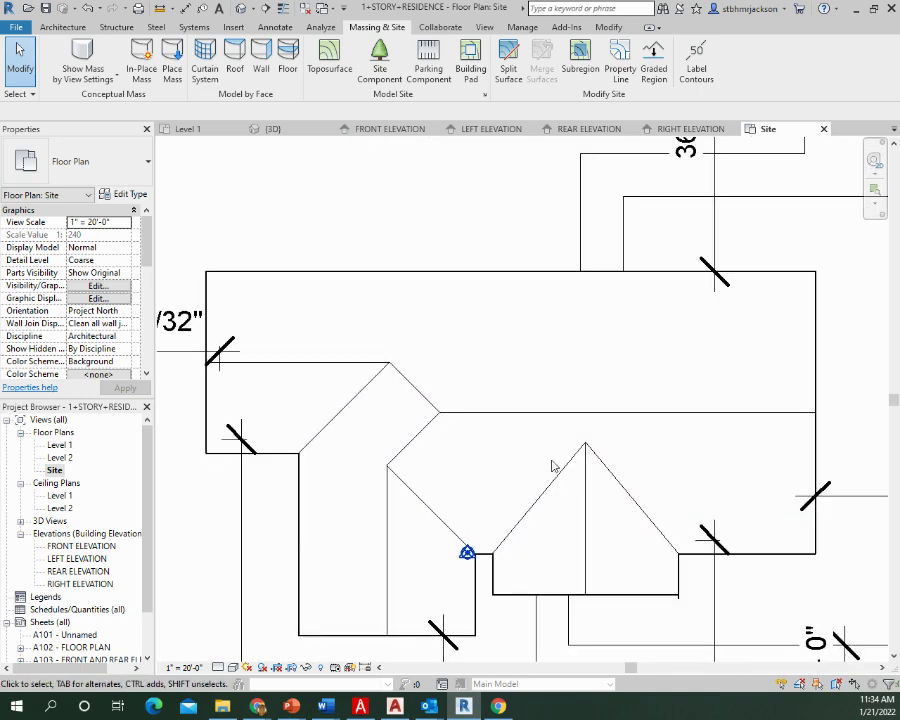
pyautogui.moveTo(552, 464); pyautogui.dragTo(462, 450, button='middle')
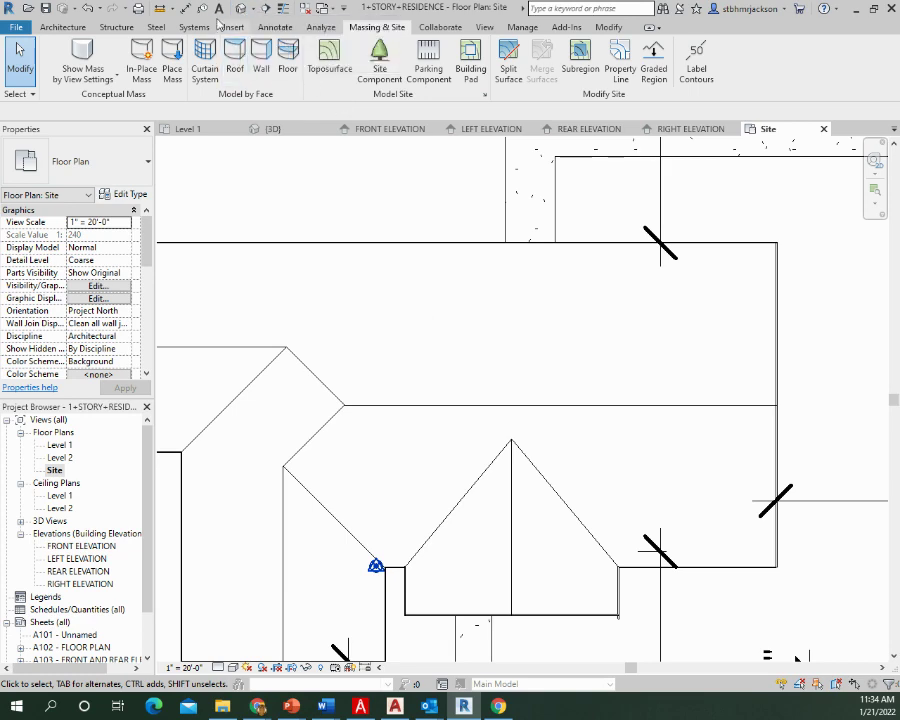
# Place a text note over the roof reading ONE-STORY WOOD DWELLING, with WOOD on its own line
pyautogui.click(219, 8)
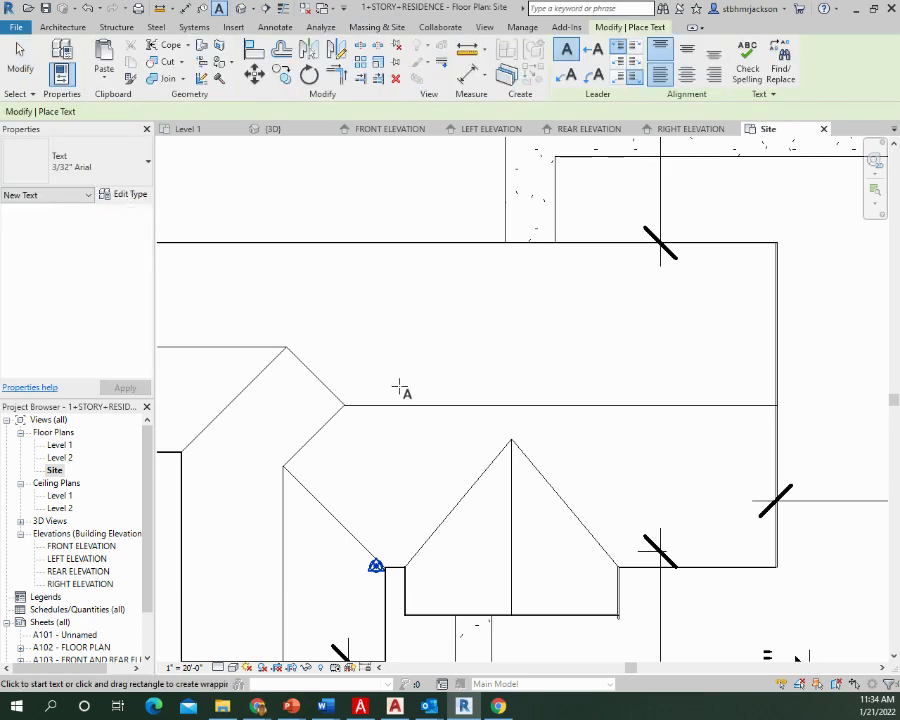
pyautogui.moveTo(400, 368); pyautogui.dragTo(615, 321)
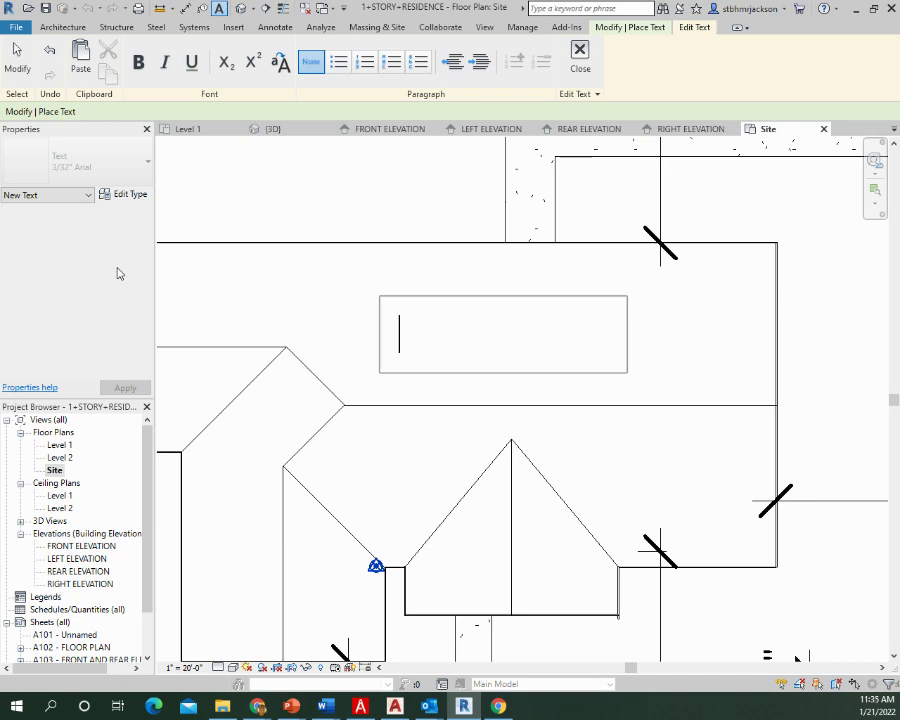
pyautogui.write('ON')
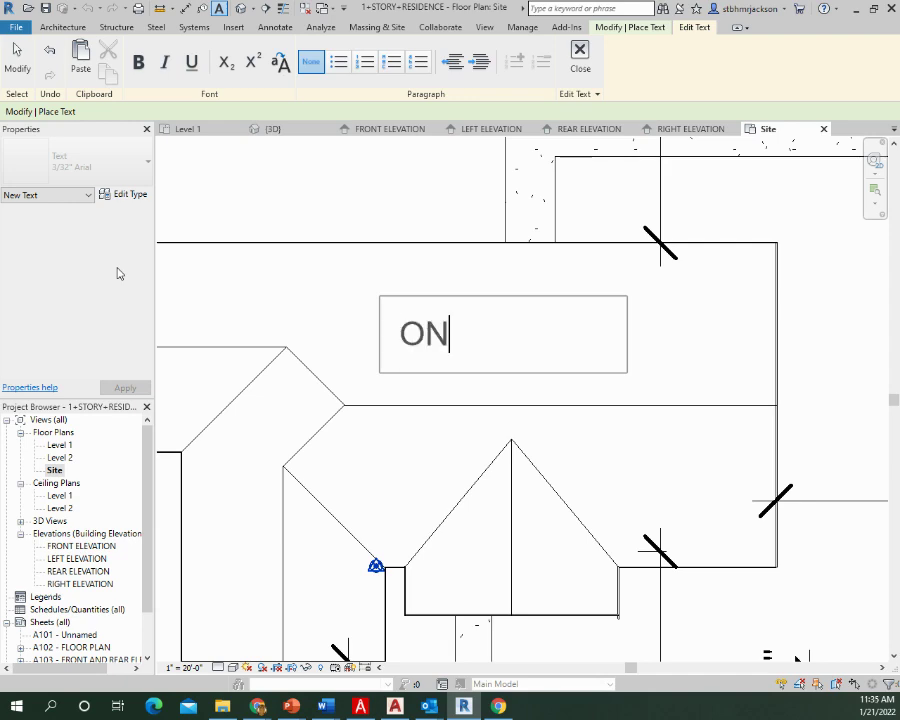
pyautogui.write('E-S')
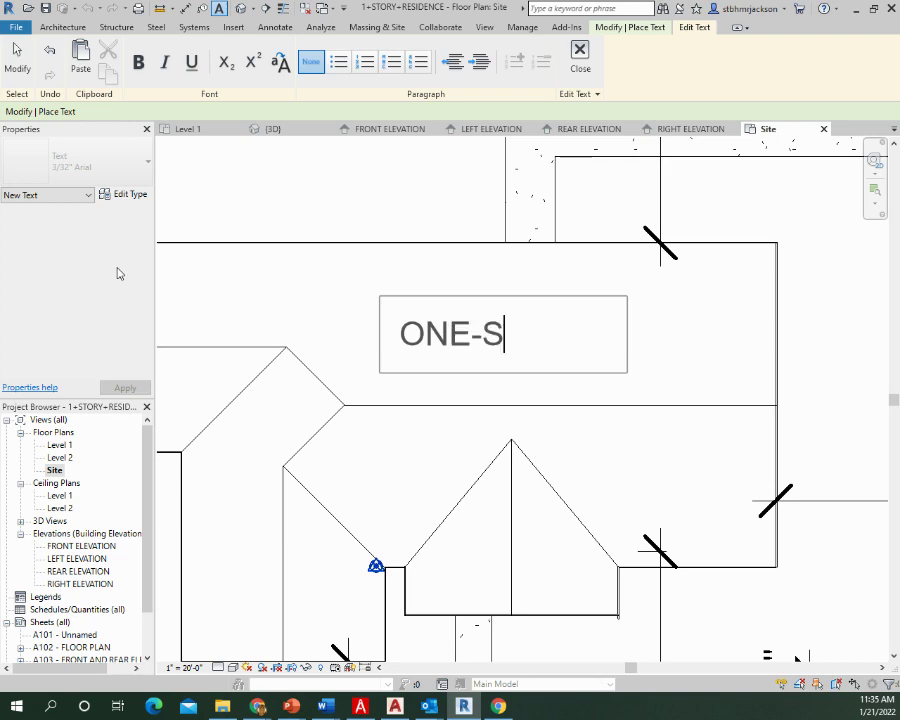
pyautogui.write('TORY ')
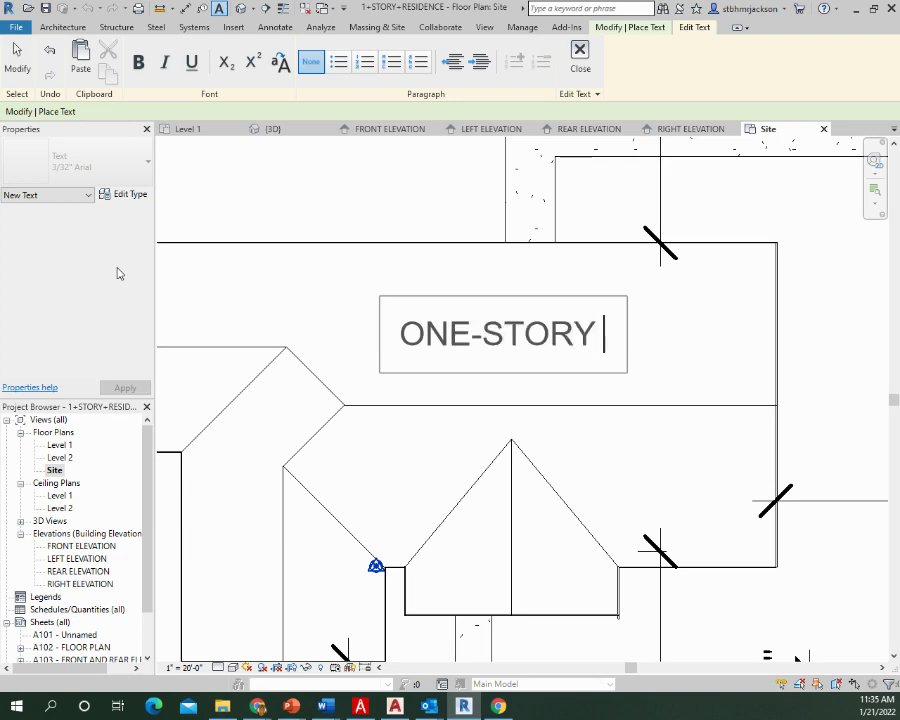
pyautogui.write('DWELLING')
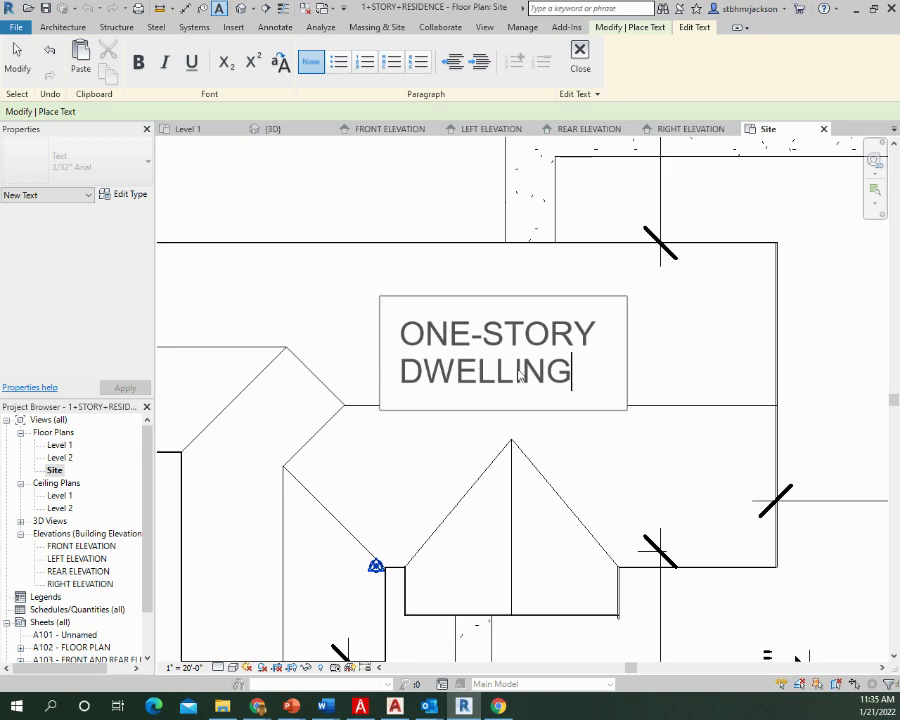
pyautogui.click(404, 375)
pyautogui.write('WOOD')
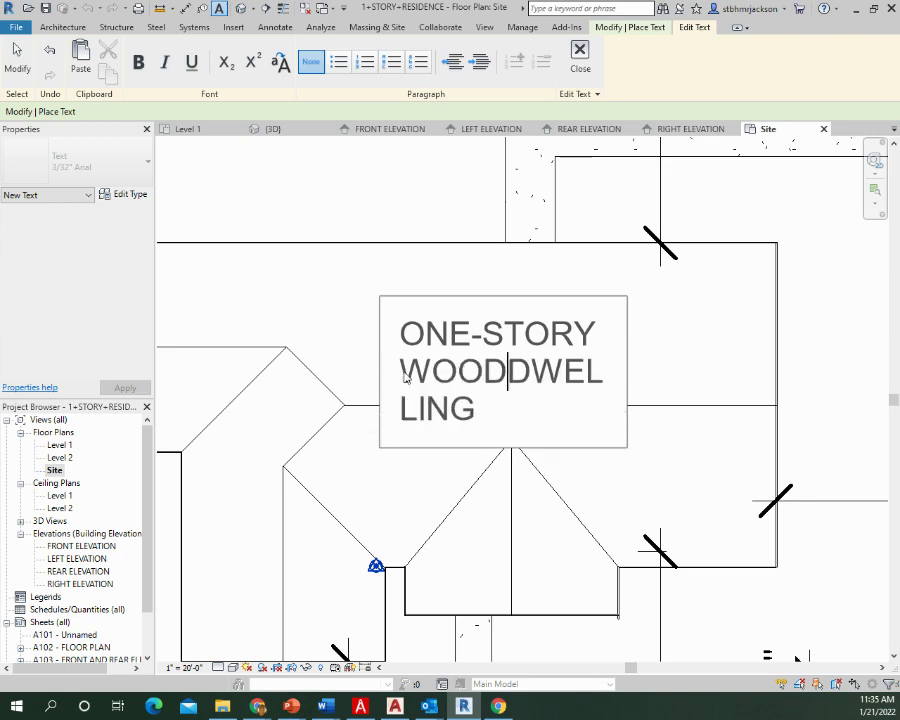
pyautogui.press('Return')
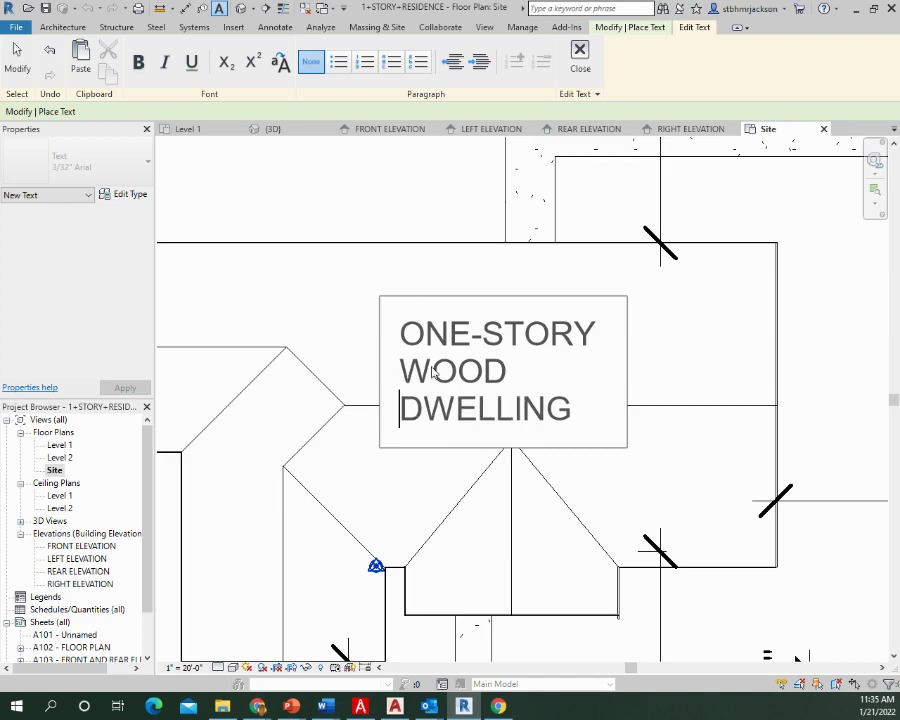
pyautogui.click(627, 371)
pyautogui.click(665, 327)
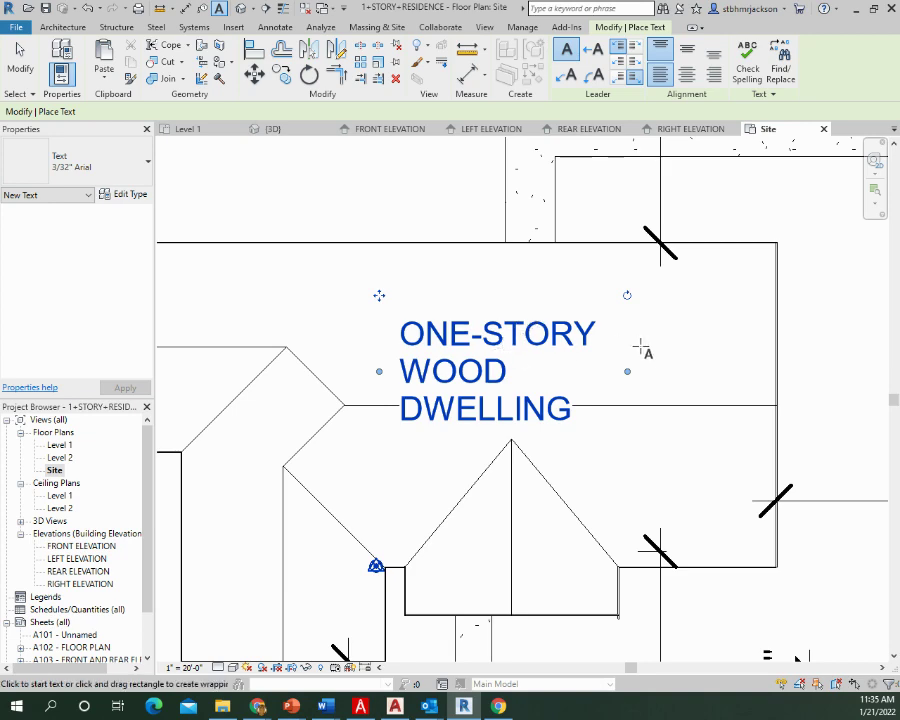
pyautogui.press('Escape')
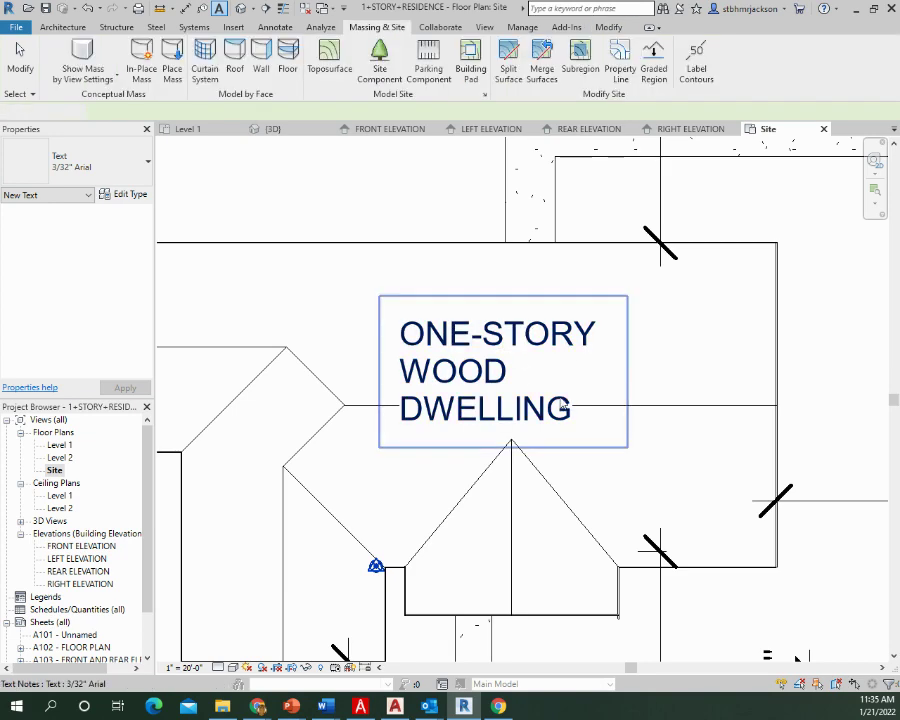
pyautogui.click(524, 344)
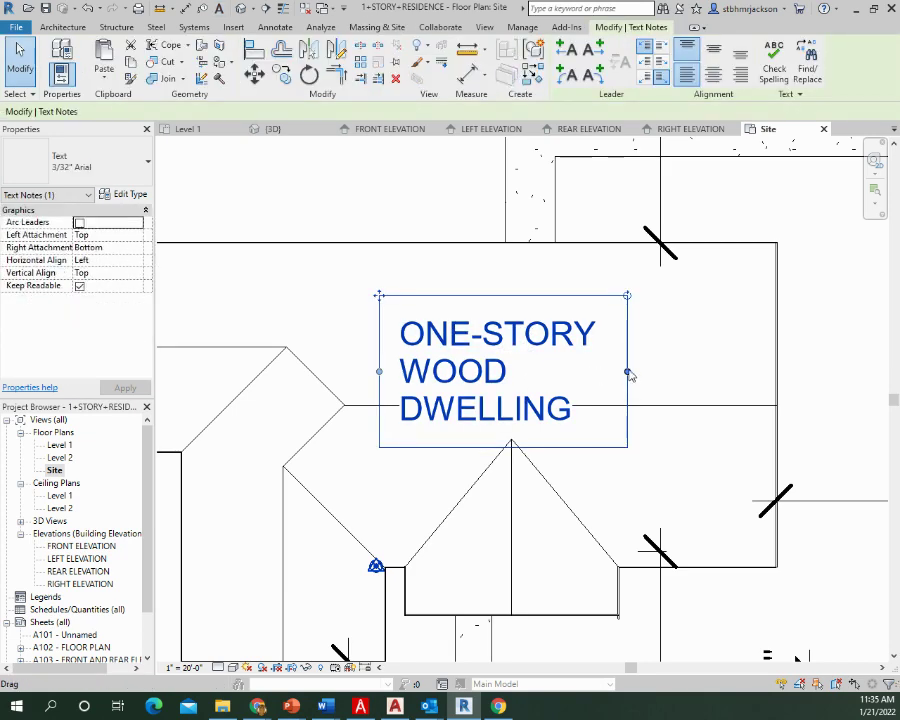
pyautogui.moveTo(628, 371); pyautogui.dragTo(726, 368)
pyautogui.click(512, 267)
pyautogui.scroll(-6, 498, 370)
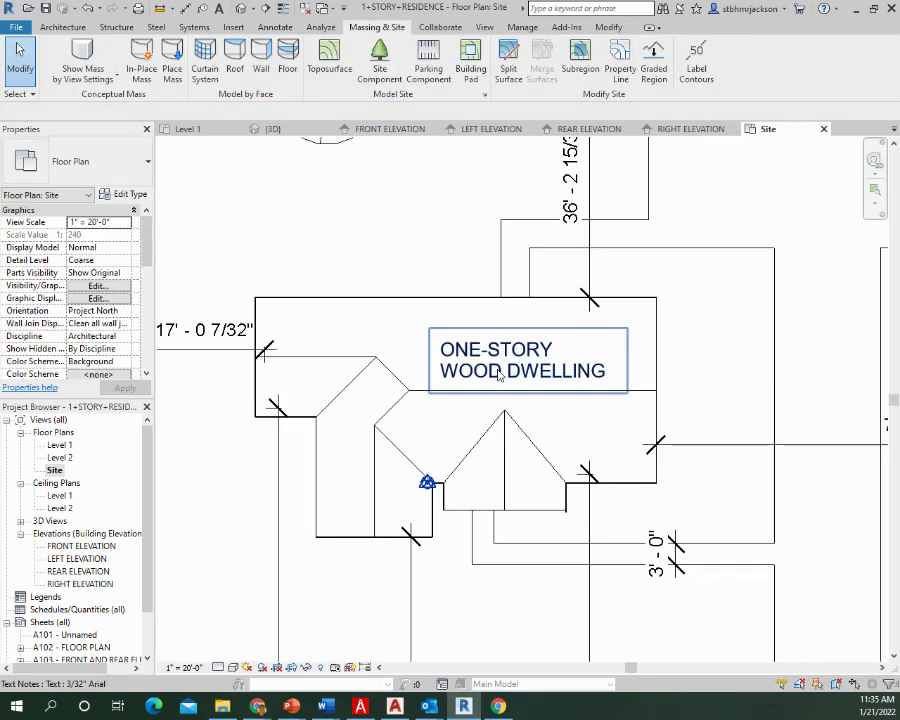
pyautogui.scroll(-1, 499, 375)
pyautogui.scroll(6, 497, 368)
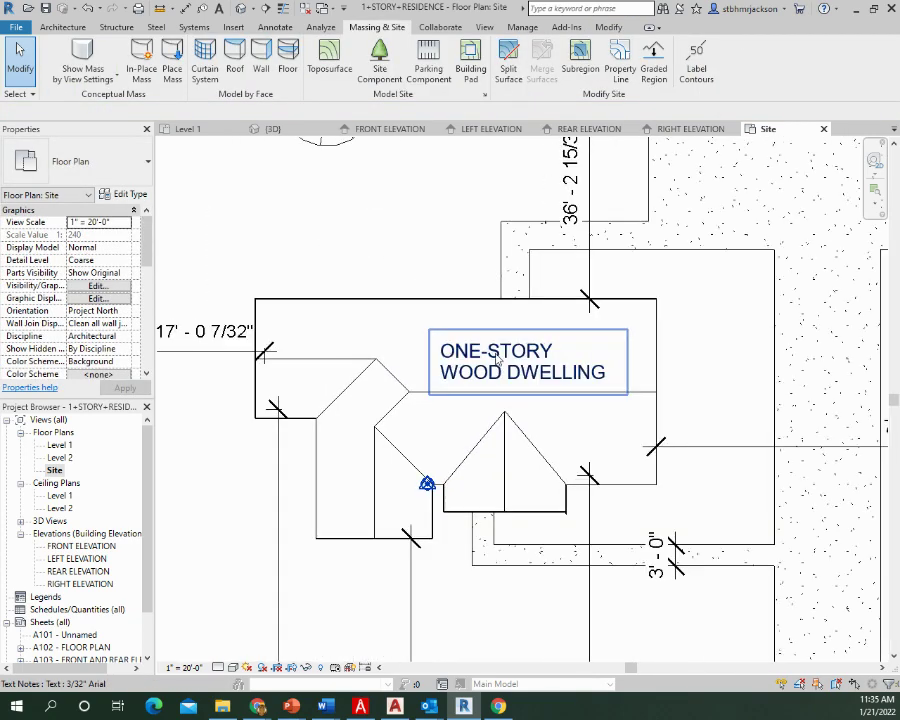
pyautogui.click(498, 360)
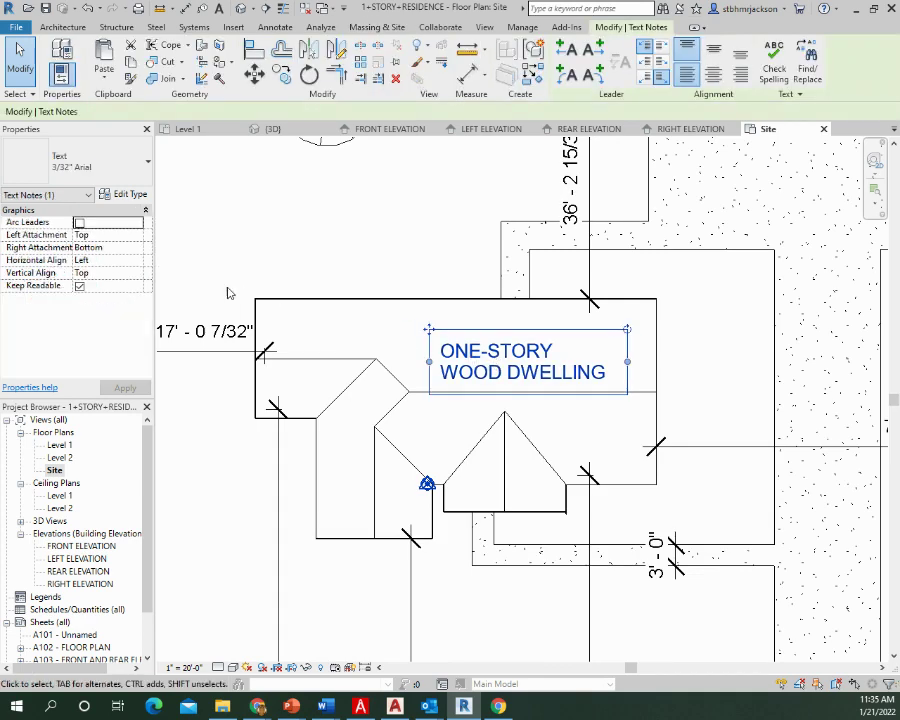
pyautogui.click(126, 172)
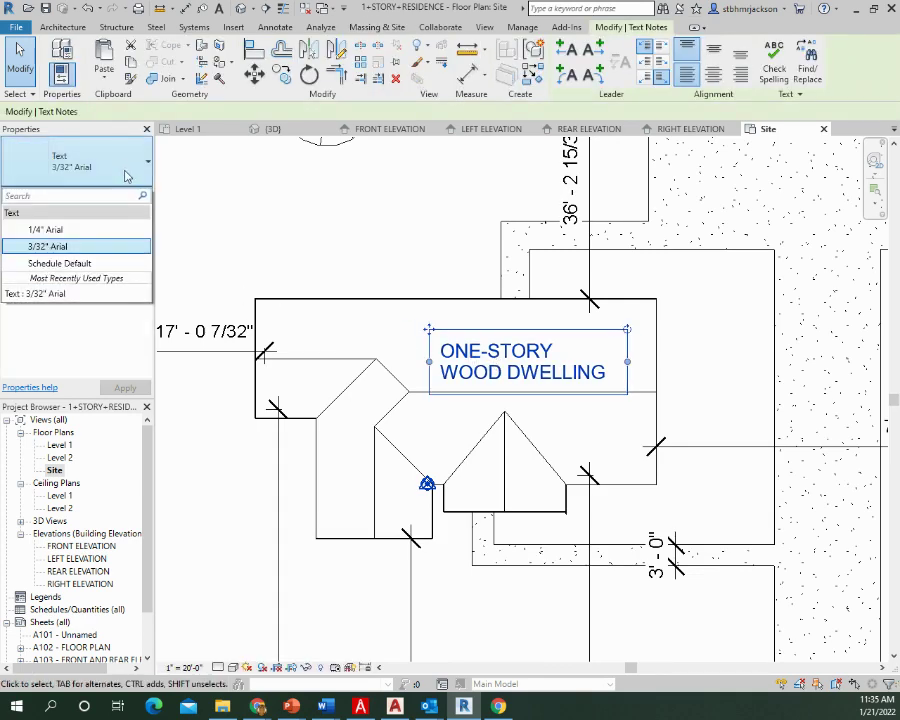
pyautogui.click(99, 232)
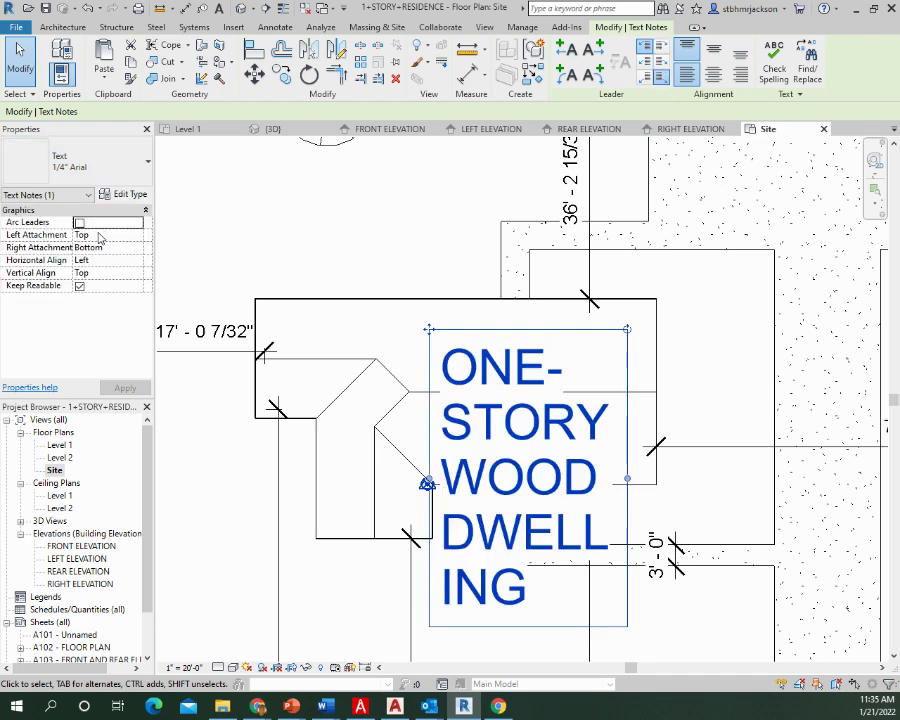
pyautogui.click(120, 170)
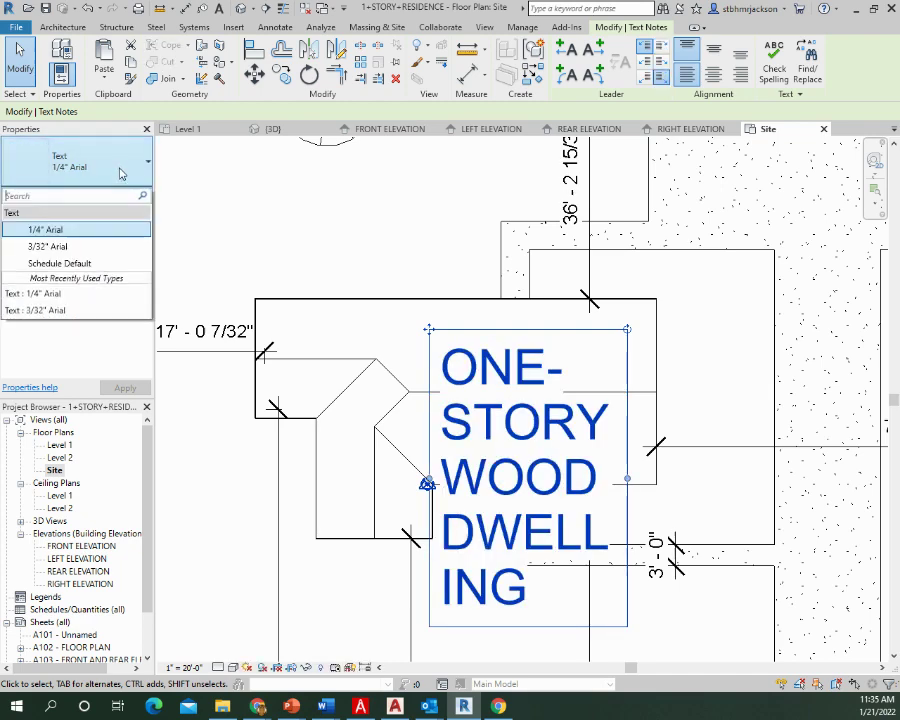
pyautogui.click(86, 246)
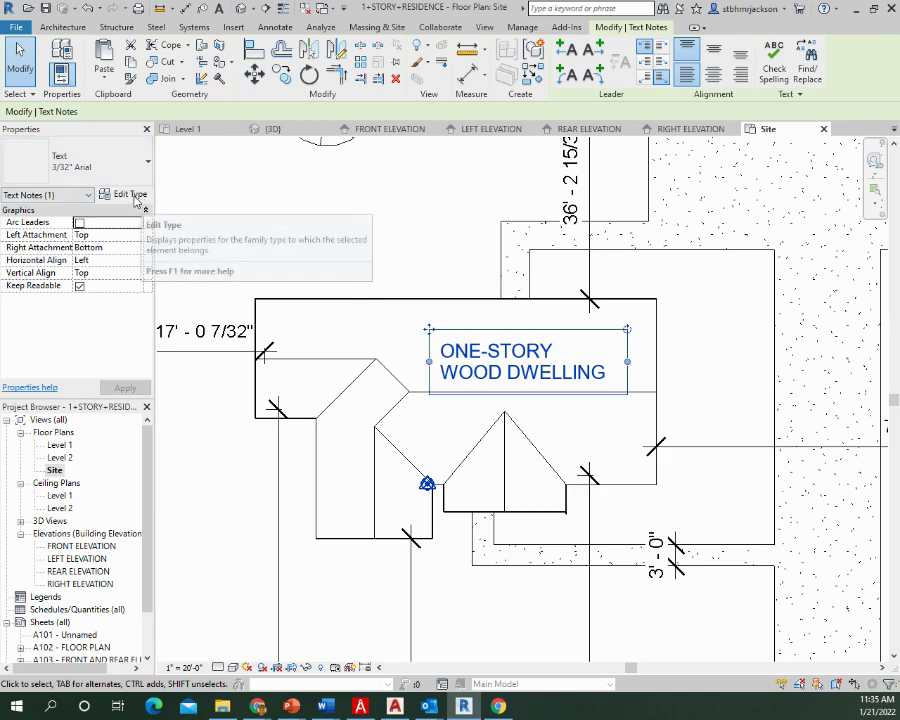
# Duplicate the note's text type as 1/8 TEXT with a 1/8" Text Size
pyautogui.click(133, 197)
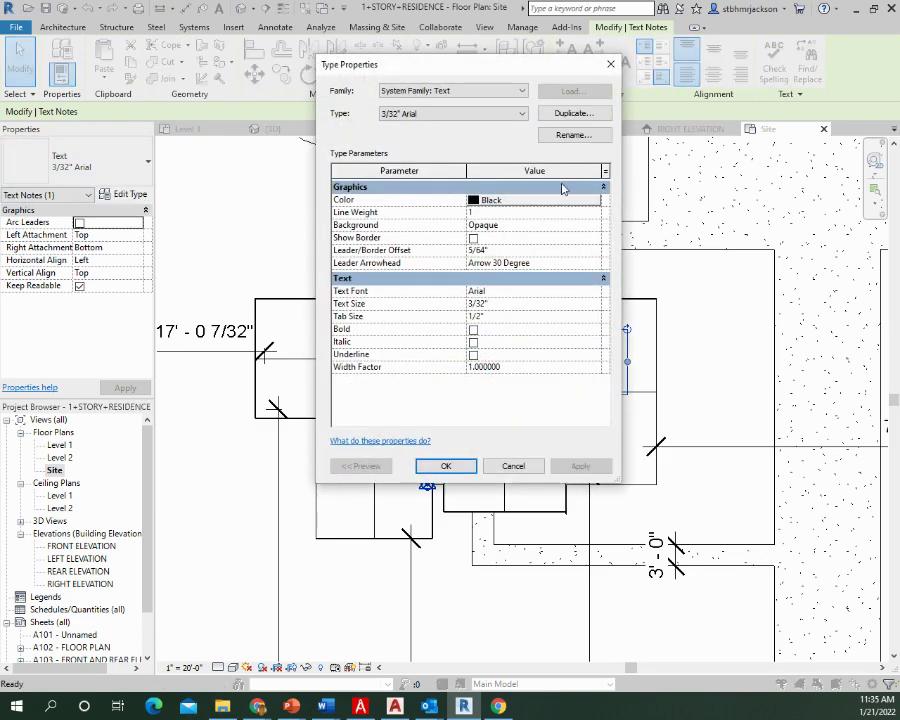
pyautogui.click(573, 113)
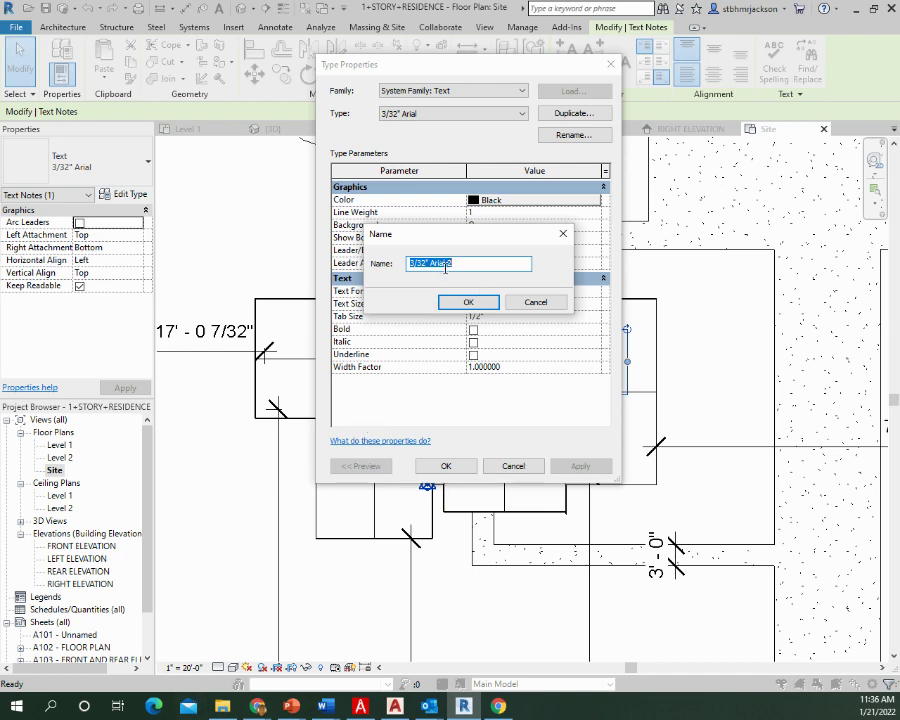
pyautogui.write('1/8 TEXT')
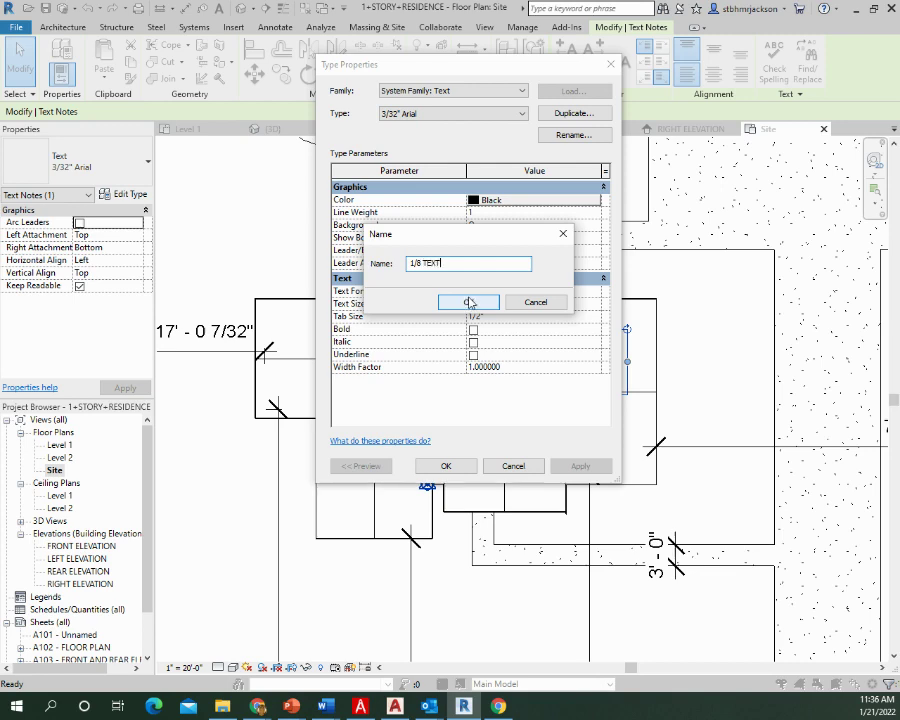
pyautogui.click(469, 302)
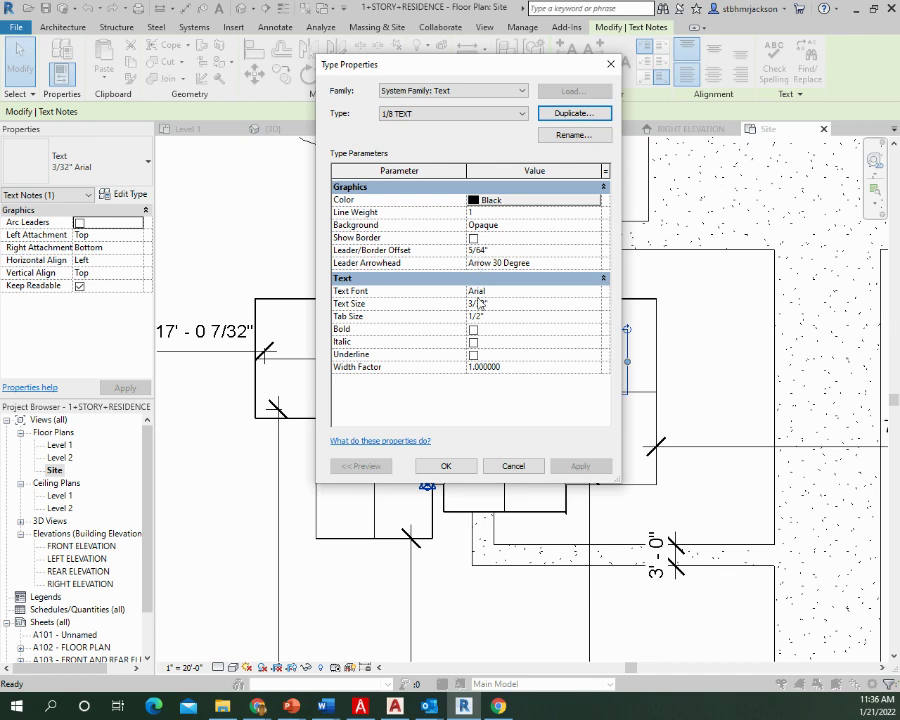
pyautogui.click(493, 304)
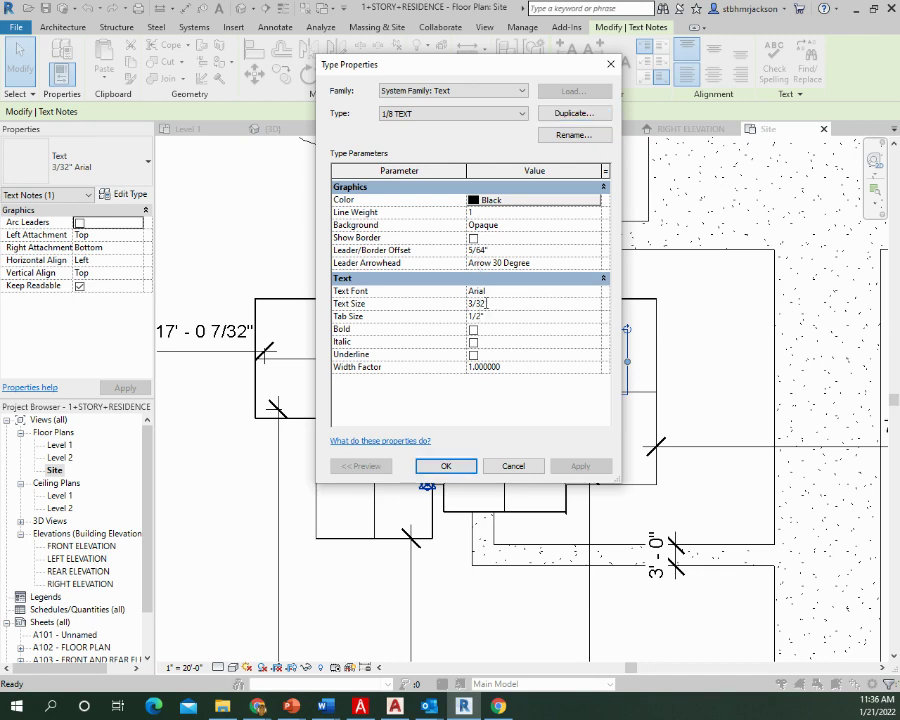
pyautogui.moveTo(486, 303); pyautogui.dragTo(441, 306)
pyautogui.write('1/8"')
pyautogui.click(446, 466)
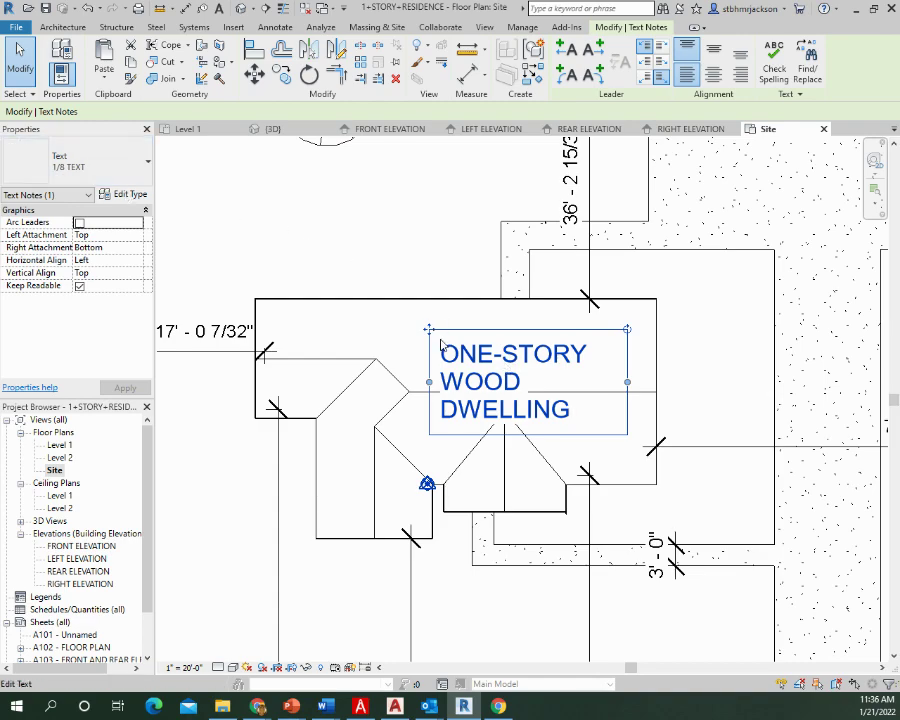
# Duplicate 1/8 TEXT as 1/16 TEXT with a 1/16" Text Size and apply it to the note
pyautogui.click(128, 195)
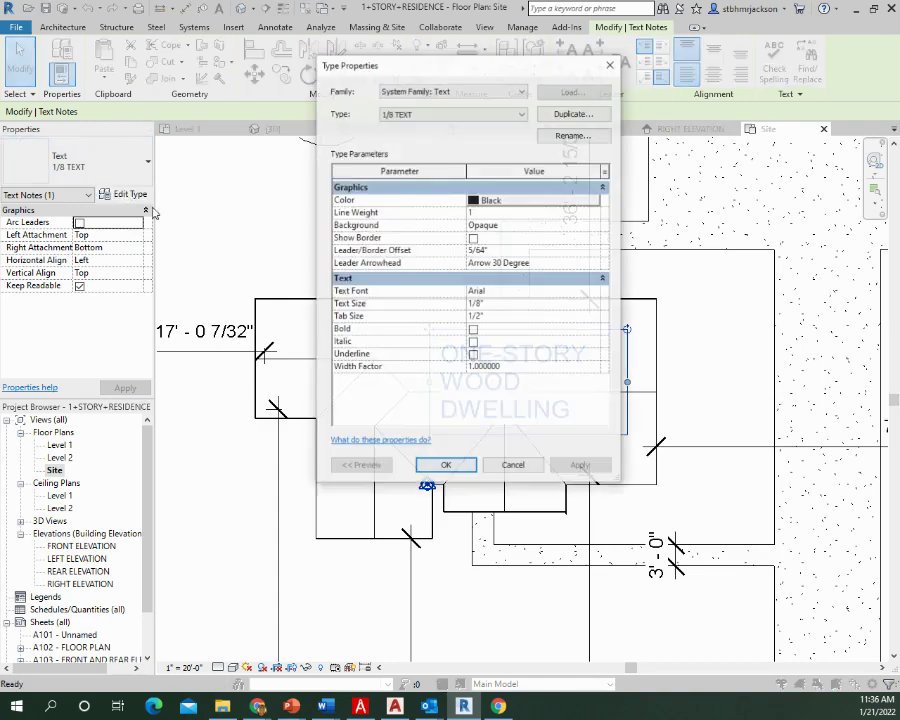
pyautogui.click(451, 115)
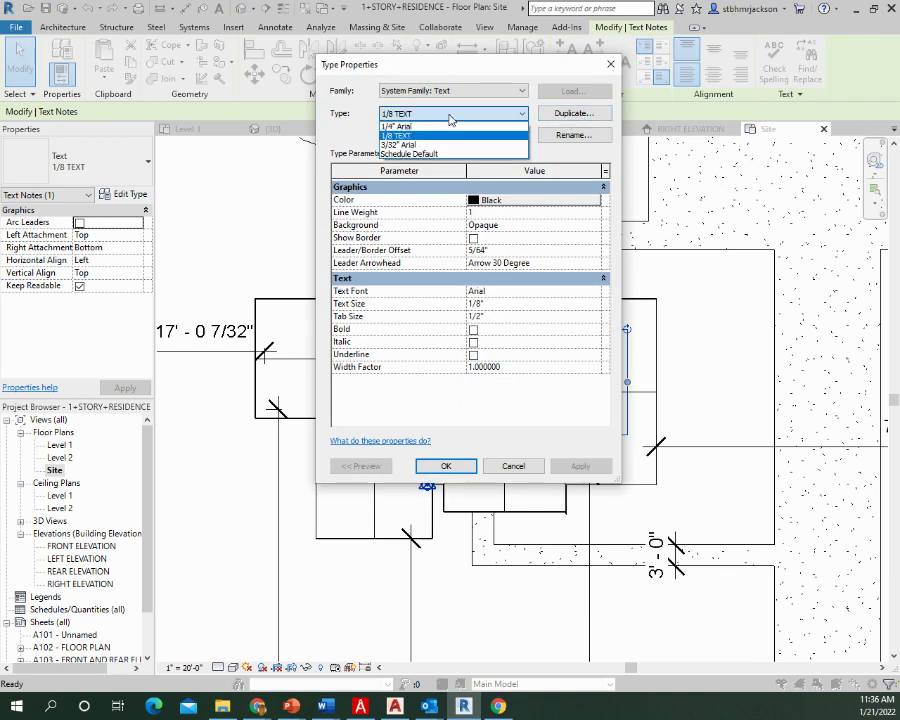
pyautogui.click(451, 117)
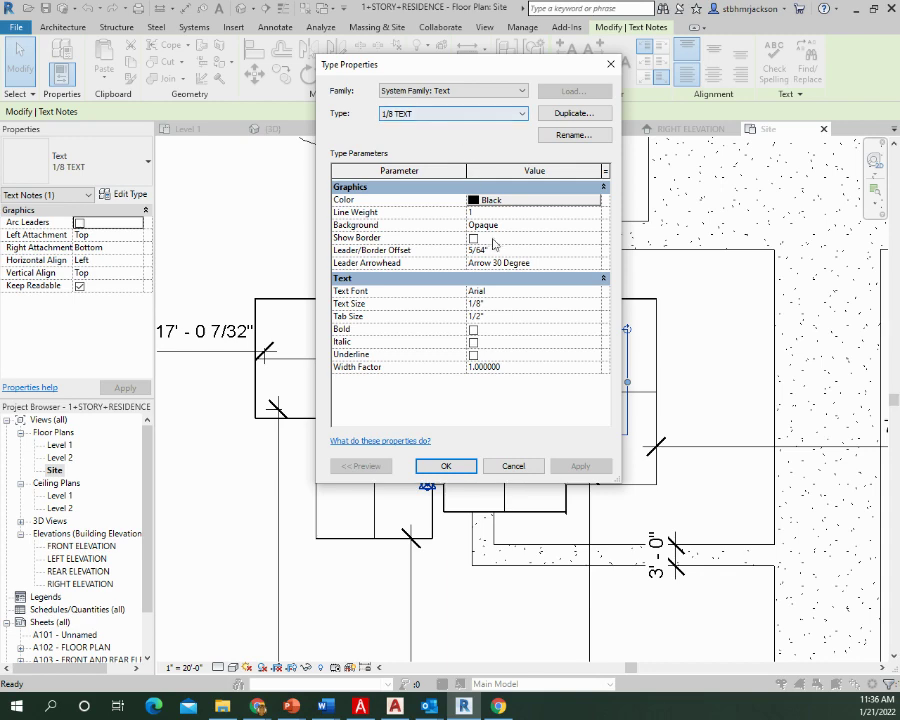
pyautogui.click(572, 113)
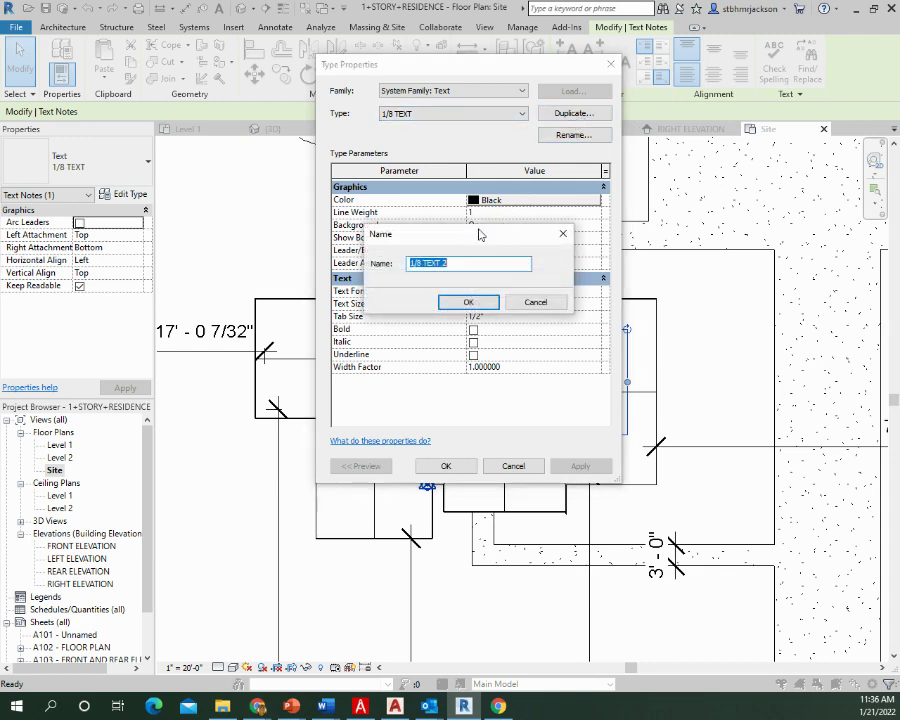
pyautogui.click(421, 265)
pyautogui.click(467, 302)
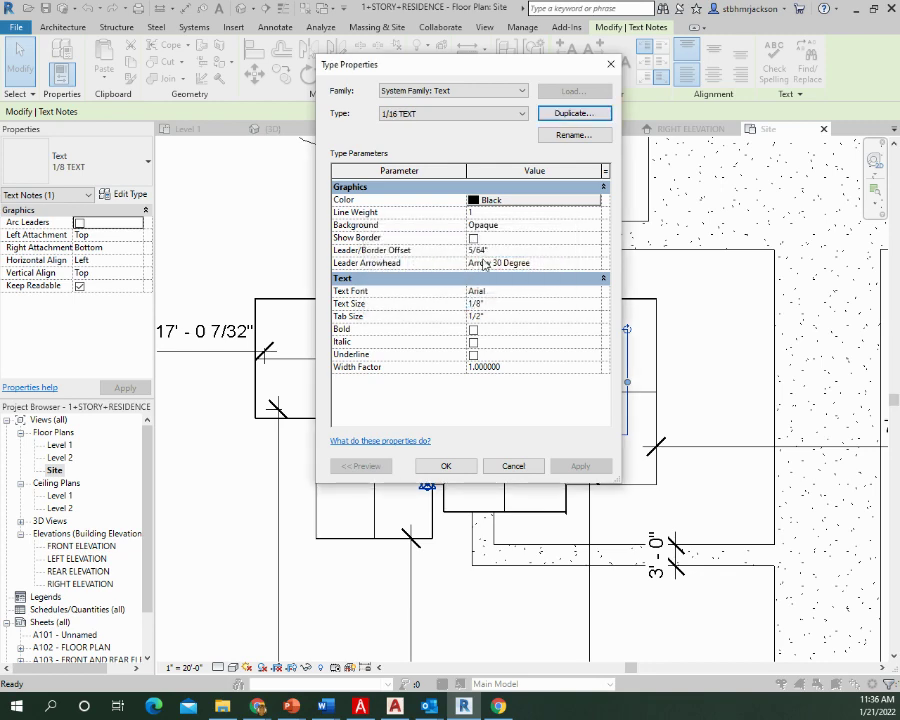
pyautogui.click(471, 303)
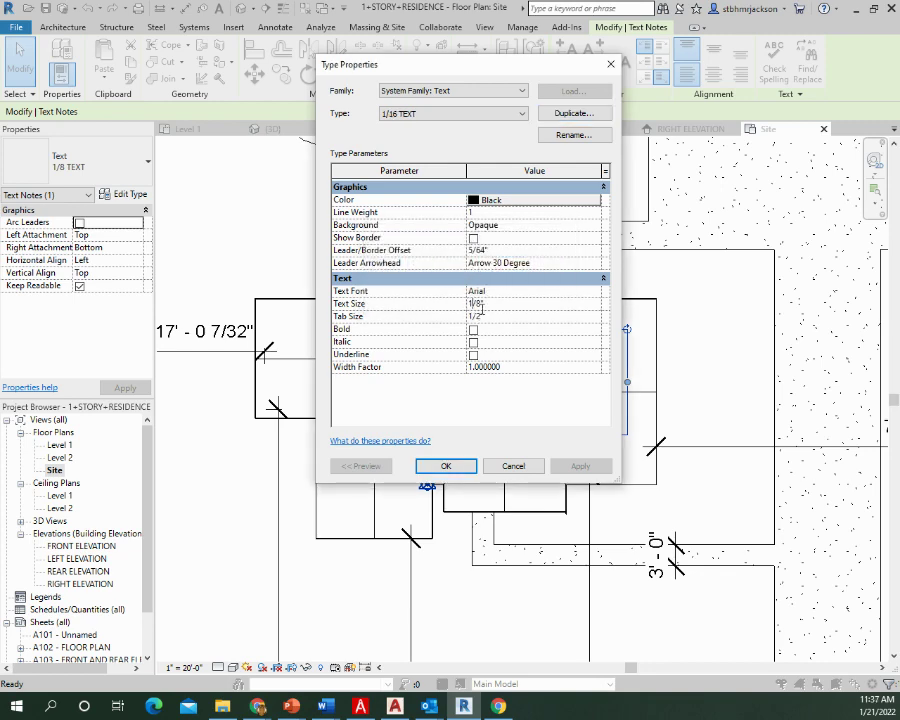
pyautogui.press('BackSpace')
pyautogui.press('BackSpace')
pyautogui.write('16')
pyautogui.click(462, 466)
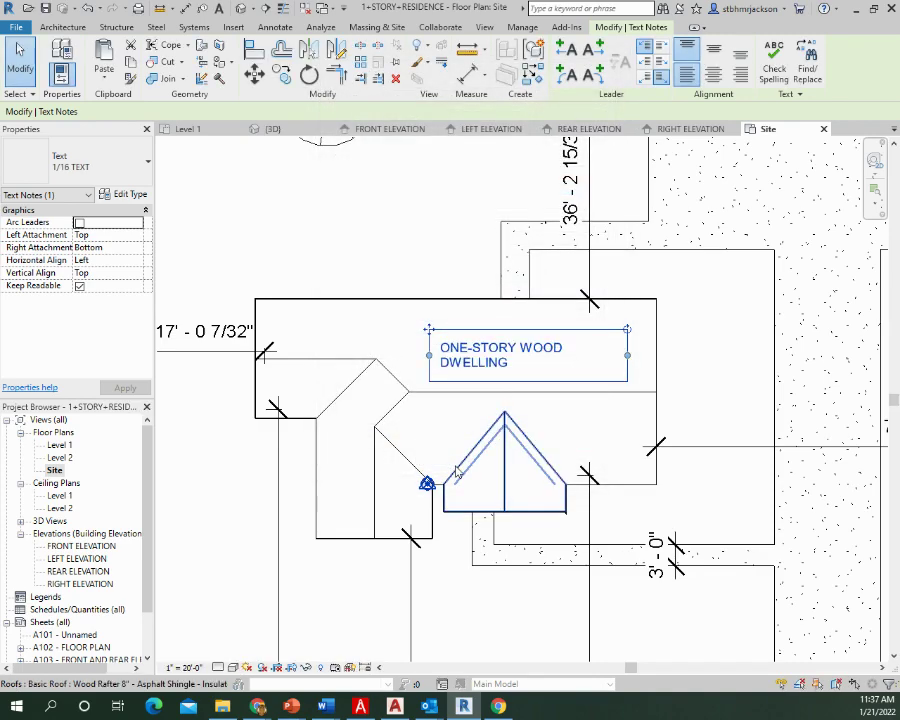
# Narrow the dwelling note's text box and break the line before WOOD
pyautogui.click(342, 230)
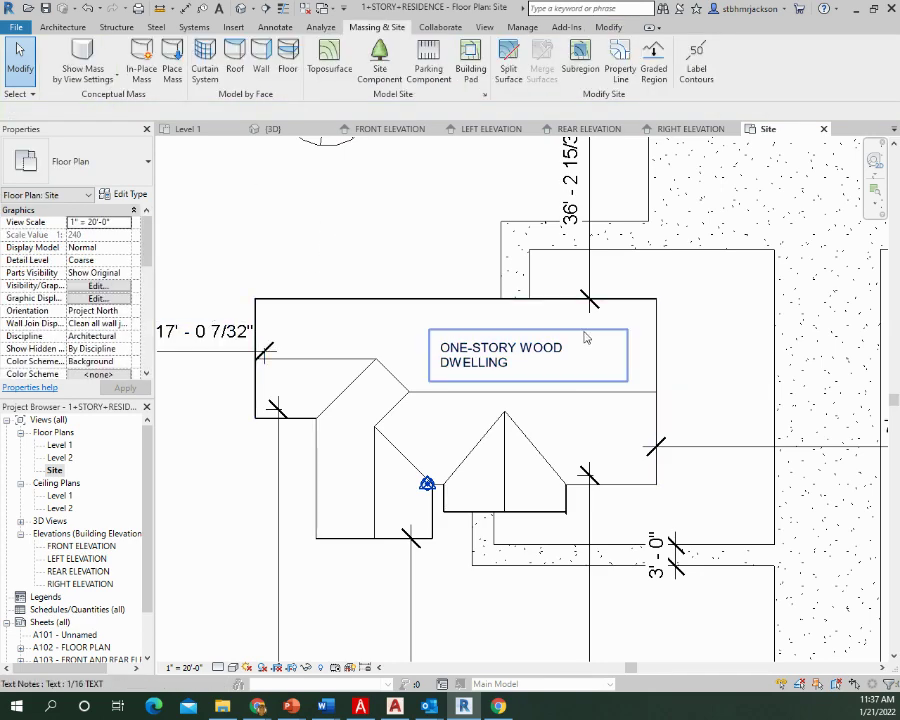
pyautogui.click(537, 347)
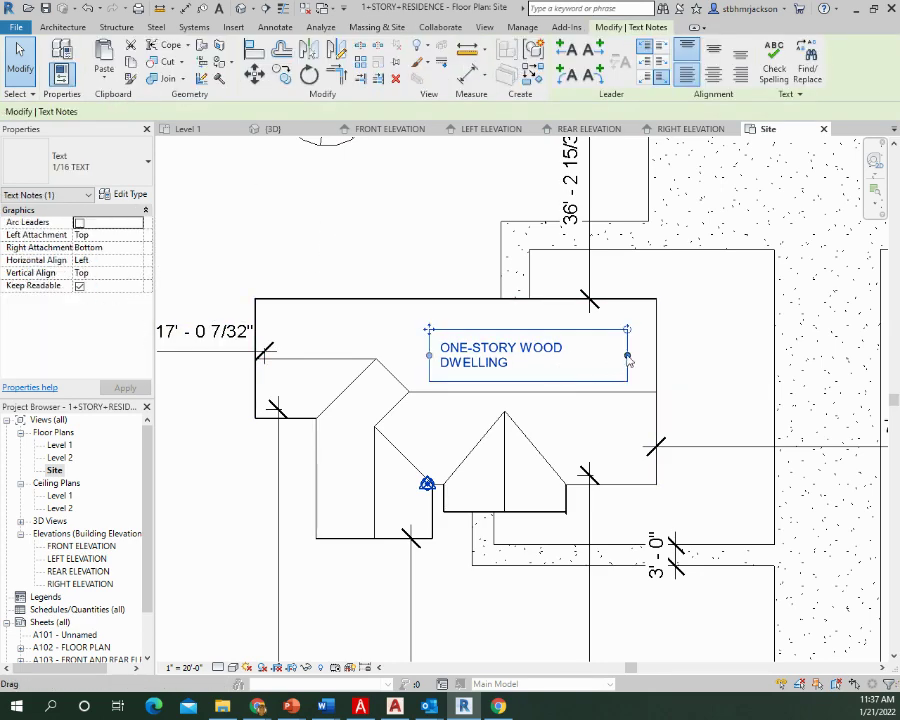
pyautogui.moveTo(627, 356); pyautogui.dragTo(577, 358)
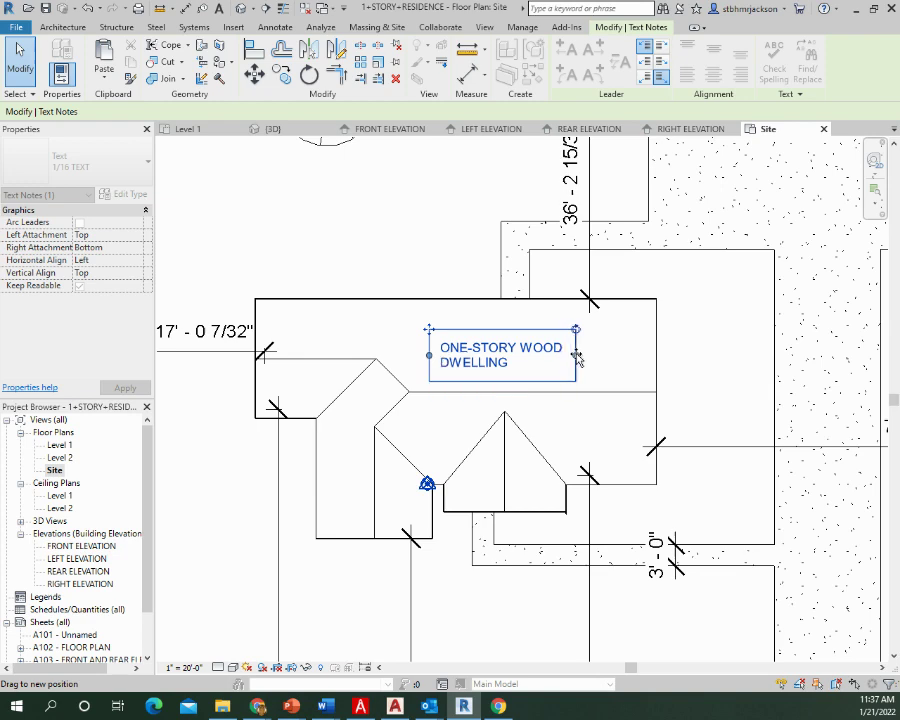
pyautogui.doubleClick(517, 352)
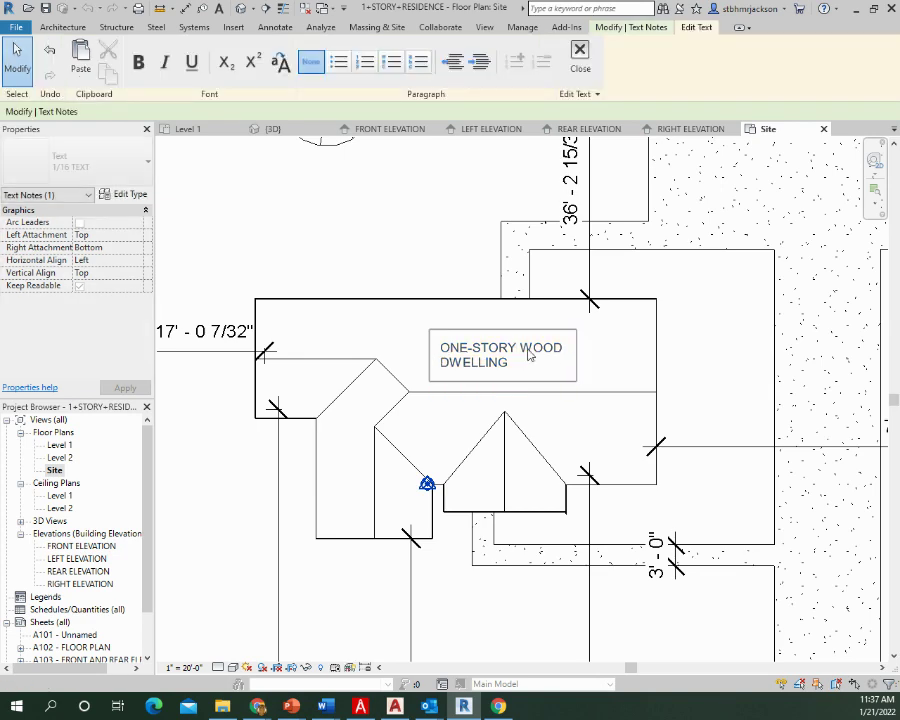
pyautogui.press('Return')
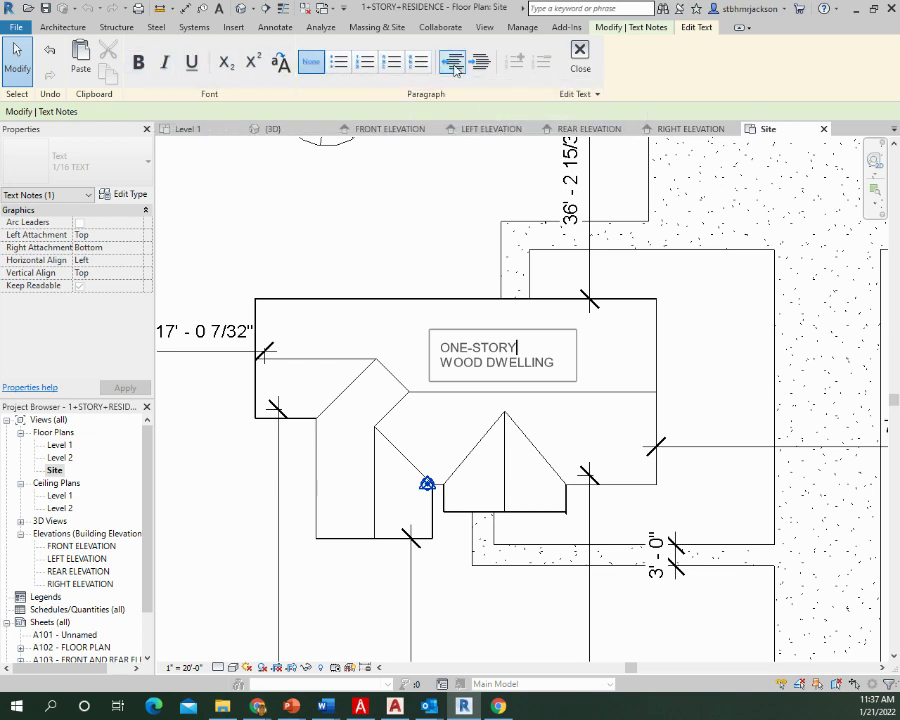
# Center-align the note's lines and deselect it
pyautogui.click(655, 29)
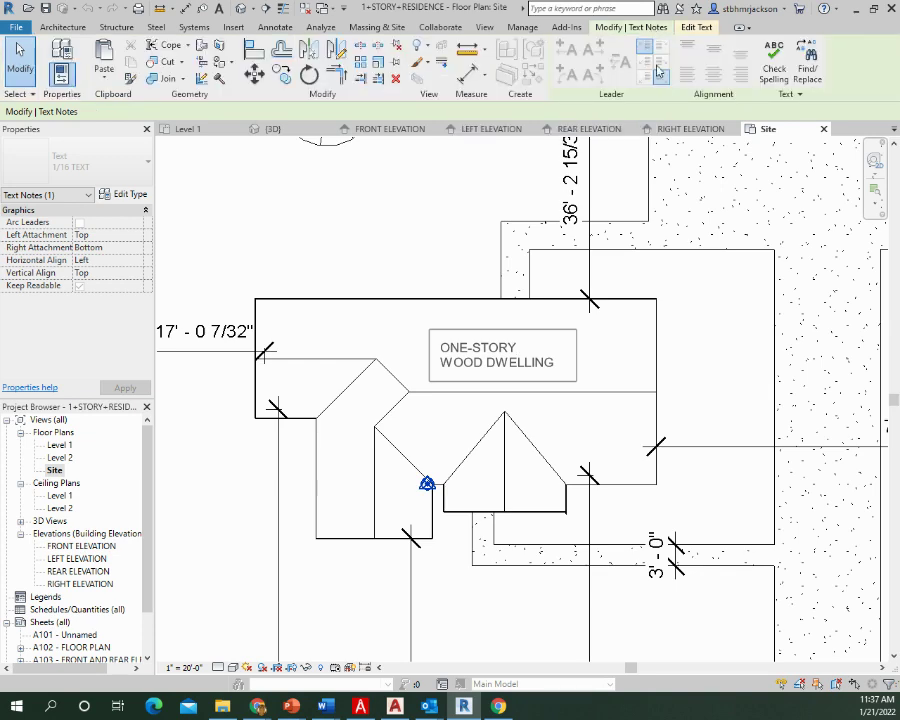
pyautogui.moveTo(560, 369); pyautogui.dragTo(414, 327)
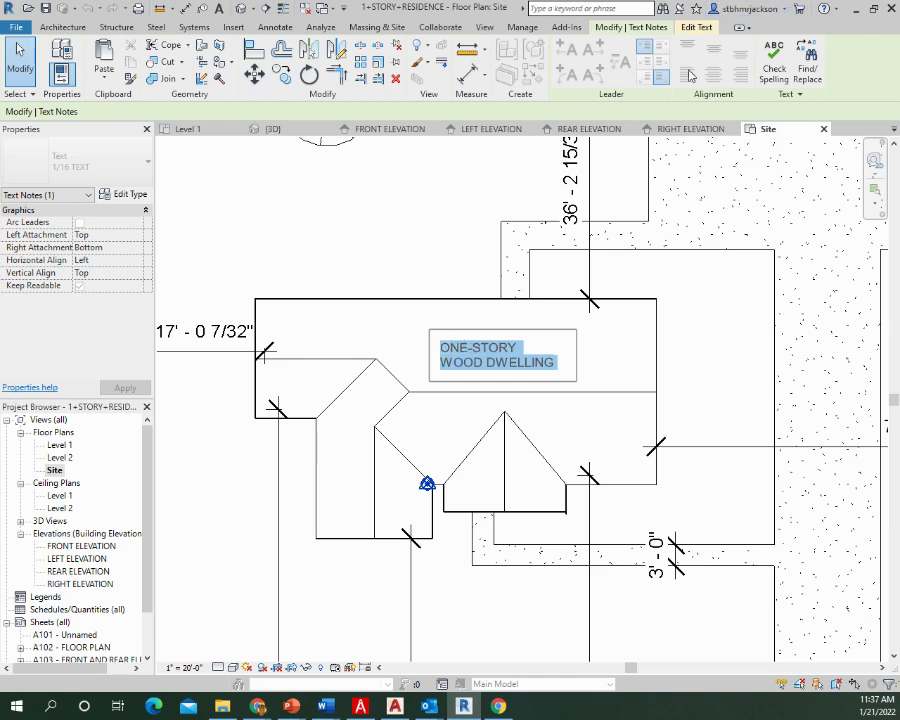
pyautogui.click(603, 366)
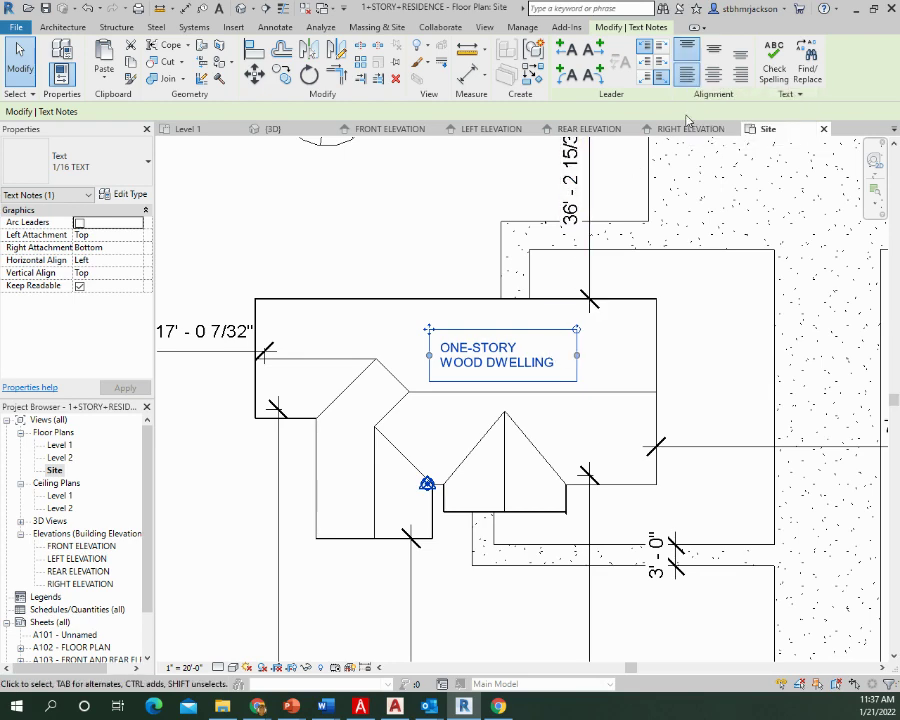
pyautogui.click(713, 74)
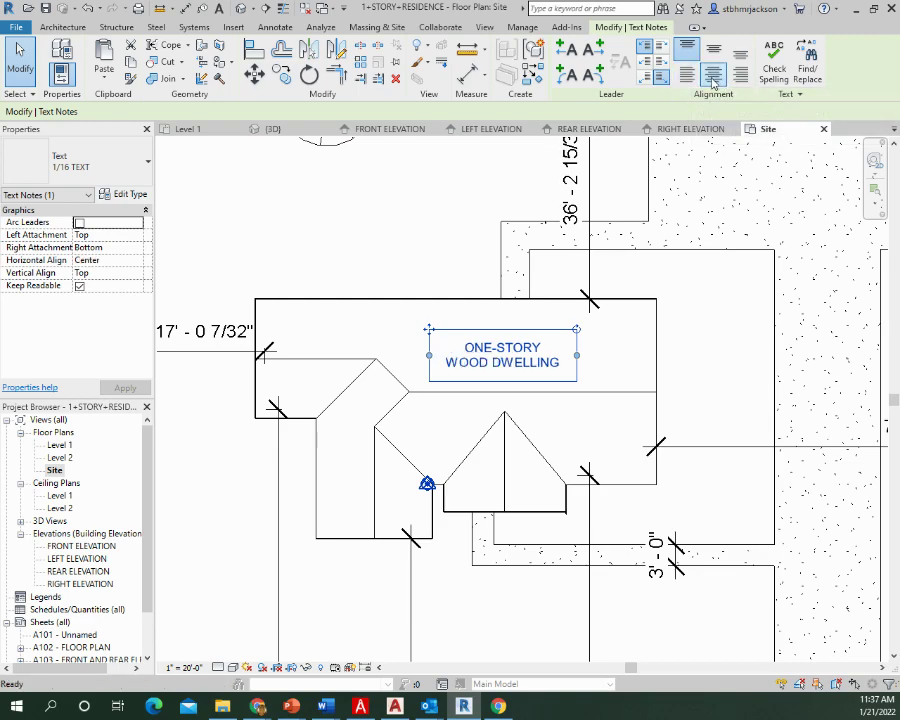
pyautogui.click(624, 430)
# Copy the ONE-STORY WOOD DWELLING note onto the upper concrete slab with CO
pyautogui.scroll(-3, 607, 390)
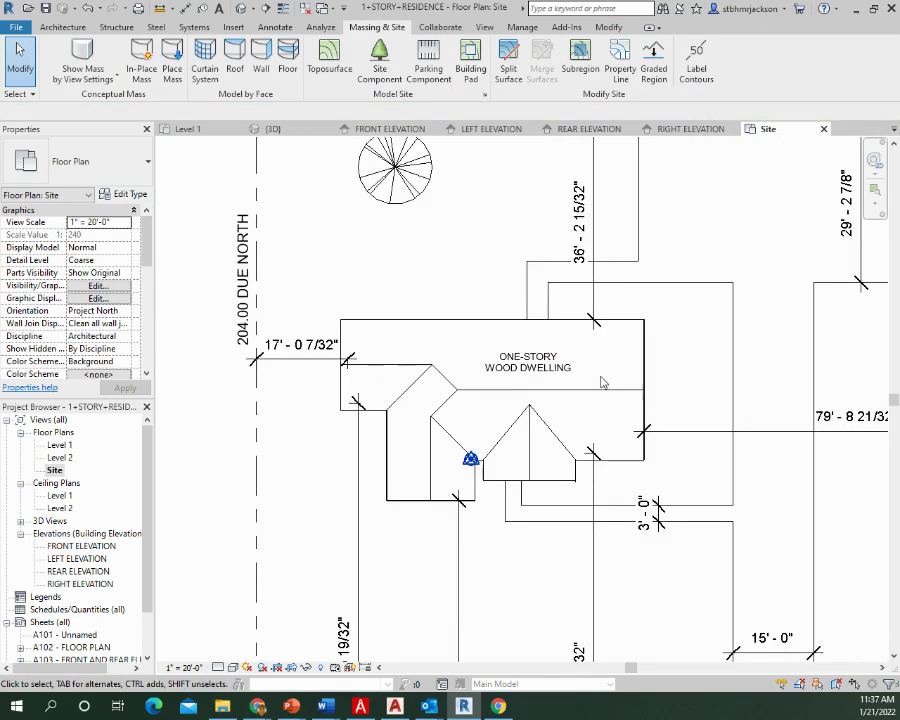
pyautogui.moveTo(607, 390); pyautogui.dragTo(375, 415, button='middle')
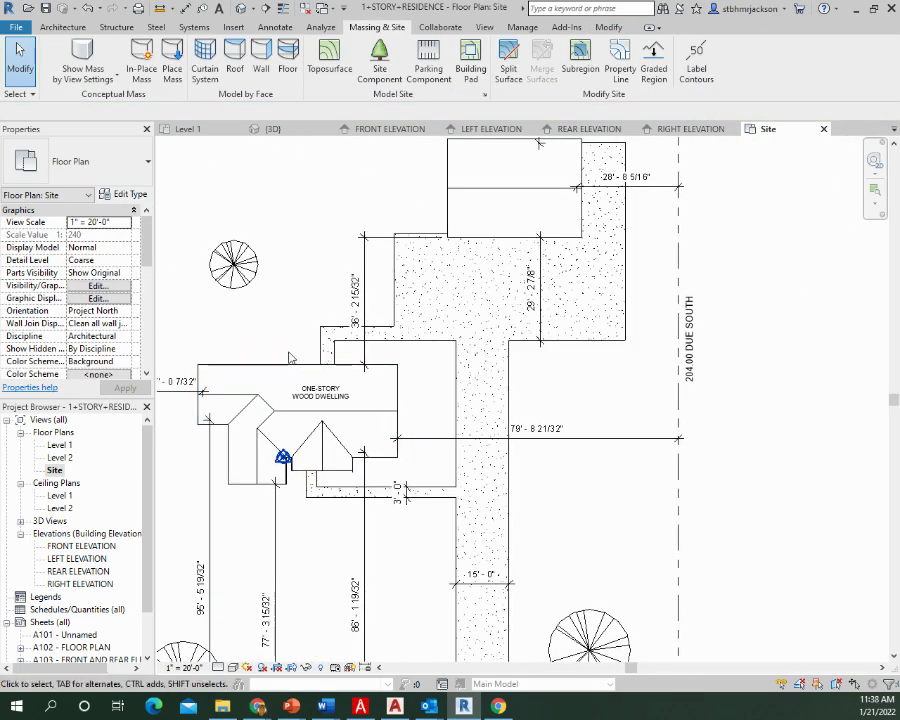
pyautogui.click(320, 392)
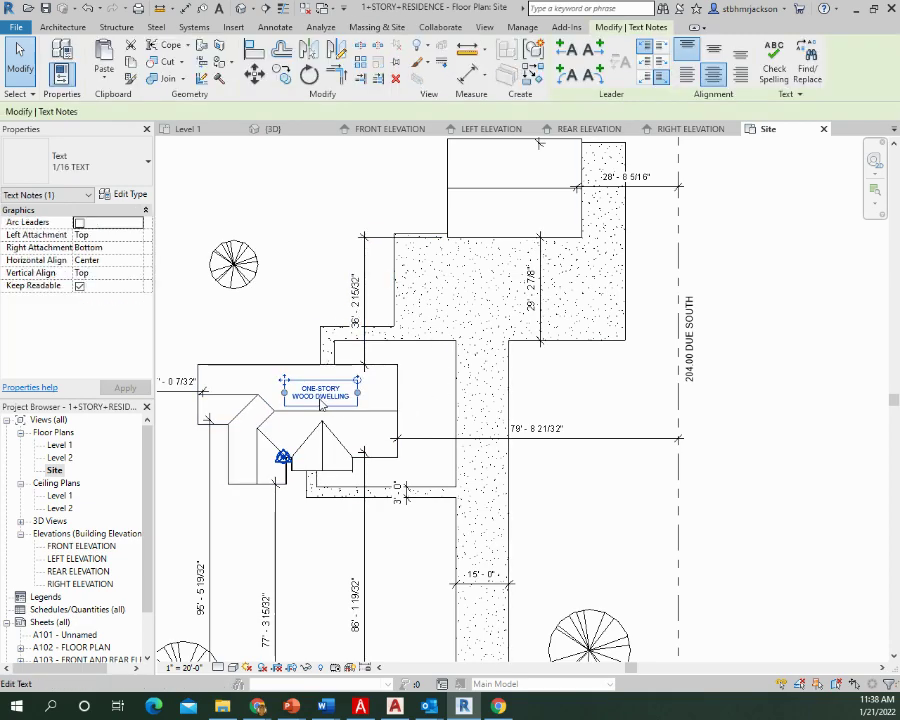
pyautogui.press('c')
pyautogui.press('o')
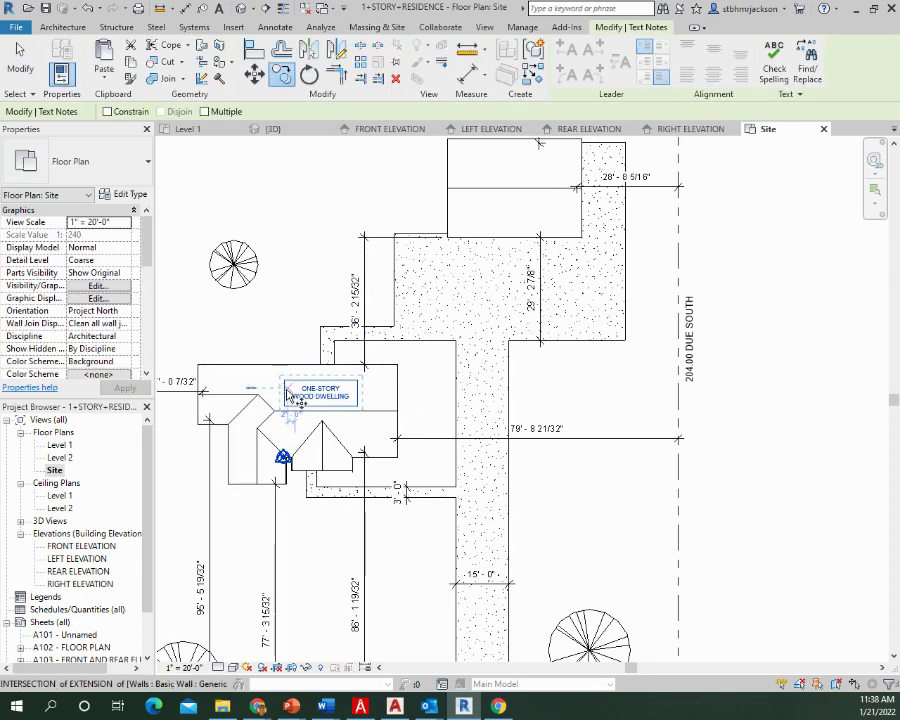
pyautogui.click(275, 357)
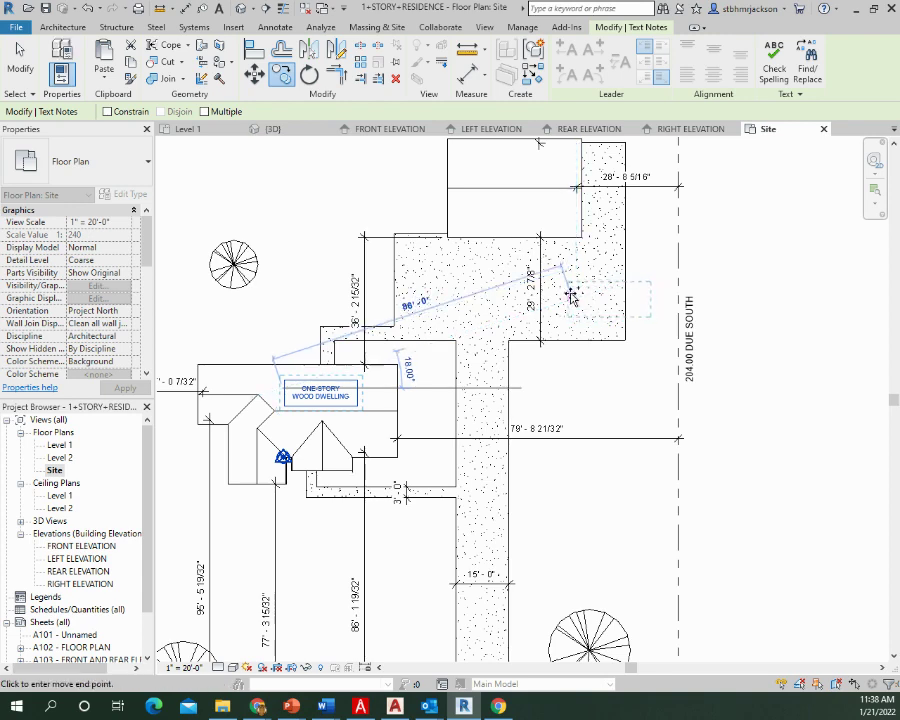
pyautogui.click(472, 305)
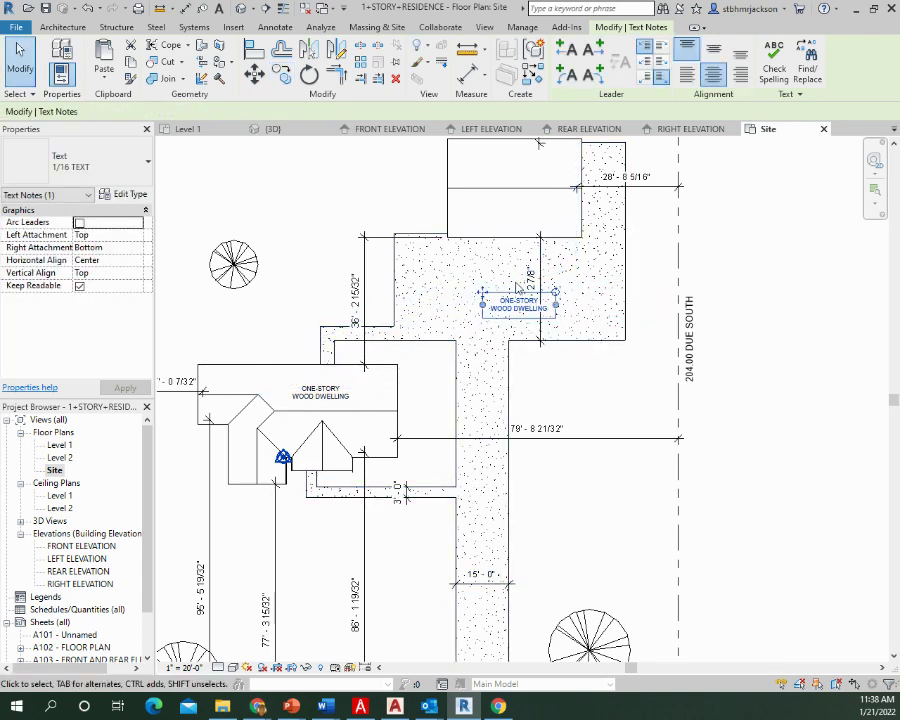
# Shift the copied note on the slab and replace its text with CONCRETE
pyautogui.scroll(3, 511, 313)
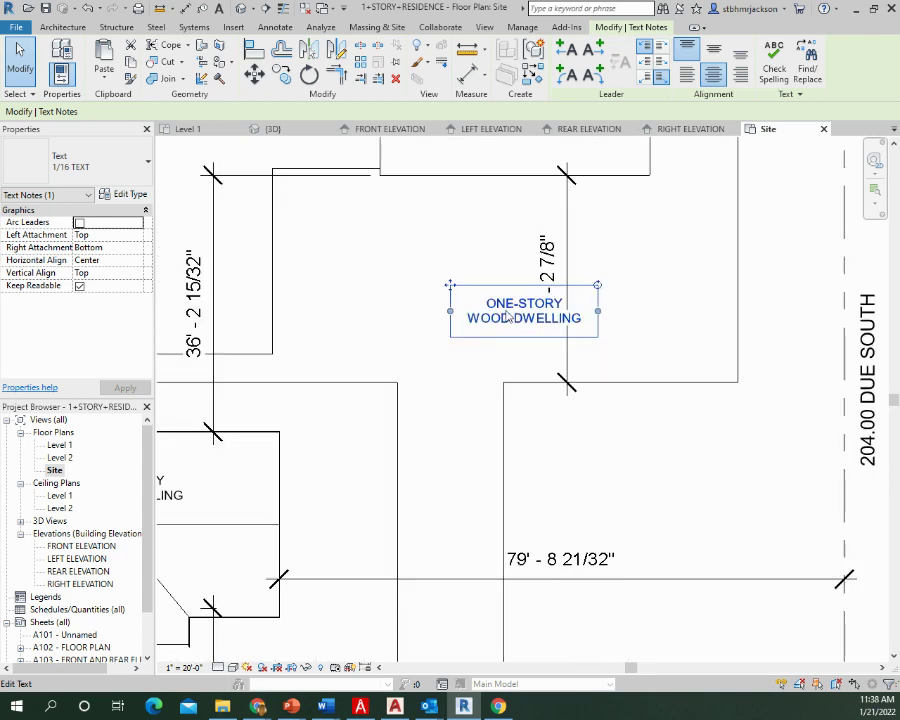
pyautogui.doubleClick(505, 317)
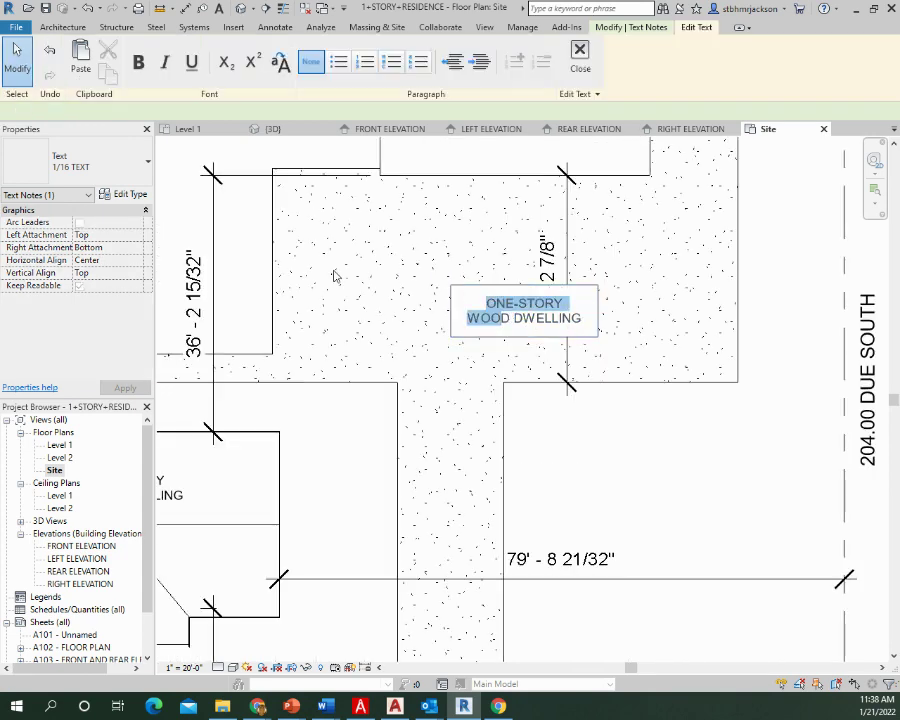
pyautogui.doubleClick(479, 296)
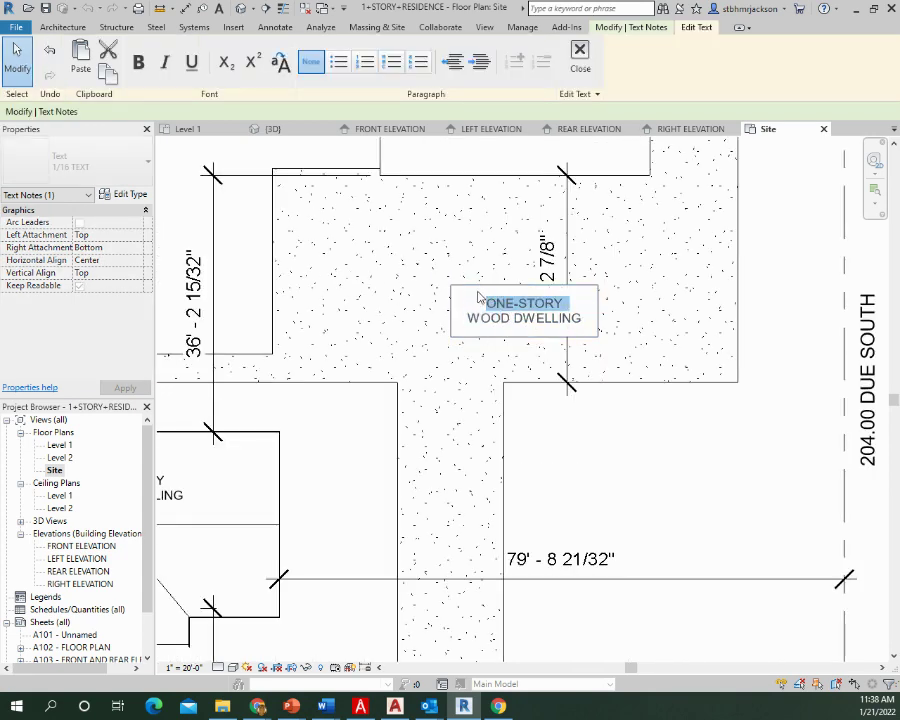
pyautogui.click(502, 342)
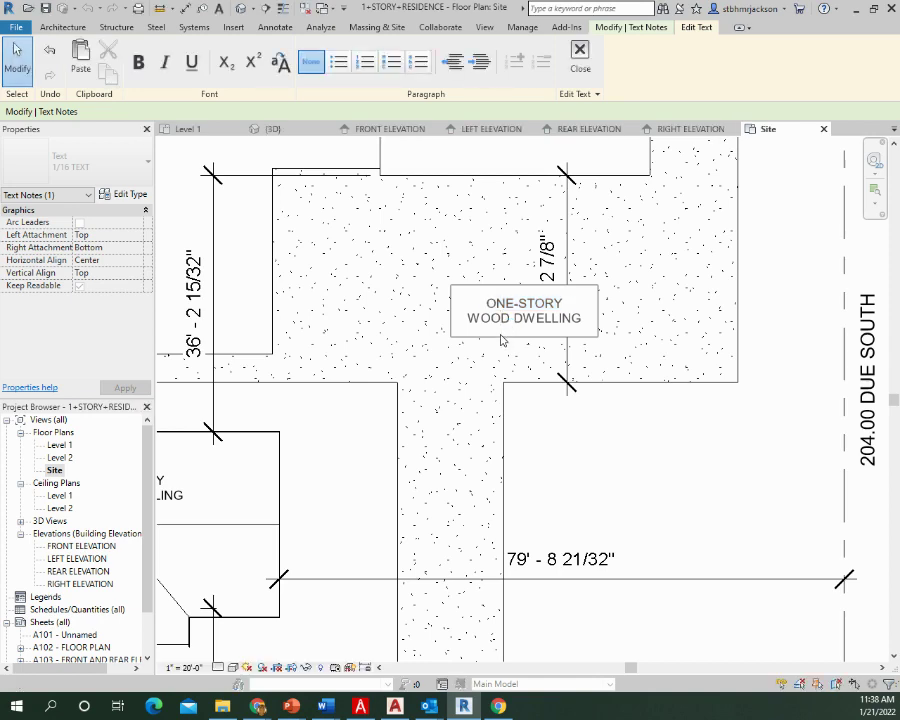
pyautogui.click(580, 56)
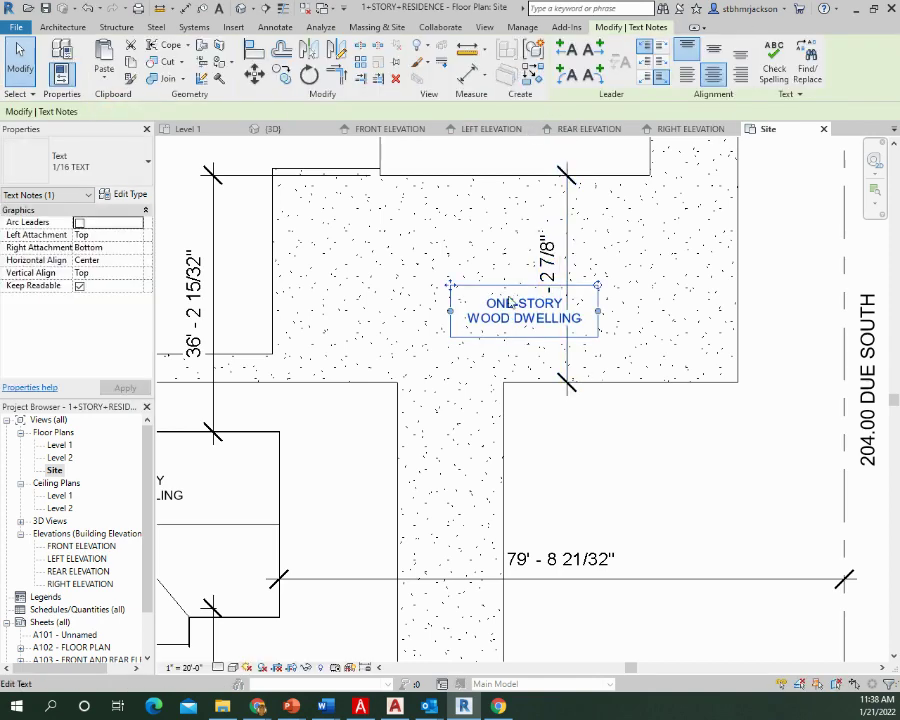
pyautogui.moveTo(450, 287); pyautogui.dragTo(348, 265)
pyautogui.click(418, 290)
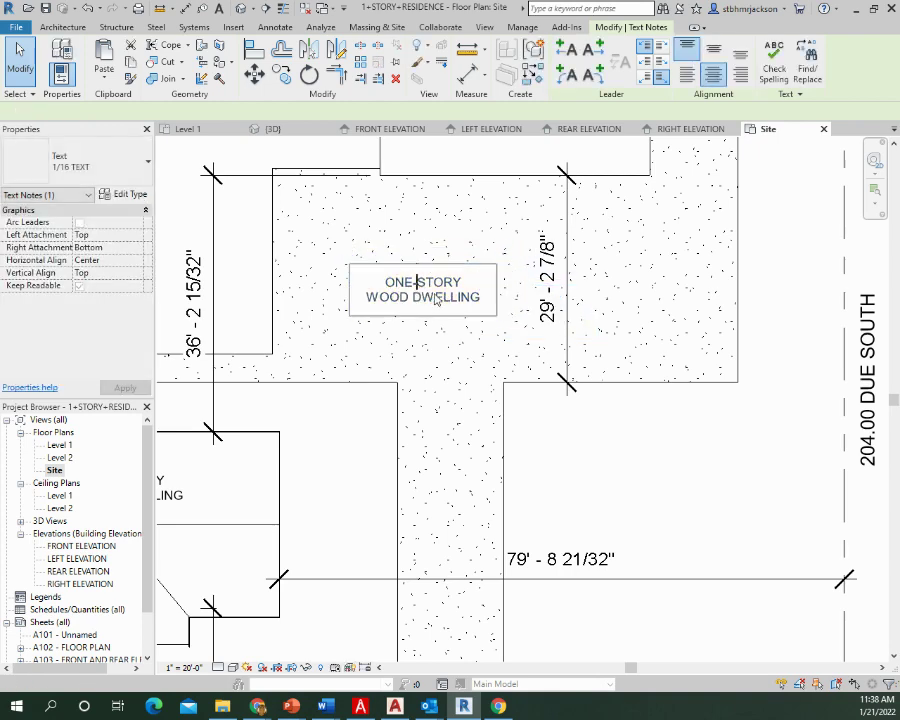
pyautogui.moveTo(482, 303); pyautogui.dragTo(381, 279)
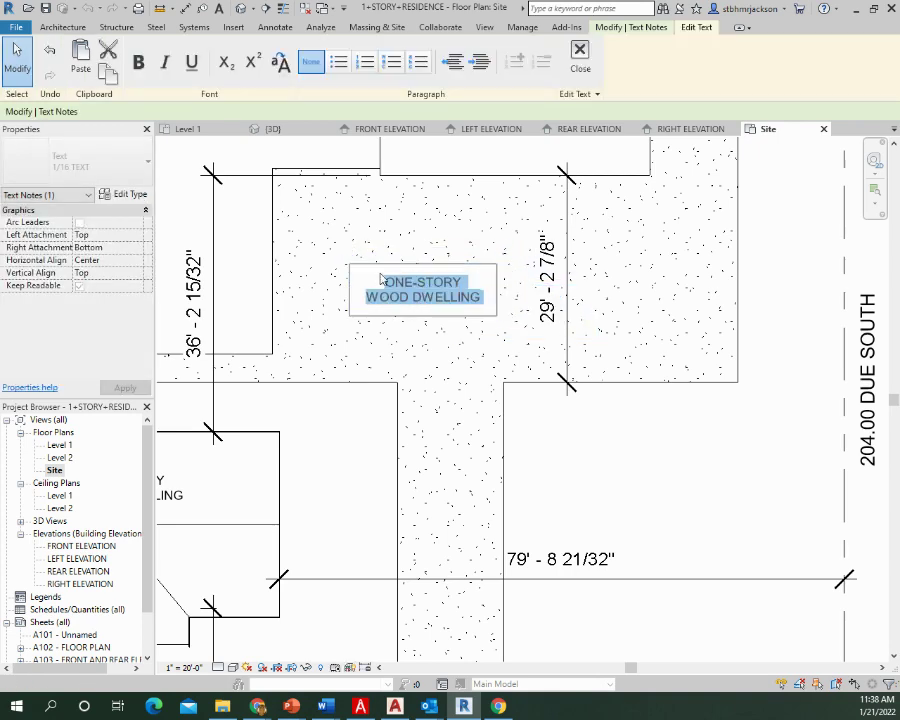
pyautogui.write('CO')
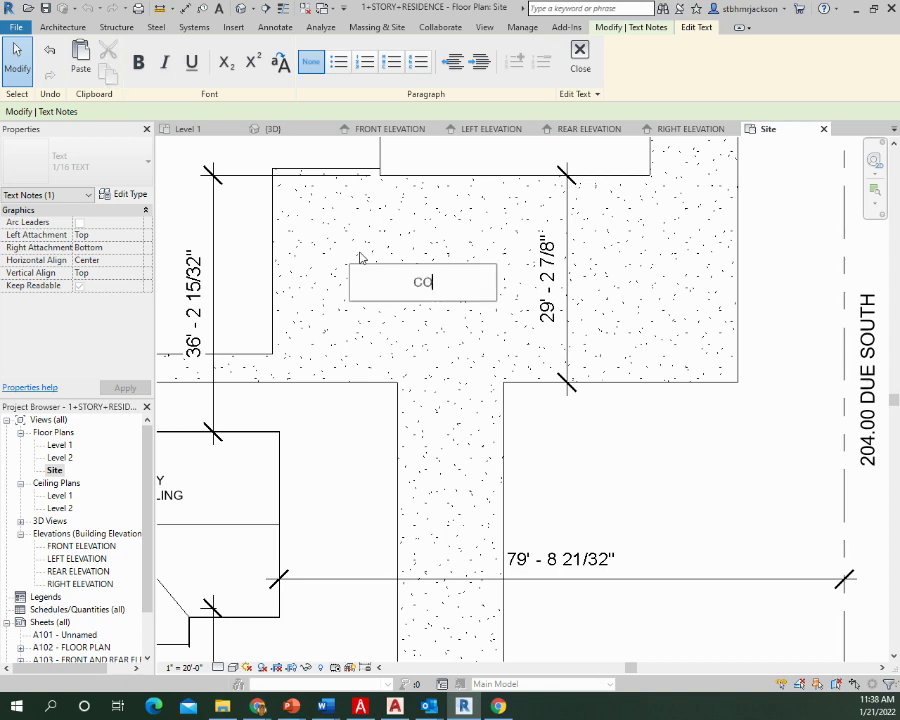
pyautogui.write('NCRETE')
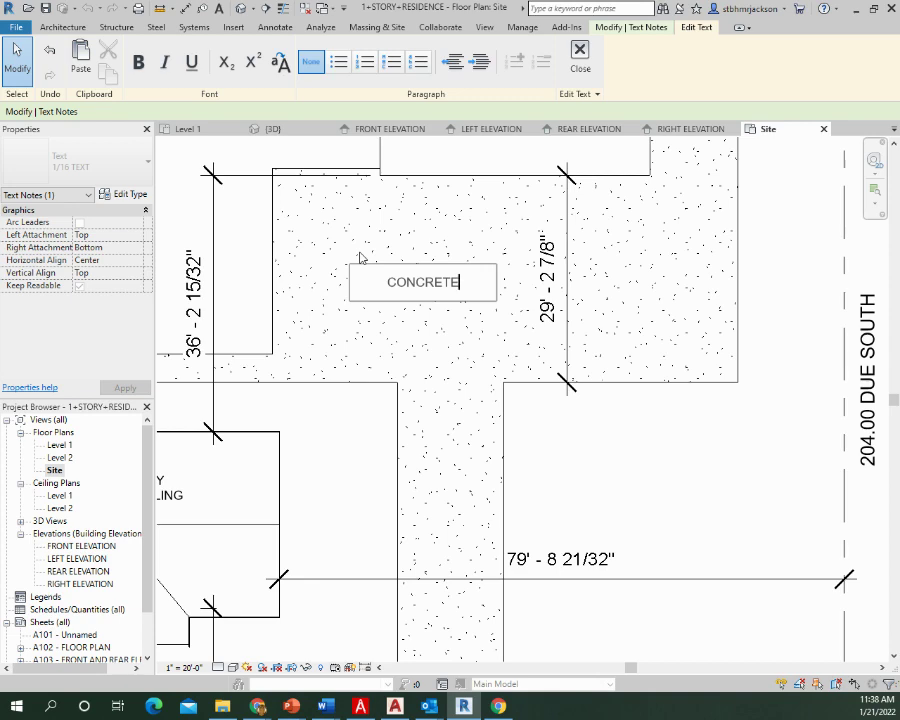
pyautogui.click(601, 438)
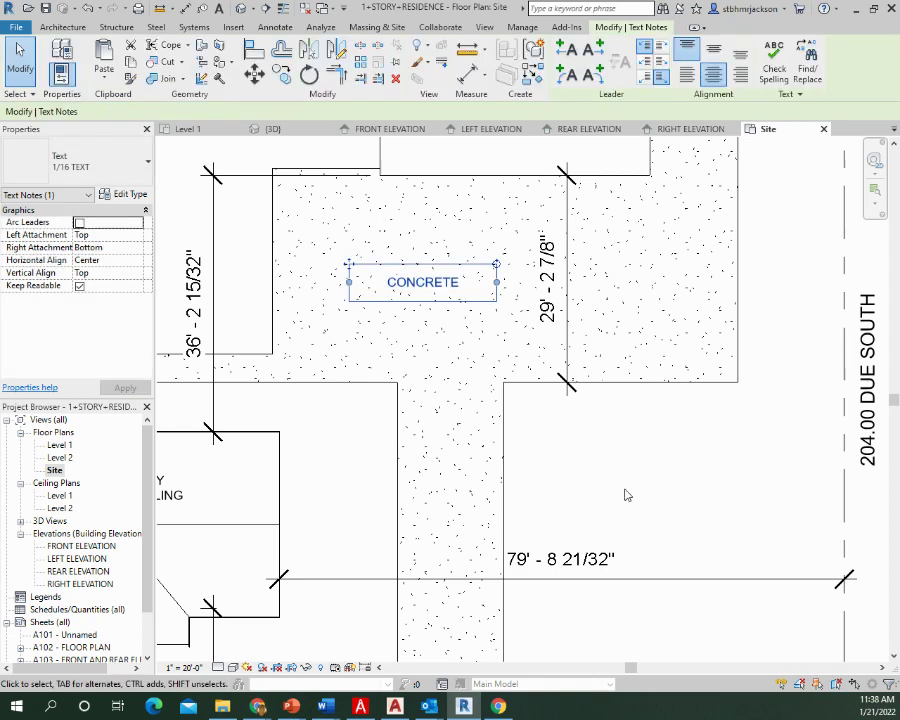
# Copy the CONCRETE note onto the driveway strip just below the 15'-0" dimension
pyautogui.moveTo(627, 495); pyautogui.dragTo(596, 309, button='middle')
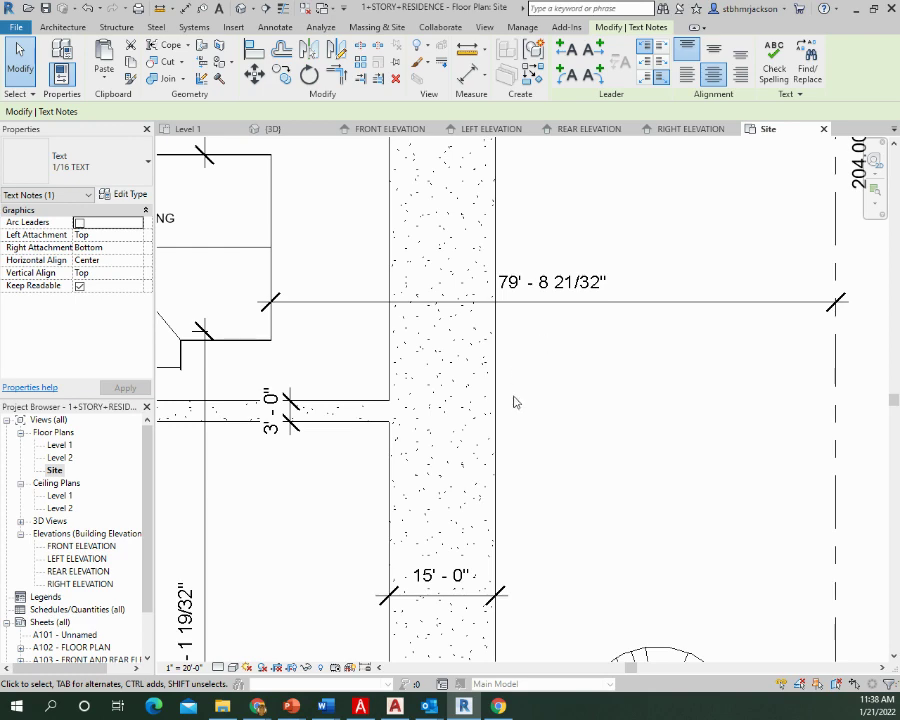
pyautogui.moveTo(541, 262); pyautogui.dragTo(543, 622, button='middle')
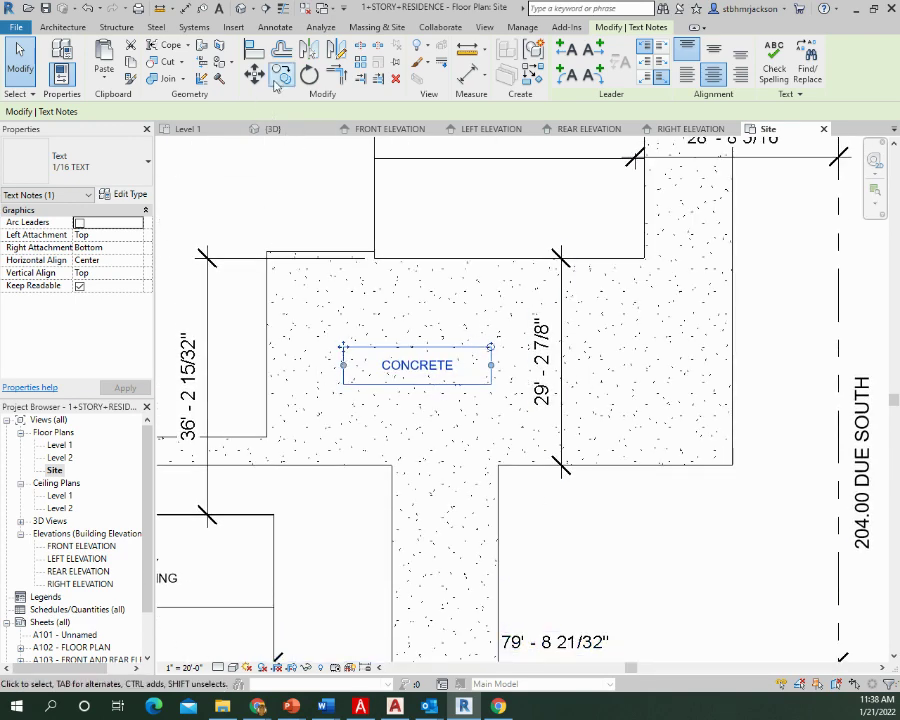
pyautogui.click(280, 77)
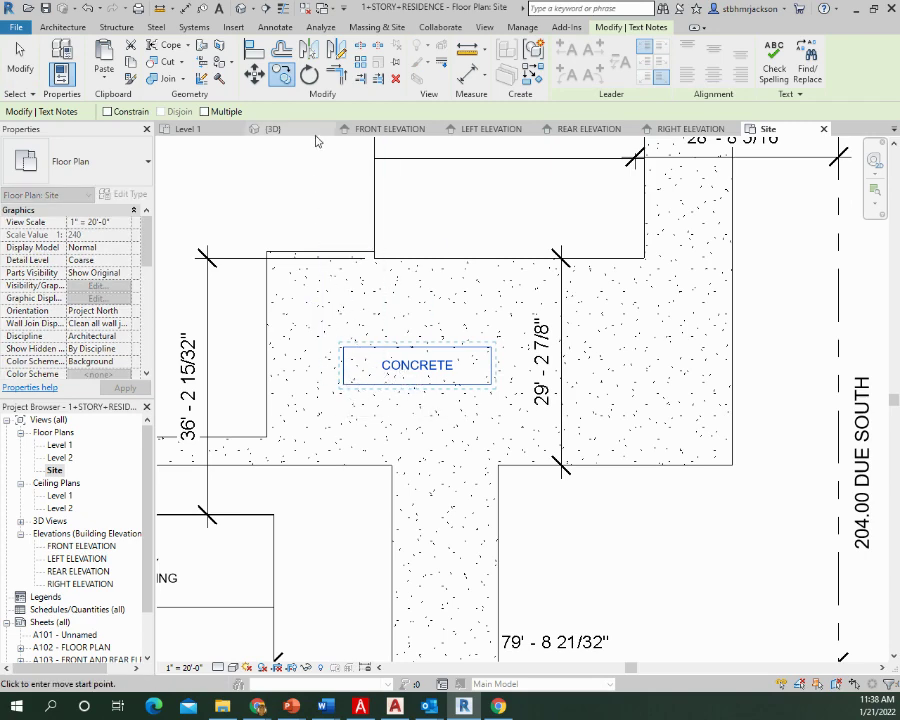
pyautogui.click(424, 341)
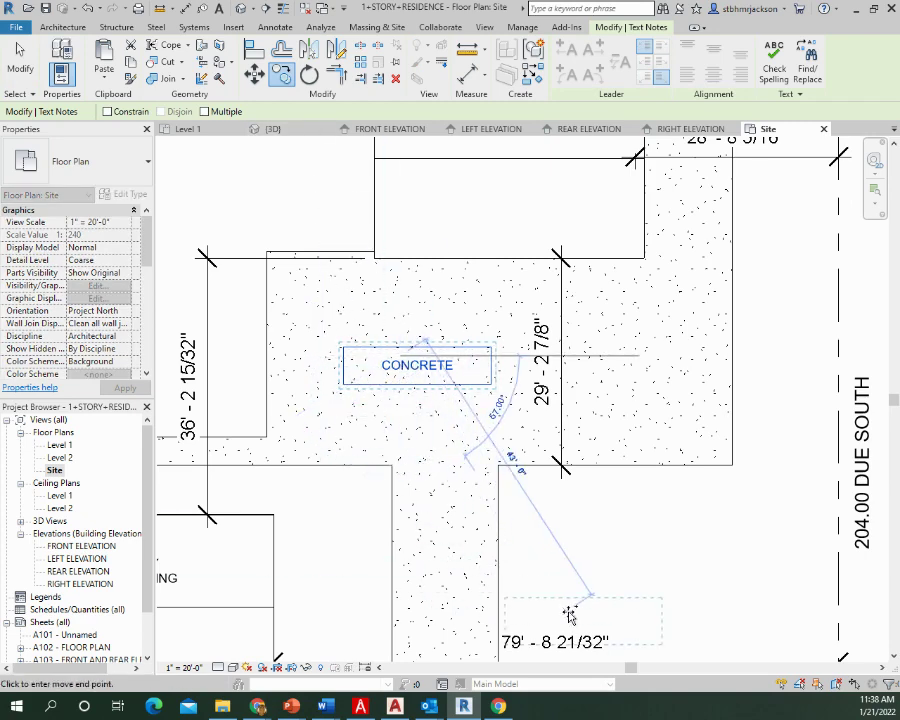
pyautogui.moveTo(516, 602); pyautogui.dragTo(520, 140, button='middle')
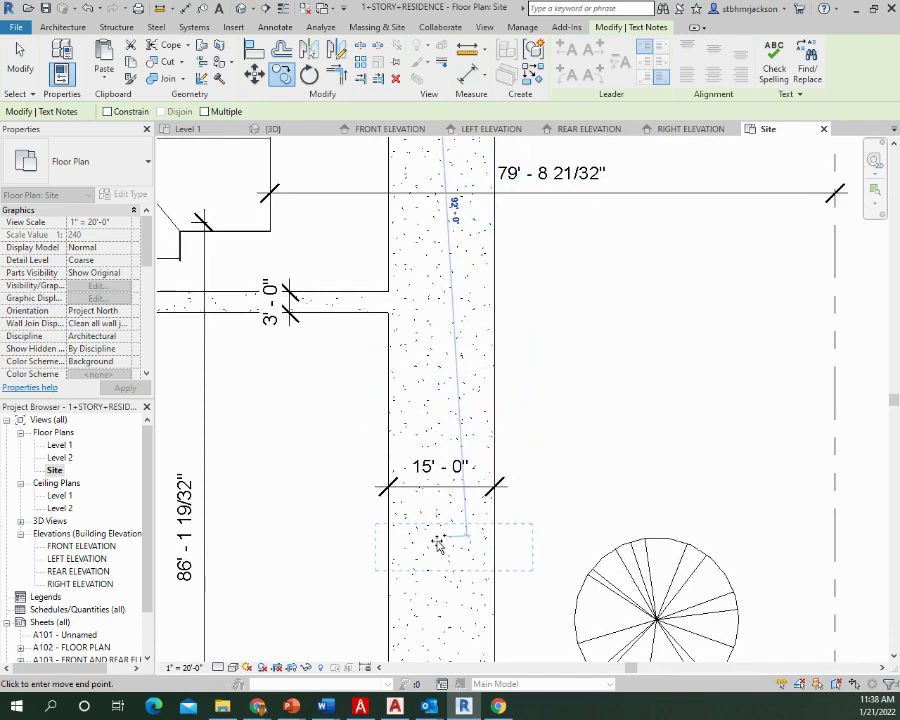
pyautogui.click(440, 603)
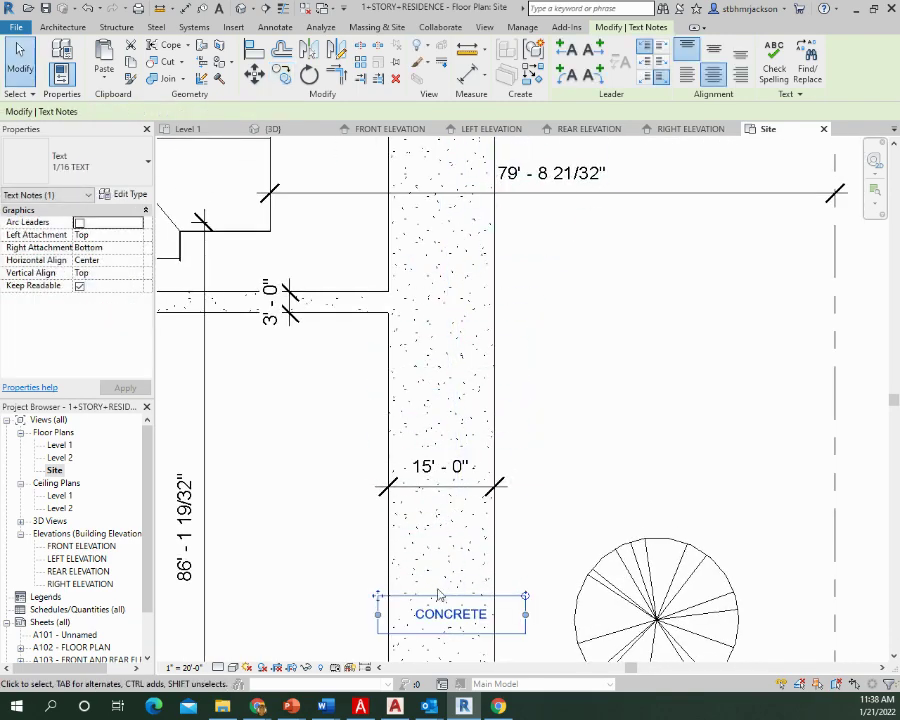
# Rotate the copied CONCRETE note 90° so it runs vertically along the driveway
pyautogui.press('r')
pyautogui.press('o')
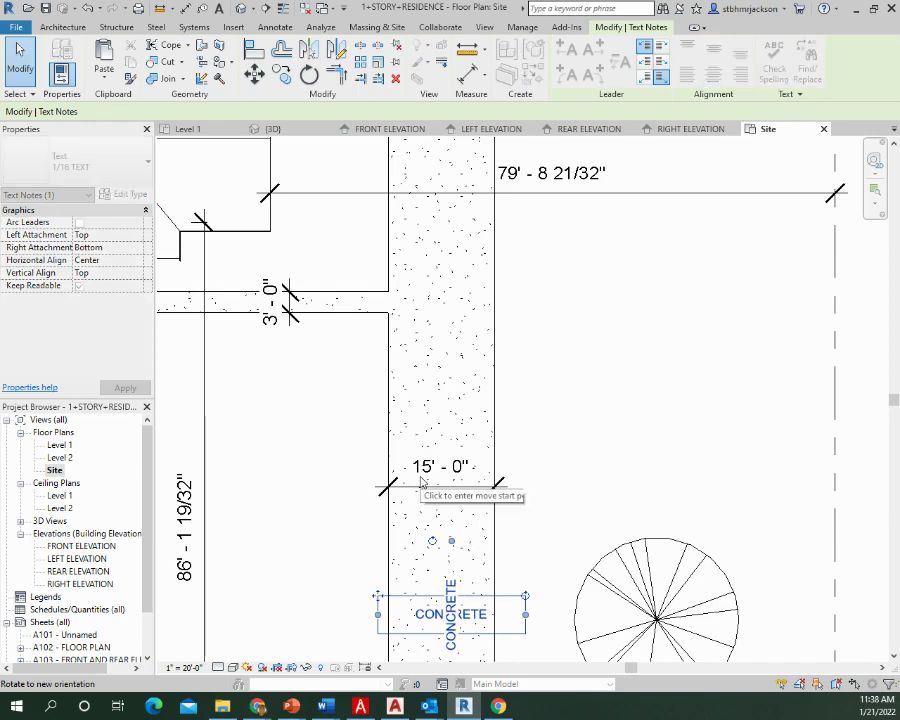
pyautogui.click(451, 485)
pyautogui.moveTo(447, 620); pyautogui.dragTo(327, 350, button='middle')
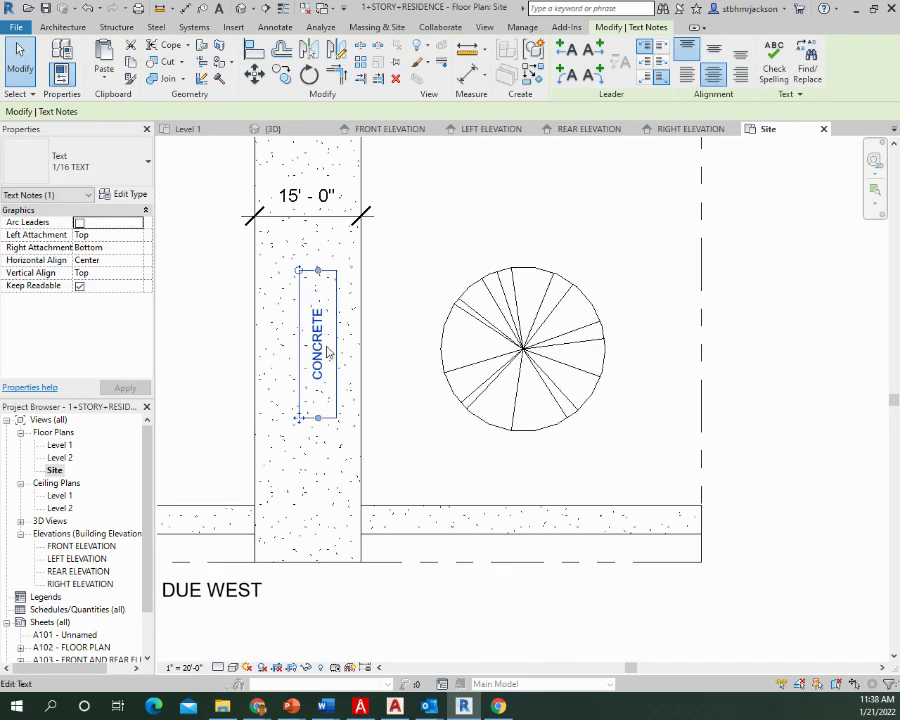
# Append DRIVEWAY to the vertical note and nudge it to centre in the strip
pyautogui.doubleClick(322, 350)
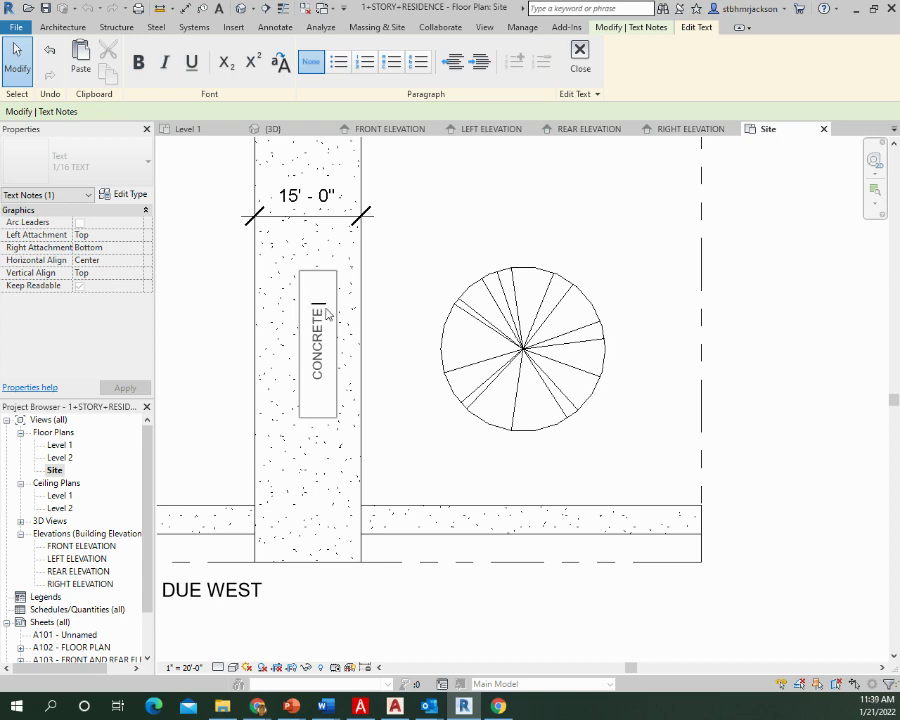
pyautogui.write('DRIVE')
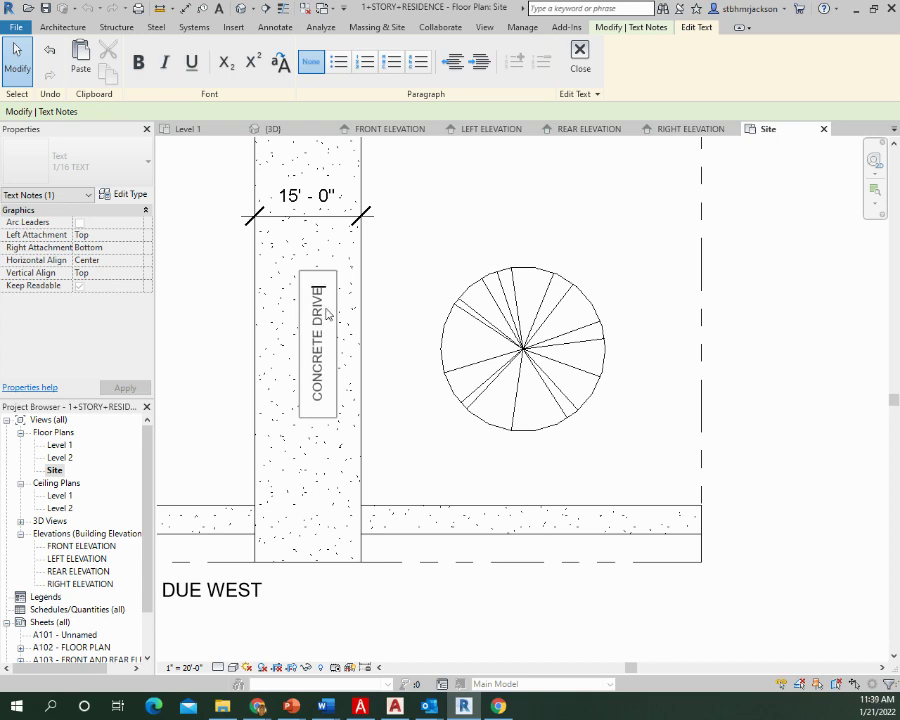
pyautogui.write('WAY')
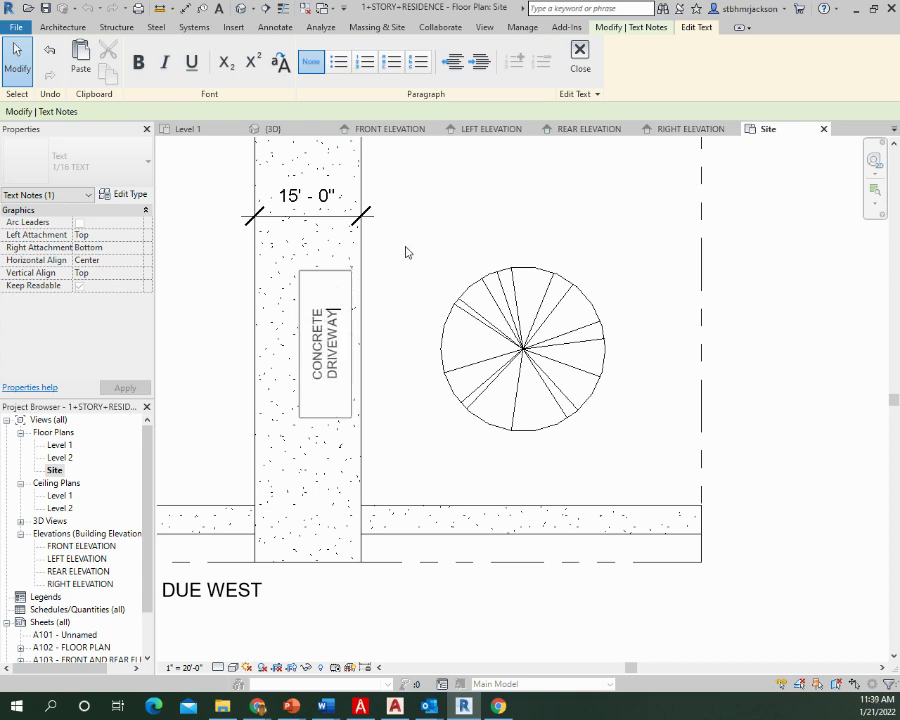
pyautogui.click(405, 252)
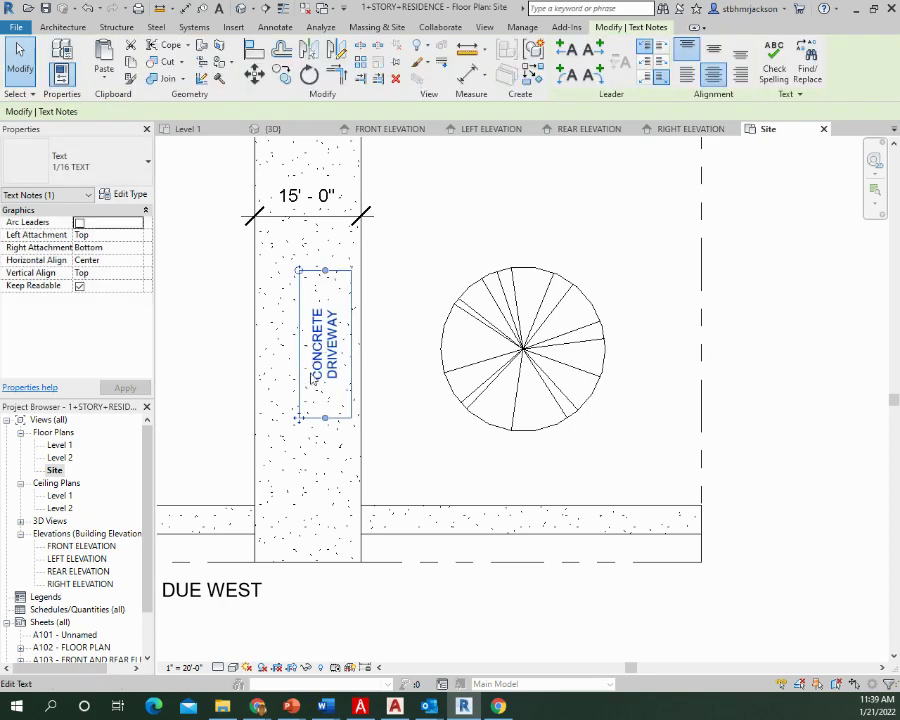
pyautogui.moveTo(297, 418); pyautogui.dragTo(286, 418)
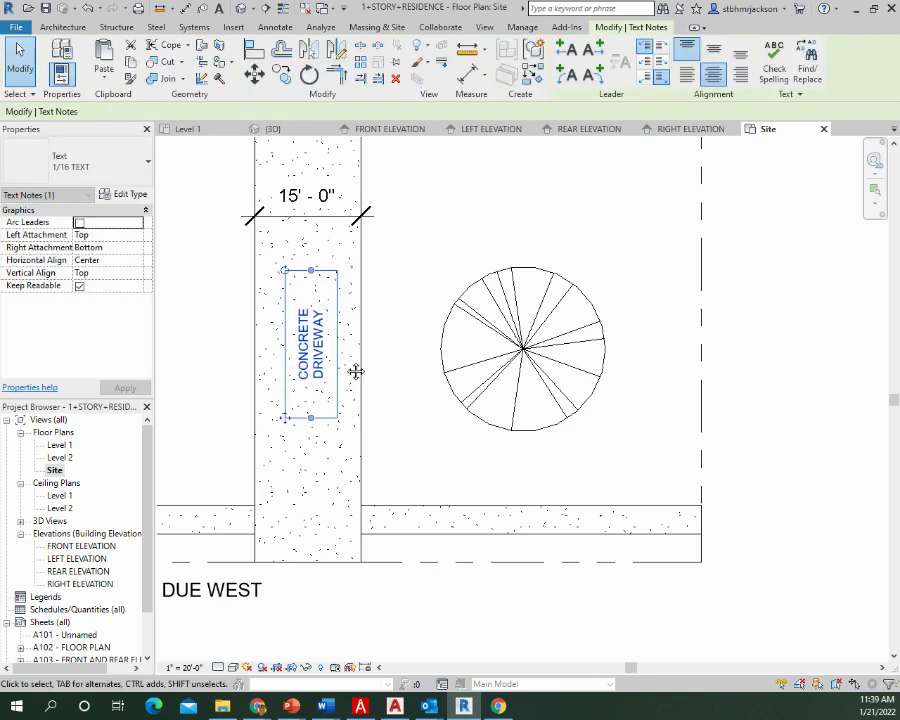
pyautogui.moveTo(356, 371); pyautogui.dragTo(705, 436, button='middle')
pyautogui.scroll(-3, 530, 300)
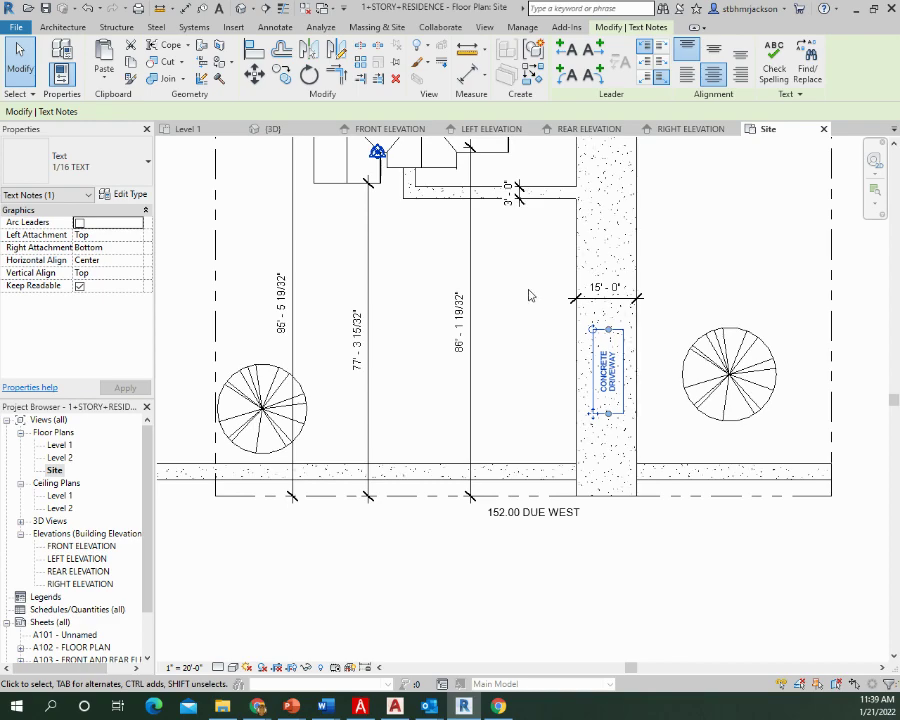
# Copy the ONE-STORY WOOD DWELLING note onto the sidewalk strip above 152.00 DUE WEST
pyautogui.moveTo(530, 295); pyautogui.dragTo(540, 505, button='middle')
pyautogui.click(411, 272)
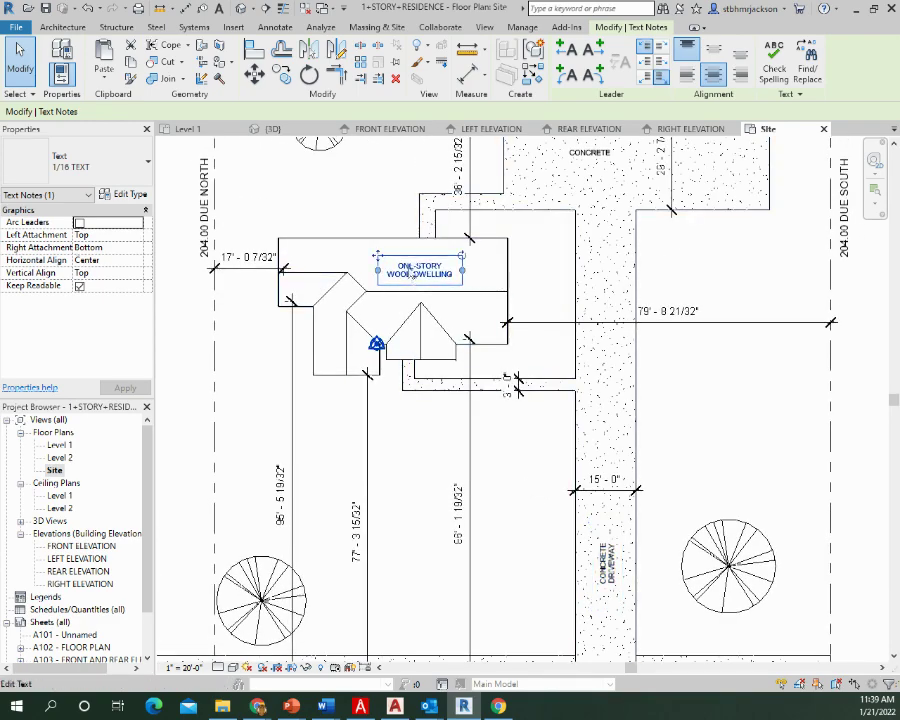
pyautogui.click(281, 75)
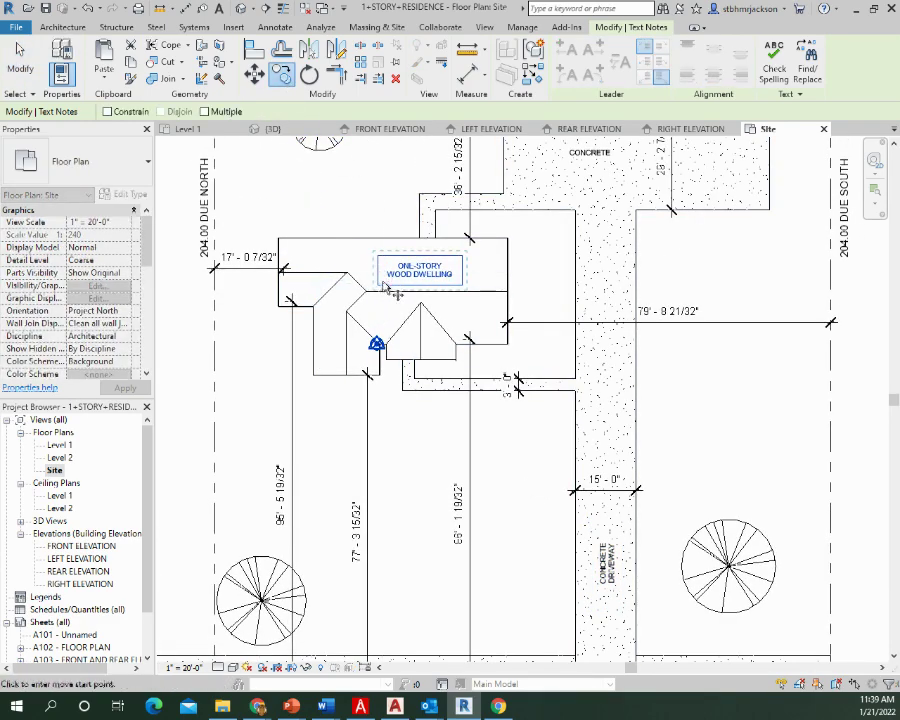
pyautogui.click(282, 203)
pyautogui.moveTo(281, 430); pyautogui.dragTo(300, 290, button='middle')
pyautogui.scroll(2, 300, 290)
pyautogui.scroll(3, 315, 335)
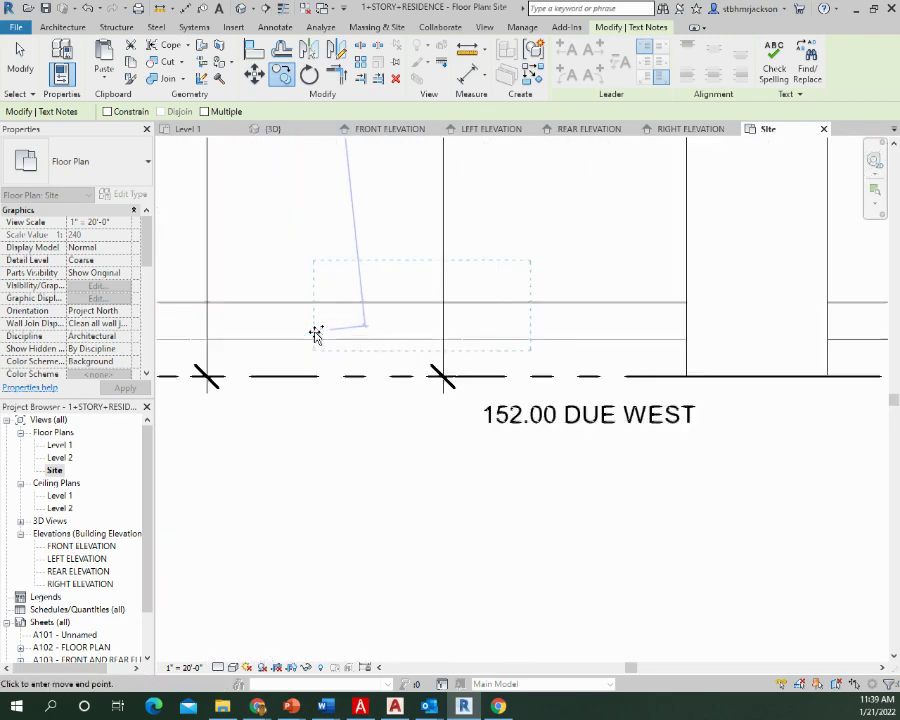
pyautogui.scroll(1, 315, 333)
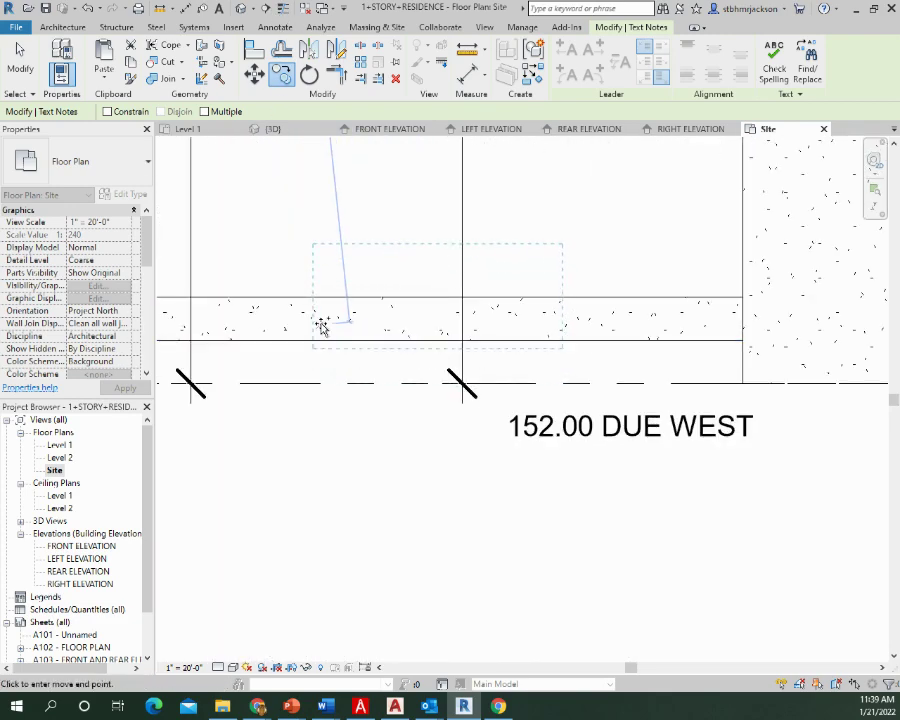
pyautogui.click(322, 325)
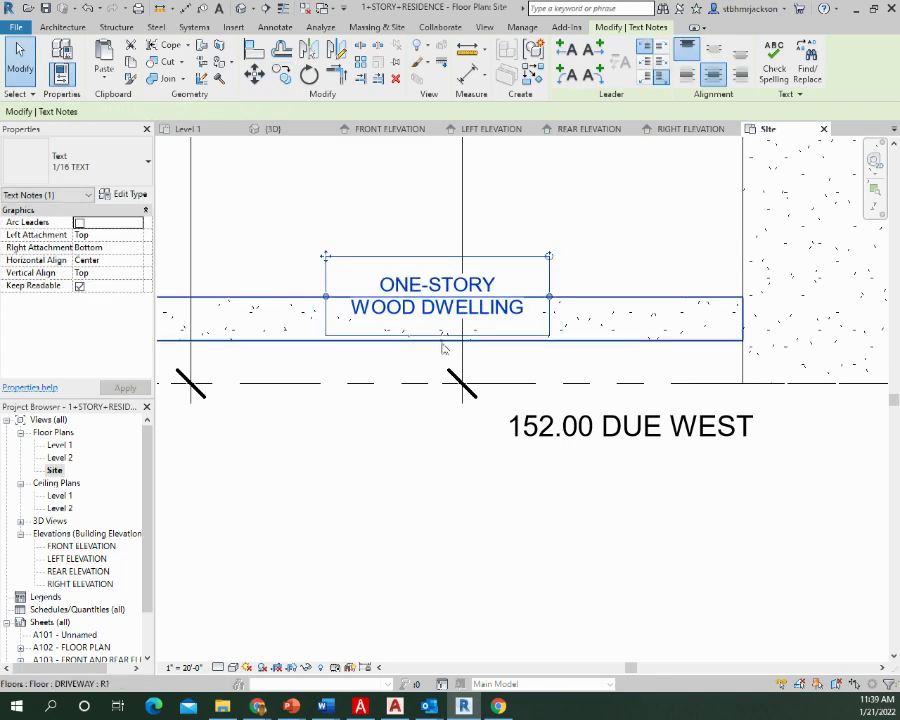
pyautogui.moveTo(325, 257); pyautogui.dragTo(223, 279)
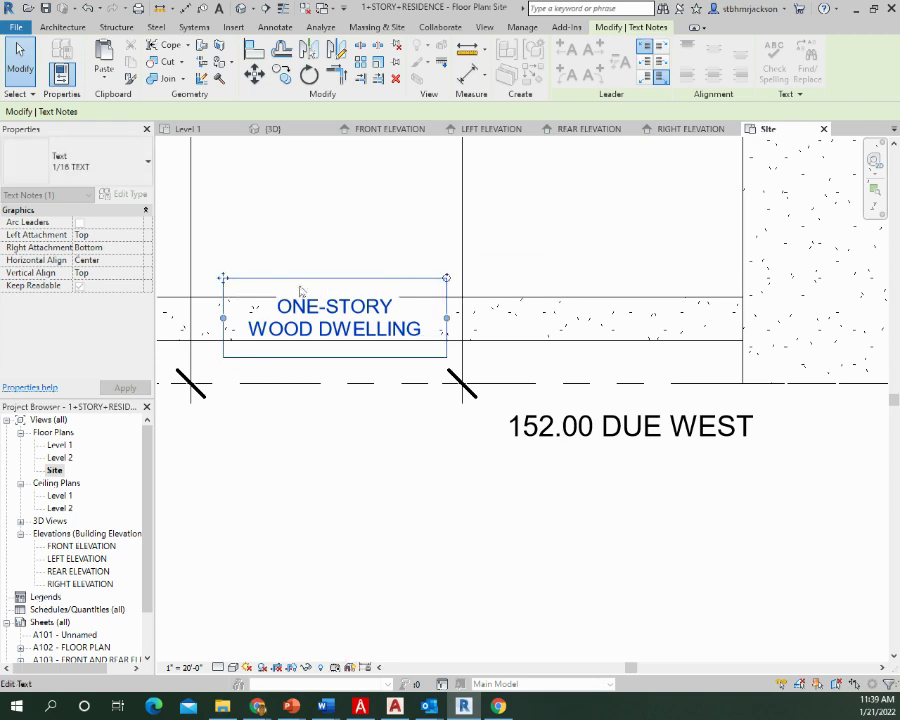
# Replace the copied note's text with 4 FT CONC. SIDEWALK
pyautogui.doubleClick(301, 310)
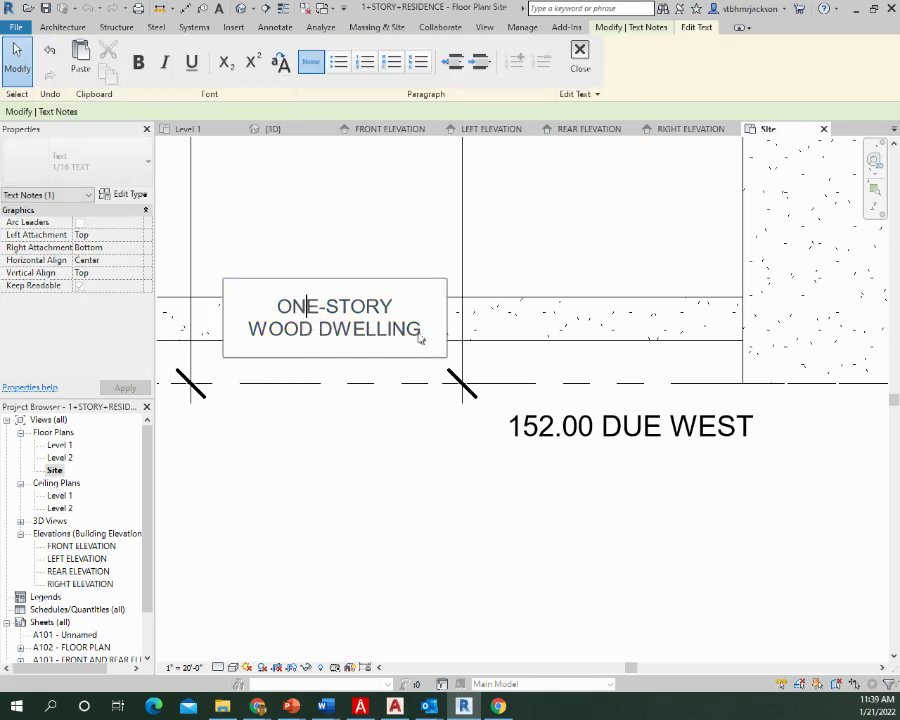
pyautogui.moveTo(420, 339); pyautogui.dragTo(247, 308)
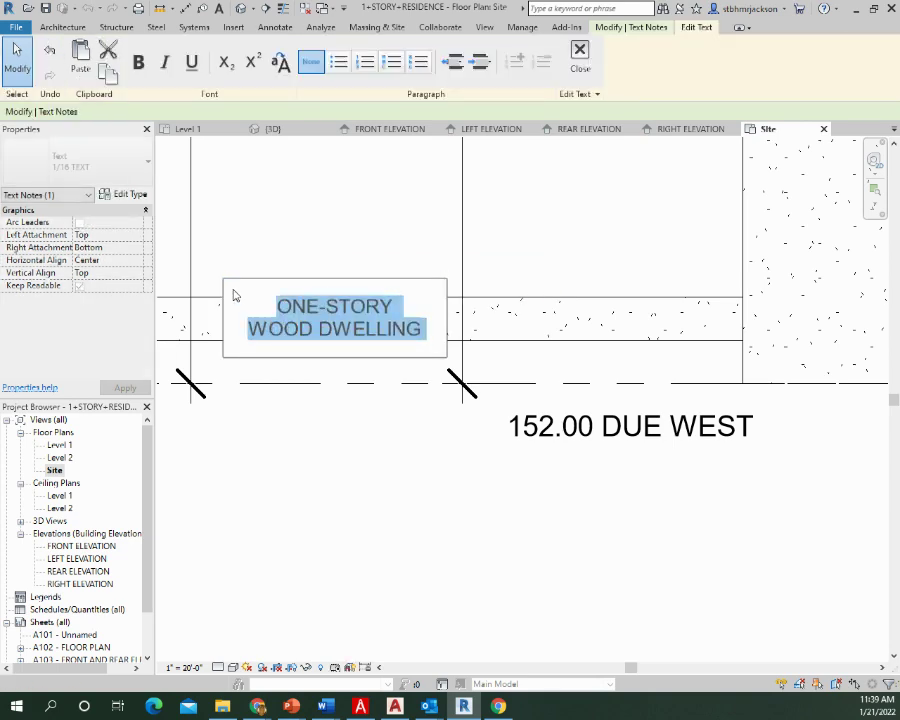
pyautogui.write('4')
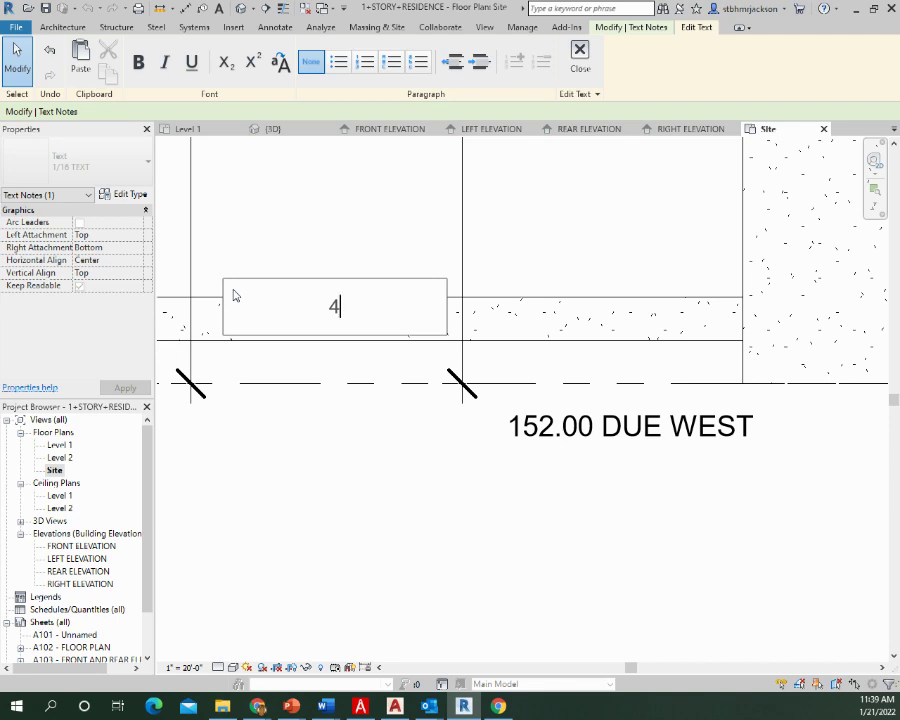
pyautogui.write(' FT.')
pyautogui.press('BackSpace')
pyautogui.write('SIDEWA.L')
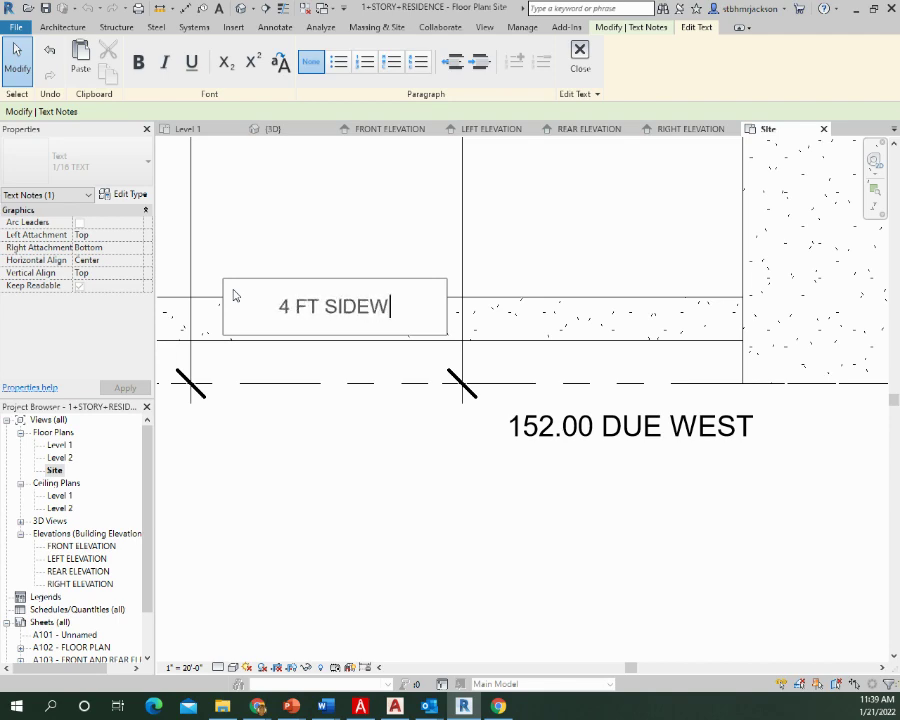
pyautogui.press('BackSpace')
pyautogui.press('BackSpace')
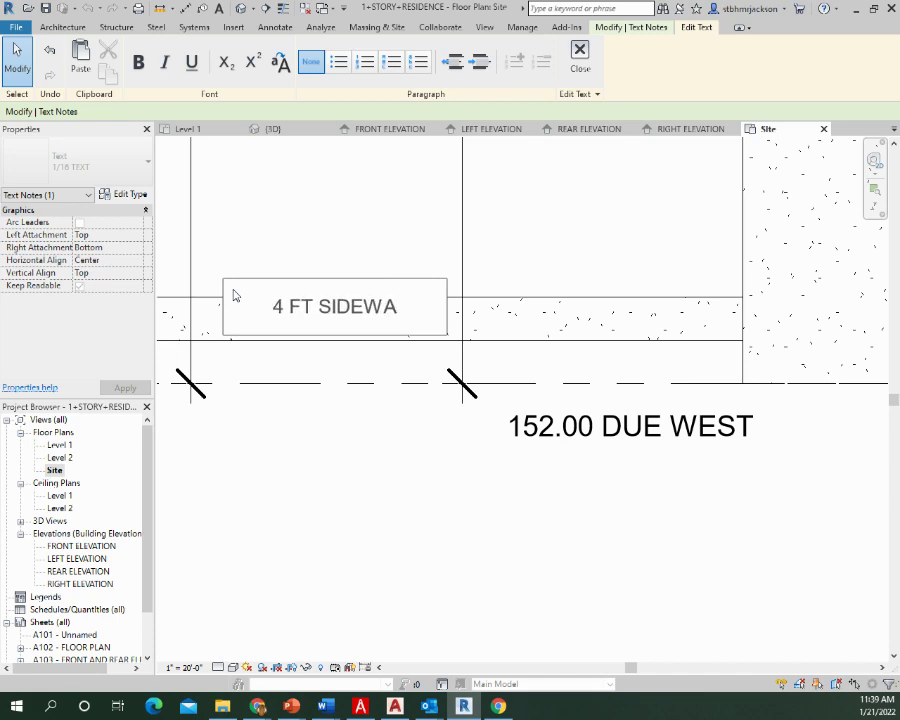
pyautogui.write('L')
pyautogui.press('BackSpace')
pyautogui.press('BackSpace')
pyautogui.press('BackSpace')
pyautogui.press('BackSpace')
pyautogui.press('BackSpace')
pyautogui.press('BackSpace')
pyautogui.press('BackSpace')
pyautogui.write('CO')
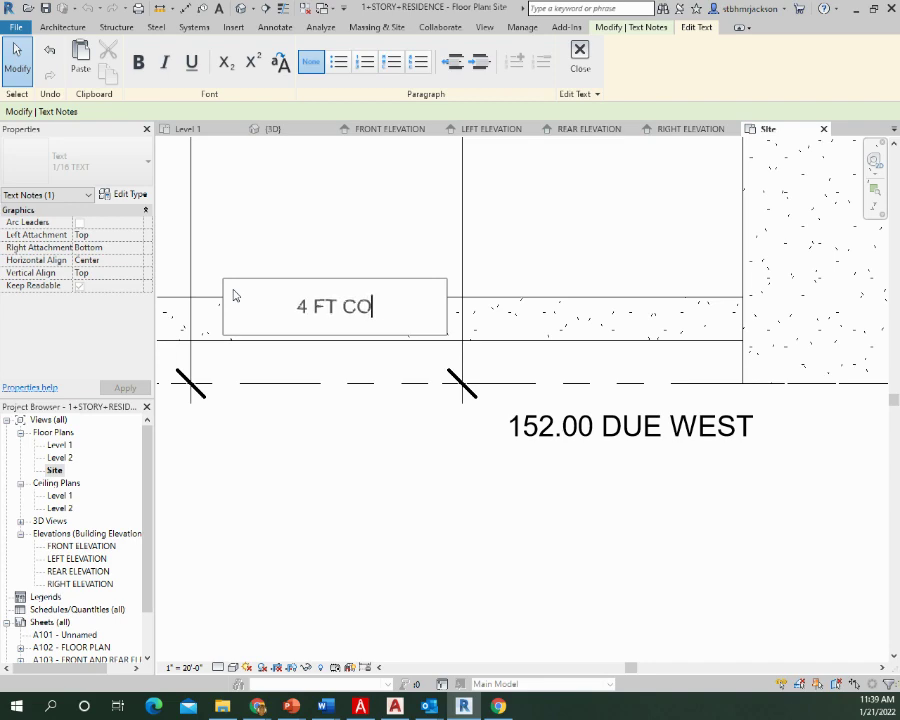
pyautogui.write('NC SIDE')
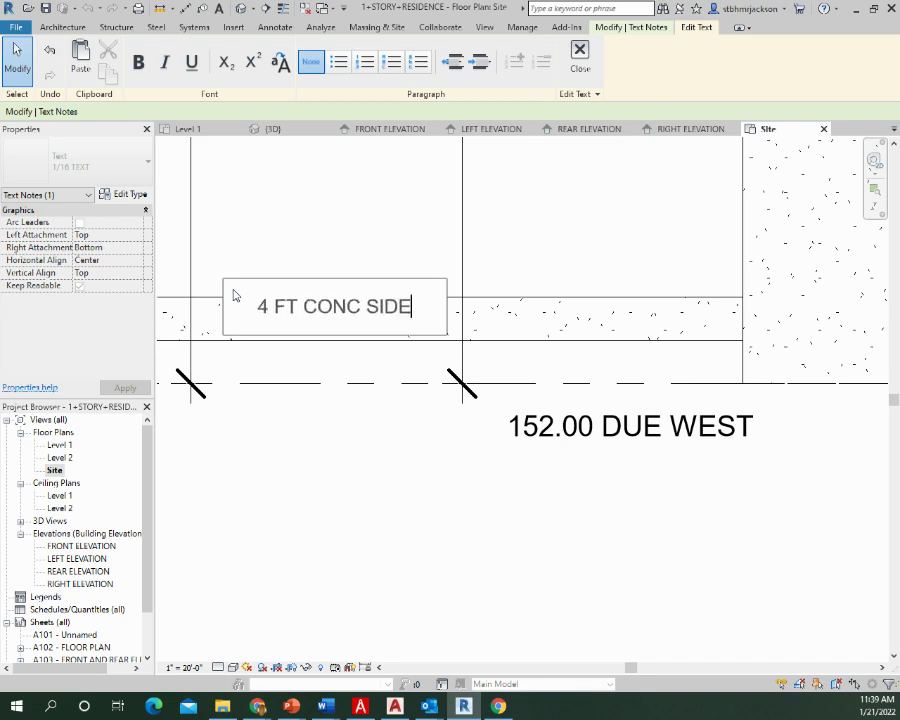
pyautogui.write('WALK')
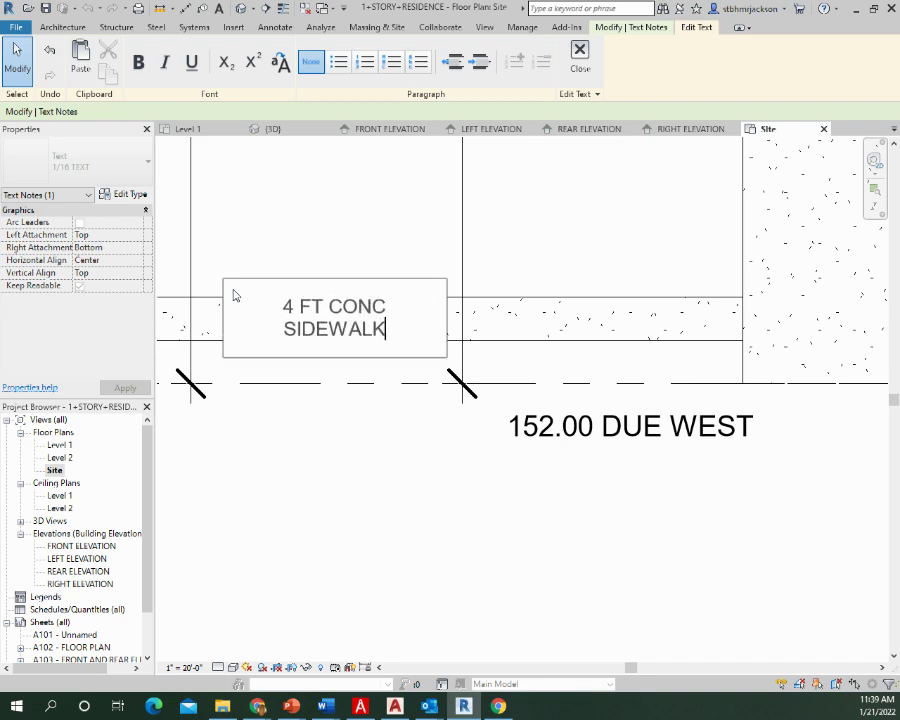
pyautogui.click(337, 224)
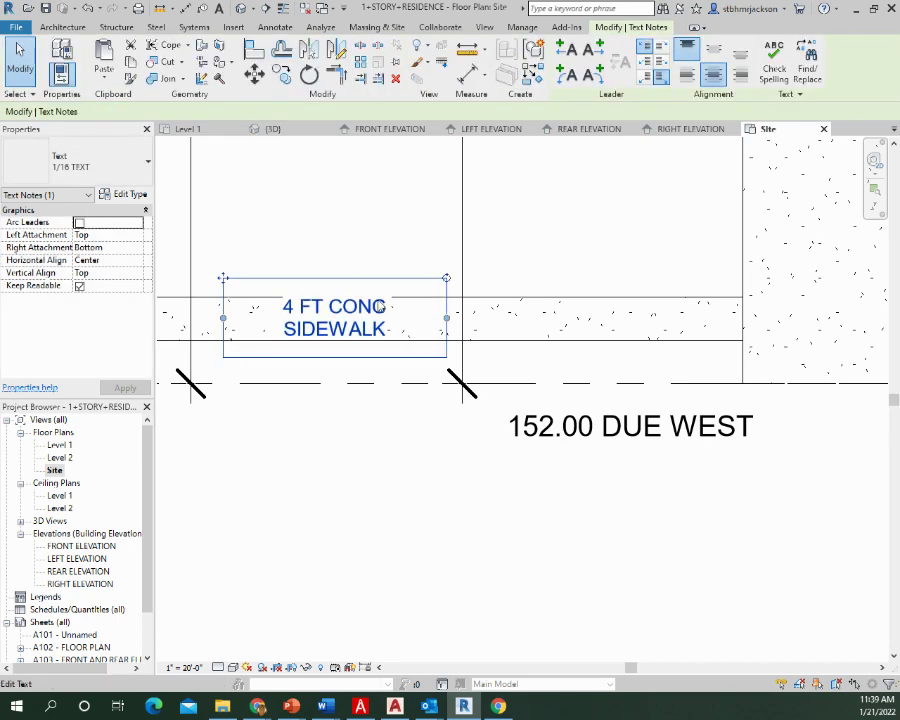
pyautogui.click(388, 312)
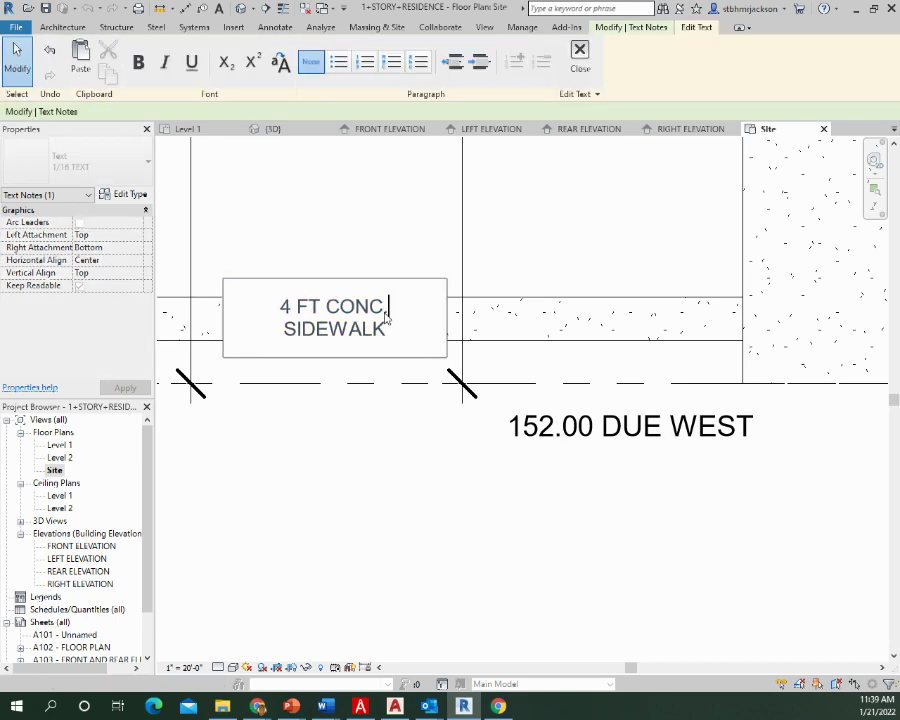
pyautogui.click(388, 250)
pyautogui.click(344, 192)
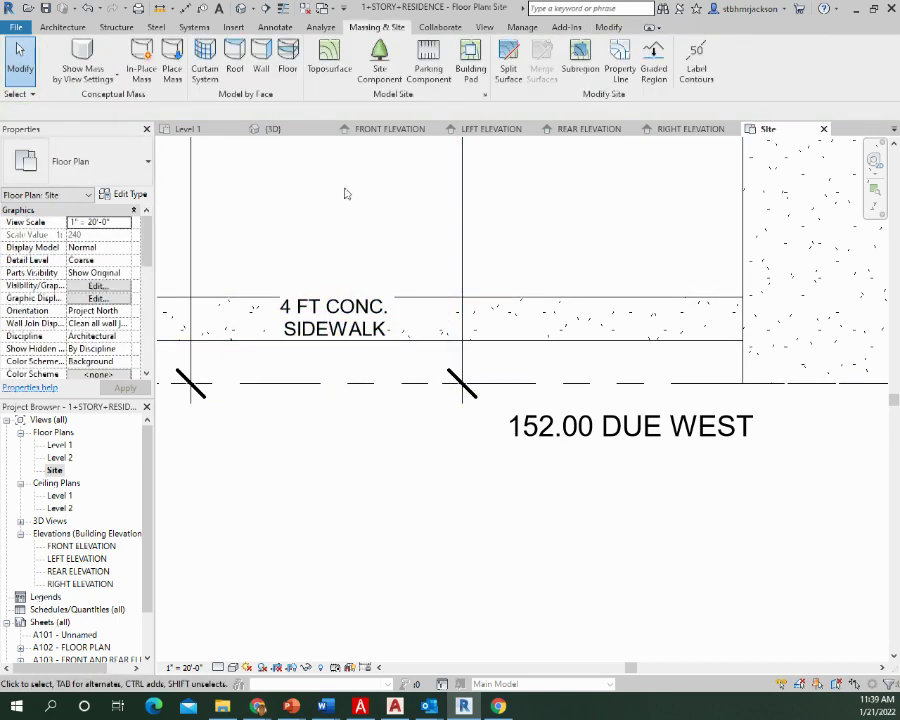
pyautogui.click(366, 342)
# Fit the 4 FT CONC. SIDEWALK note on one line and lower it into the sidewalk band above 152.00 DUE WEST
pyautogui.moveTo(447, 319); pyautogui.dragTo(676, 331)
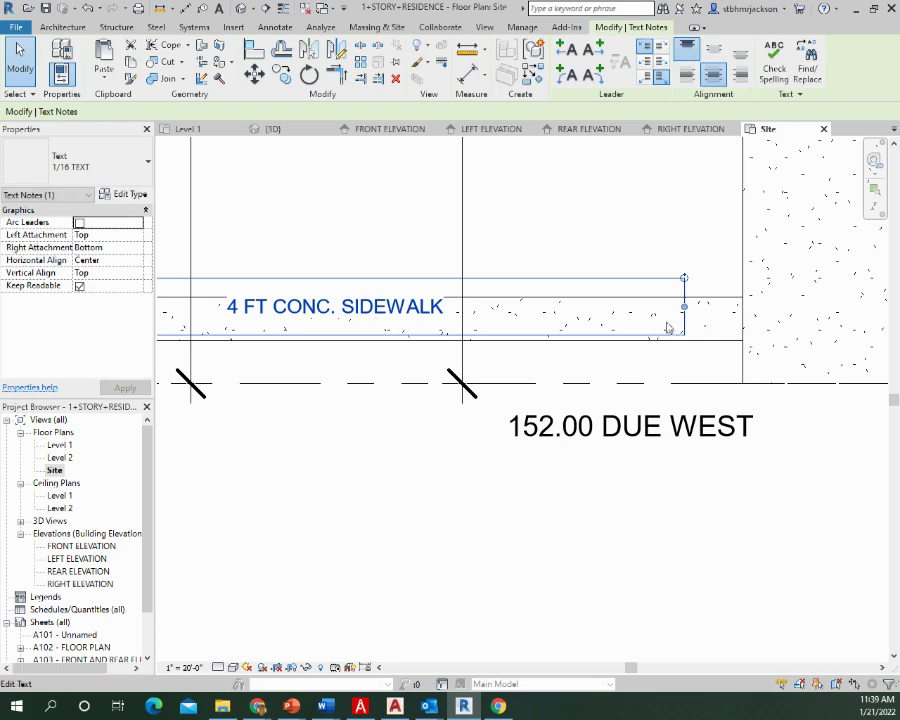
pyautogui.moveTo(684, 314); pyautogui.dragTo(486, 313)
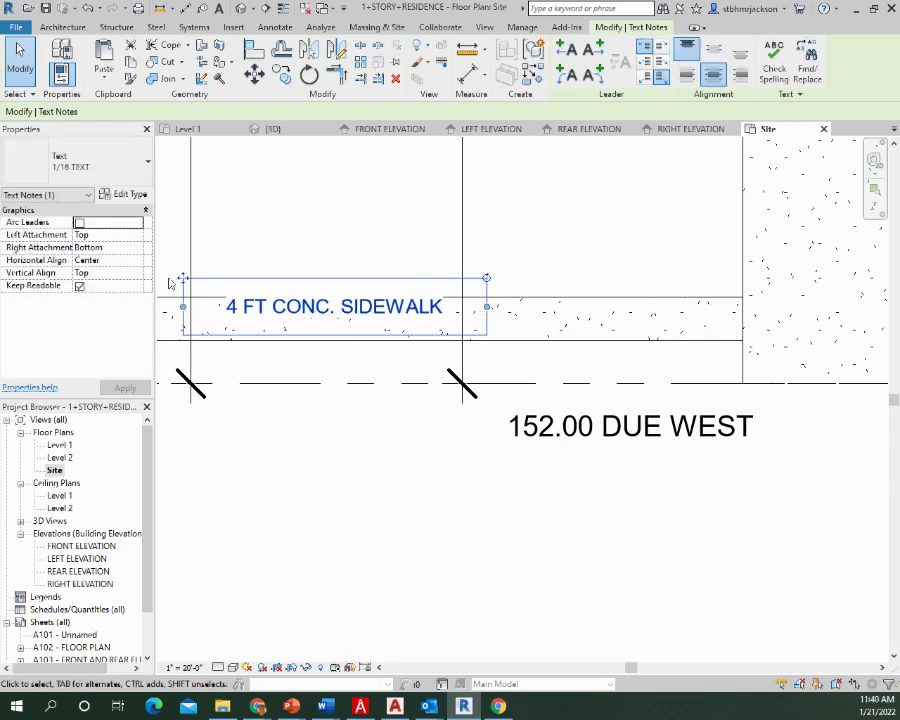
pyautogui.moveTo(182, 279); pyautogui.dragTo(183, 291)
pyautogui.click(320, 266)
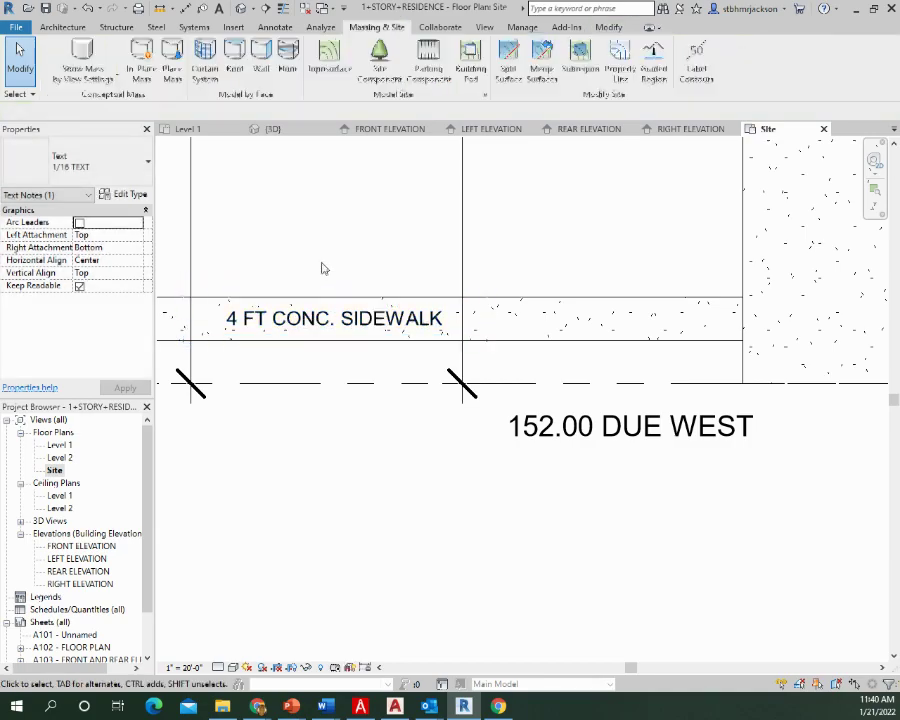
pyautogui.scroll(-5, 336, 258)
pyautogui.moveTo(347, 260); pyautogui.dragTo(405, 465, button='middle')
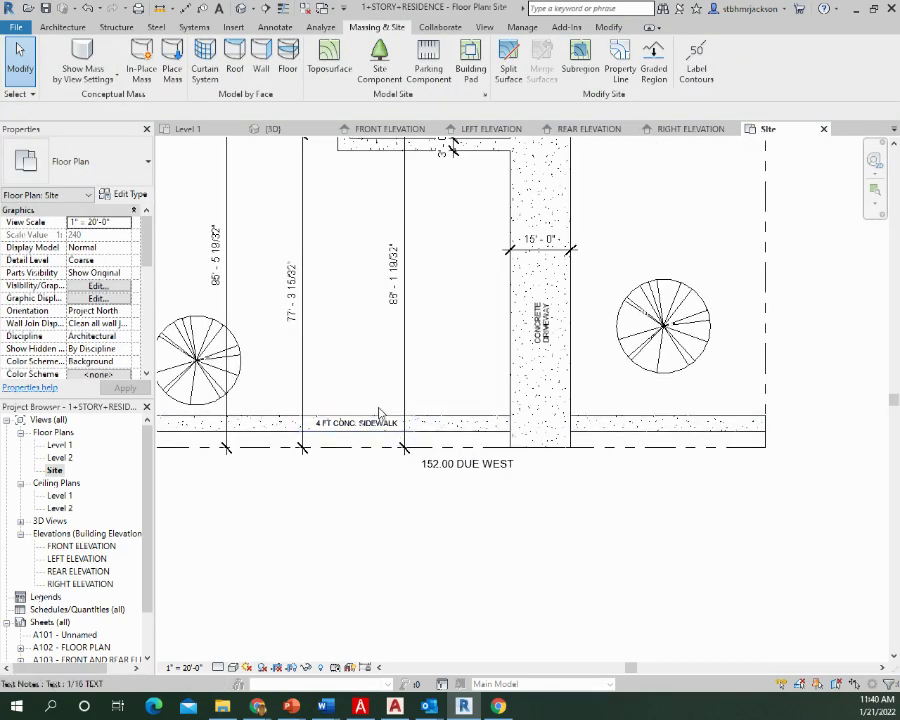
pyautogui.scroll(4, 383, 468)
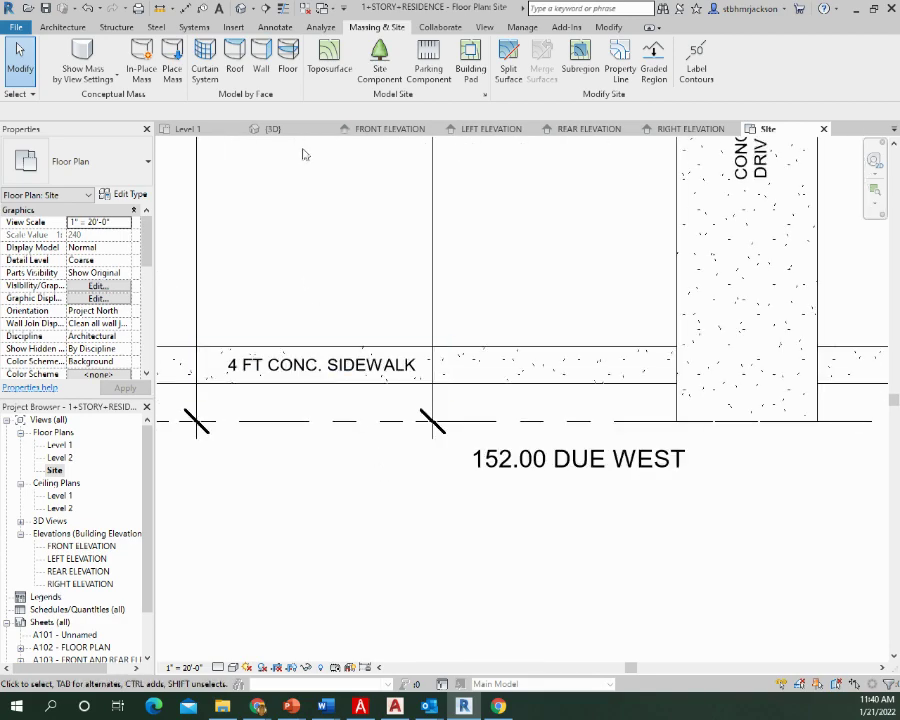
# Copy the 4 FT CONC. SIDEWALK note onto the strip right of the driveway
pyautogui.click(317, 379)
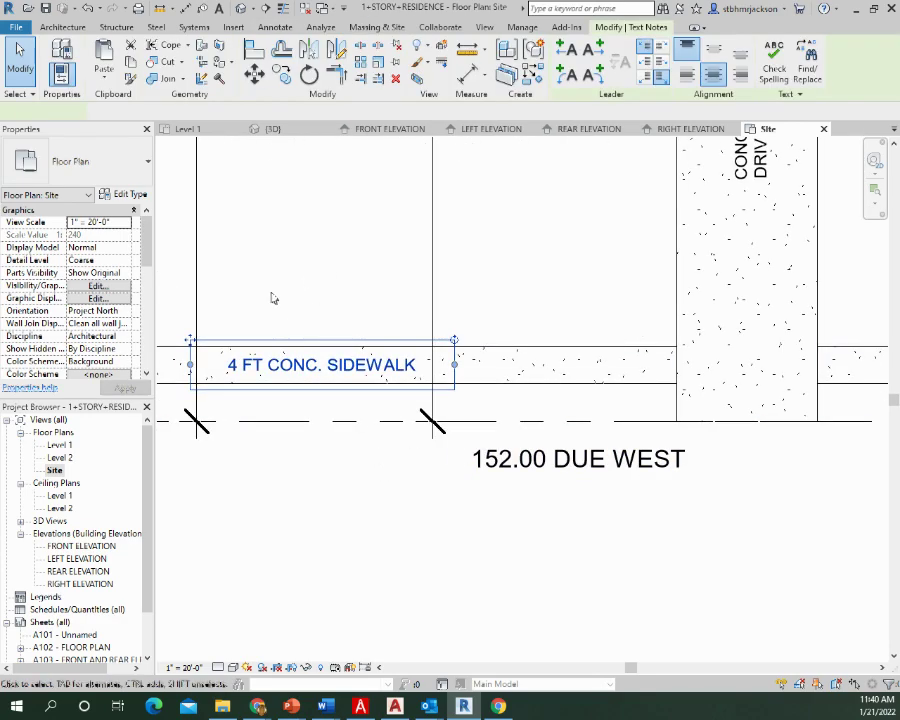
pyautogui.click(281, 75)
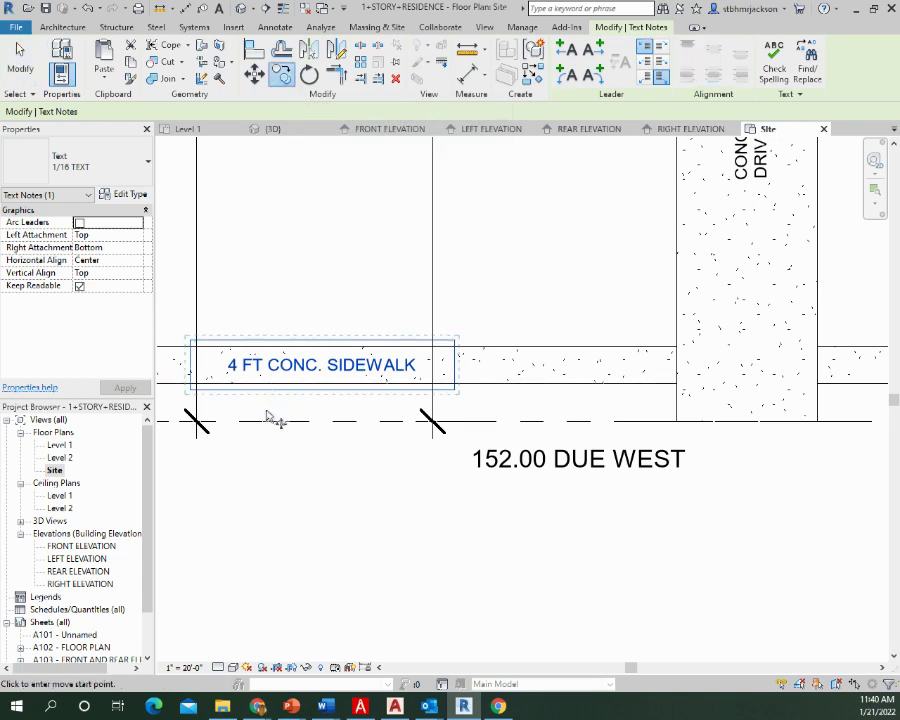
pyautogui.click(228, 372)
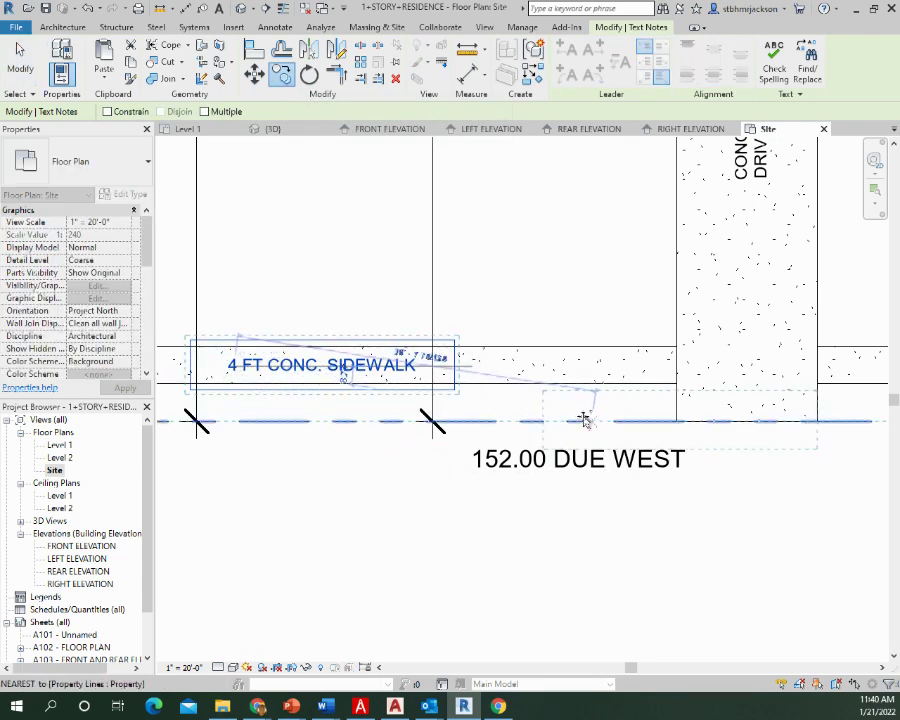
pyautogui.click(528, 403)
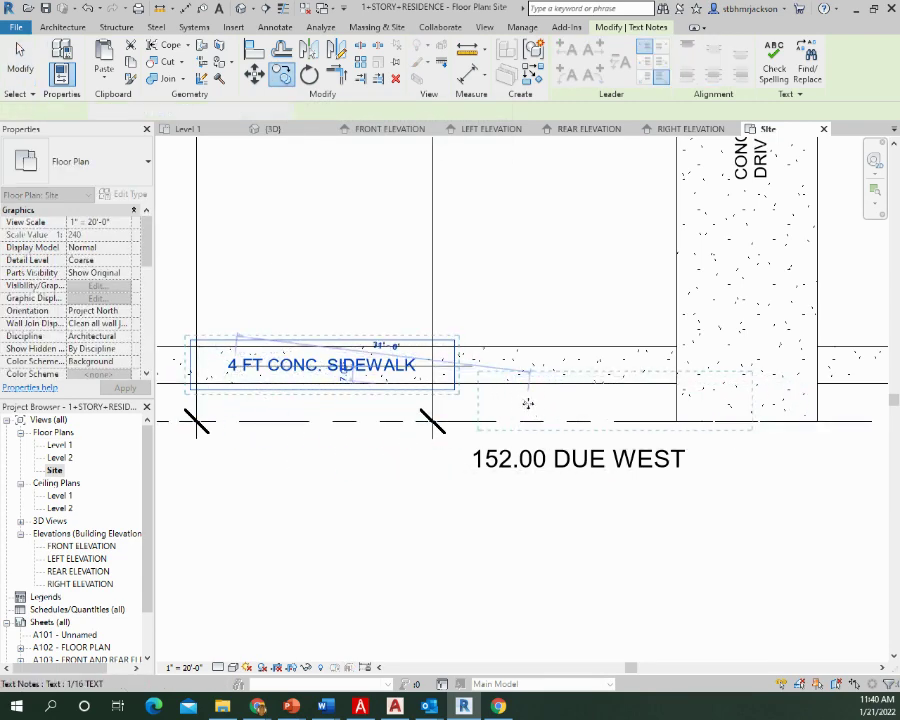
pyautogui.moveTo(590, 412)
pyautogui.mouseDown(button='middle')
pyautogui.moveTo(248, 403)
pyautogui.moveTo(343, 399)
pyautogui.mouseUp(button='middle')
pyautogui.keyDown('ctrl'); pyautogui.moveTo(241, 377); pyautogui.dragTo(583, 374); pyautogui.keyUp('ctrl')
pyautogui.moveTo(683, 446); pyautogui.dragTo(510, 473, button='middle')
pyautogui.scroll(5, 444, 430)
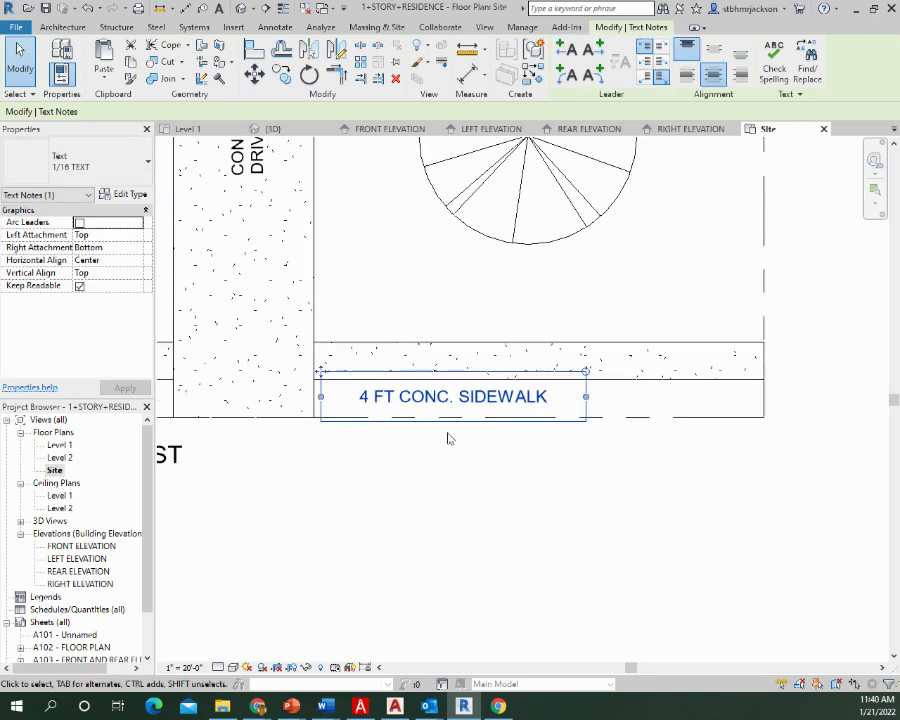
# Change the copied note's text to 4 FT TREELAWN
pyautogui.click(438, 396)
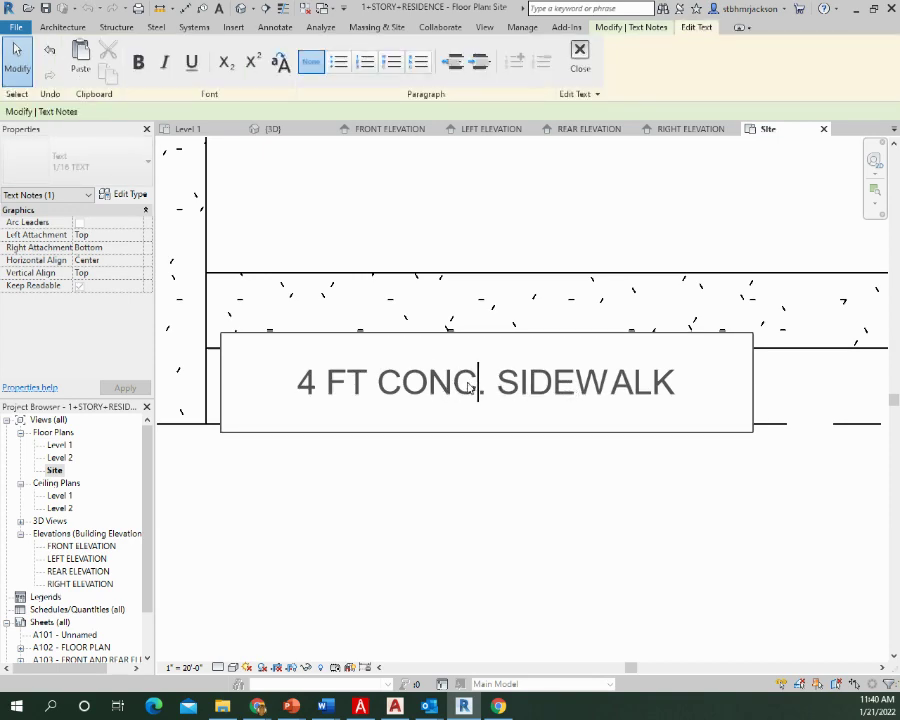
pyautogui.moveTo(470, 388); pyautogui.dragTo(388, 388)
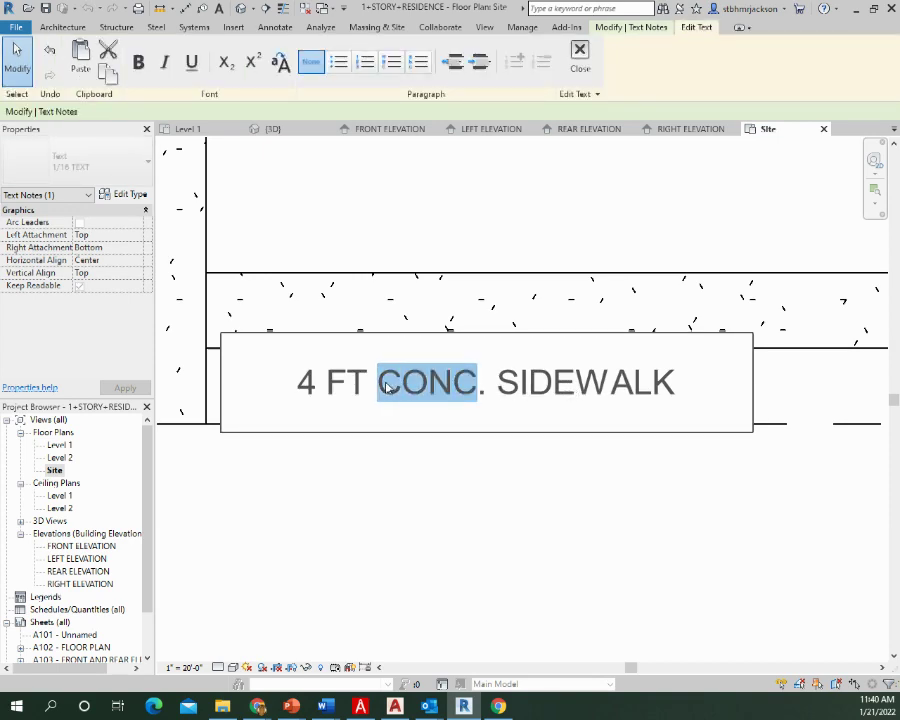
pyautogui.moveTo(680, 385); pyautogui.dragTo(391, 385)
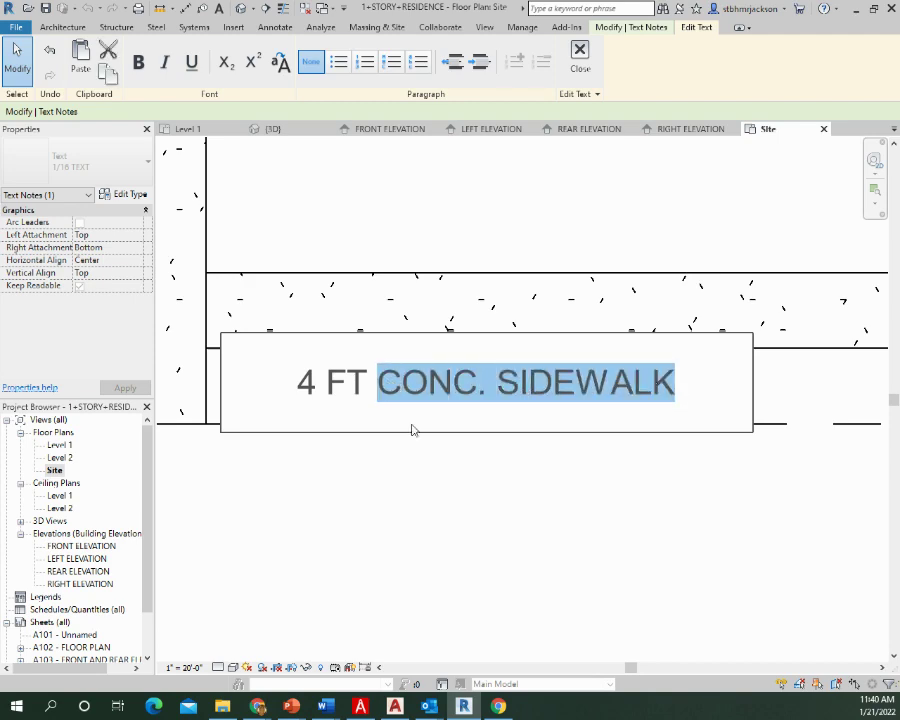
pyautogui.write('TREEW')
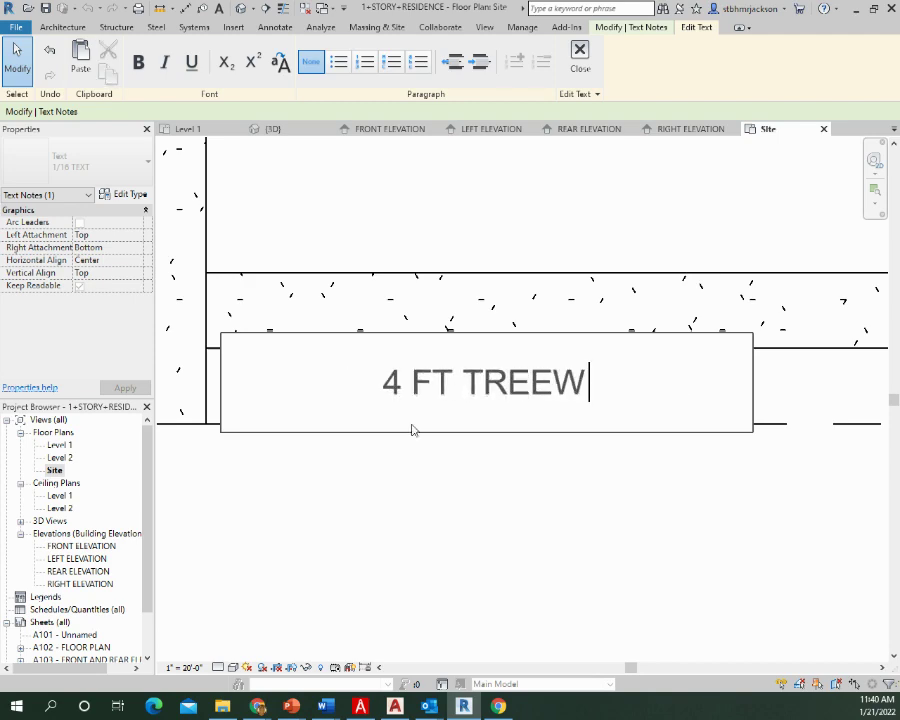
pyautogui.press('BackSpace')
pyautogui.write('LAWN')
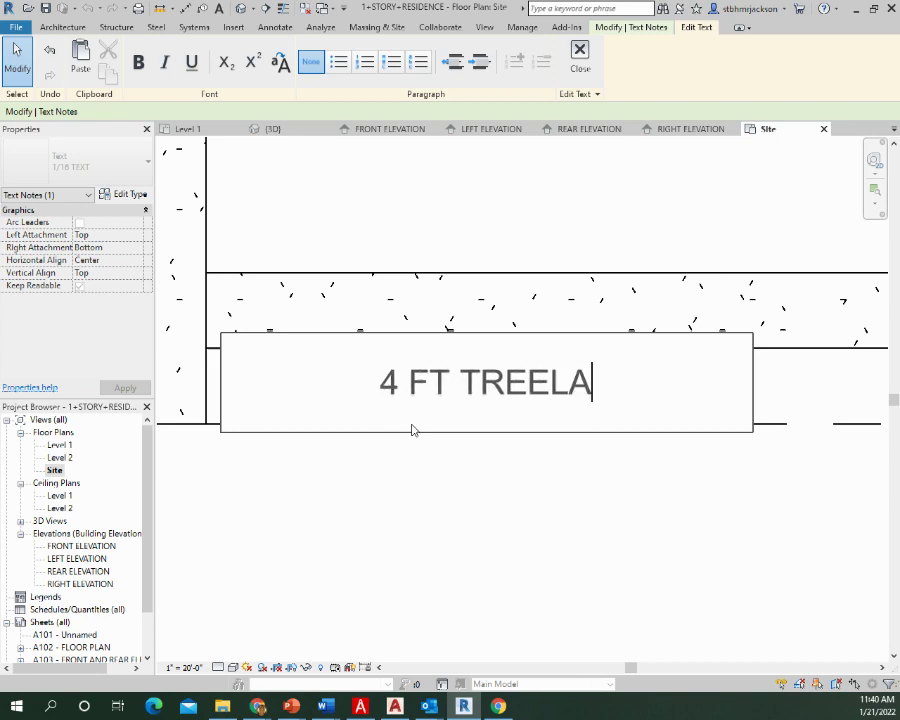
pyautogui.click(445, 515)
pyautogui.scroll(-4, 444, 500)
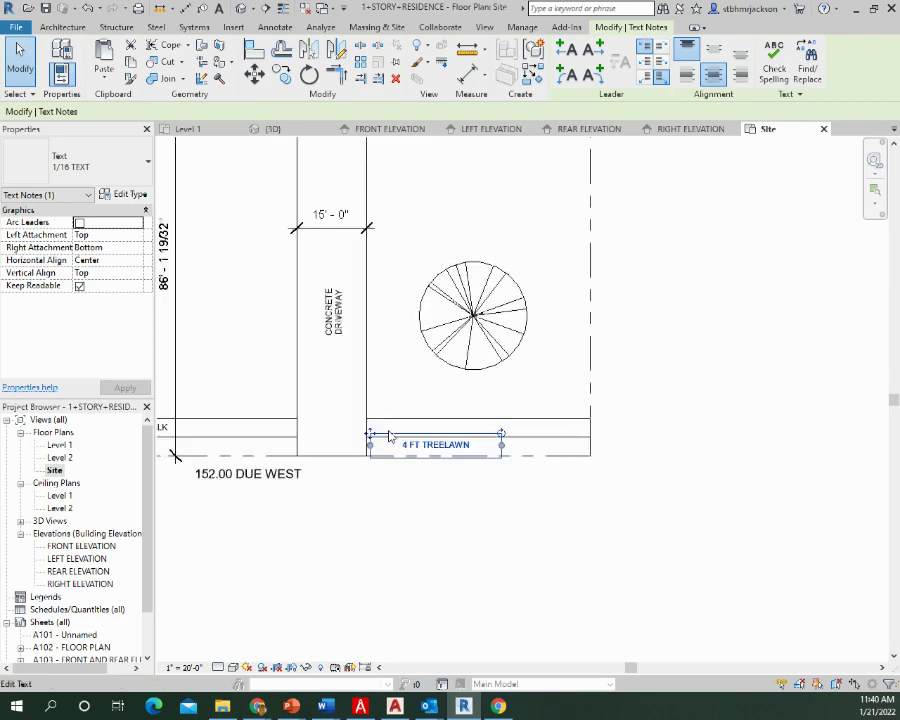
pyautogui.moveTo(294, 366); pyautogui.dragTo(586, 594, button='middle')
# Add a 4'-0" aligned dimension from the driveway edge to the upper concrete edge beside the house
pyautogui.moveTo(526, 336)
pyautogui.mouseDown(button='middle')
pyautogui.moveTo(515, 597)
pyautogui.moveTo(458, 659)
pyautogui.mouseUp(button='middle')
pyautogui.moveTo(526, 426); pyautogui.dragTo(451, 428, button='middle')
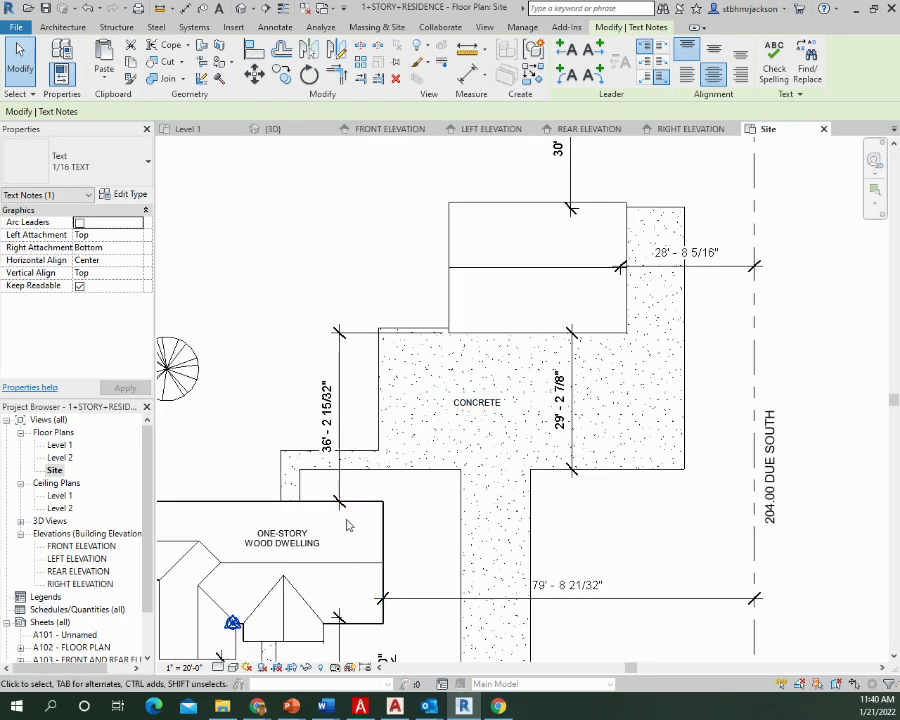
pyautogui.scroll(1, 351, 461)
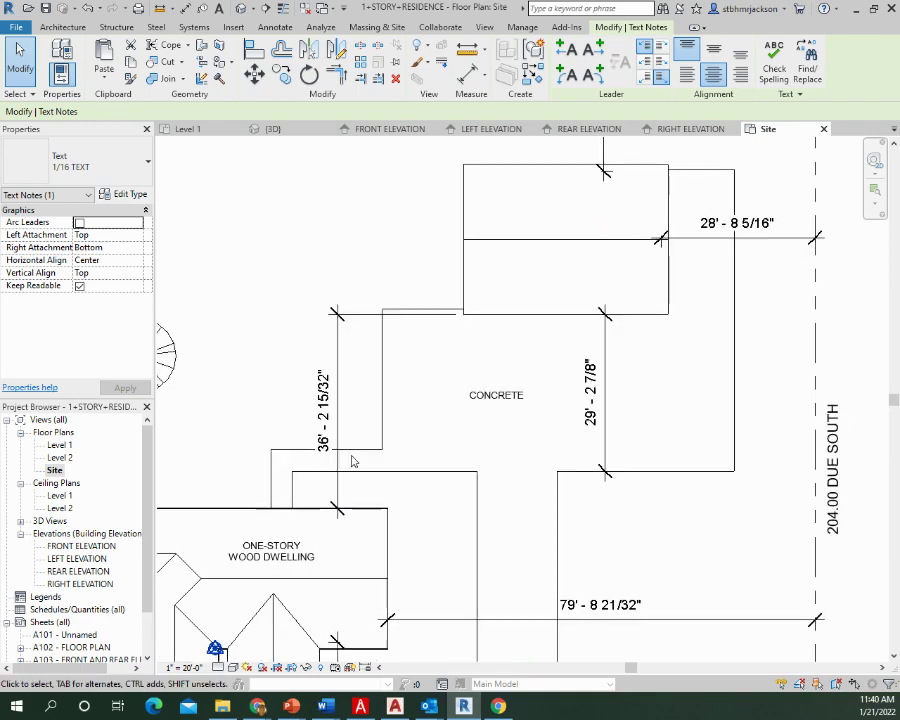
pyautogui.scroll(2, 353, 460)
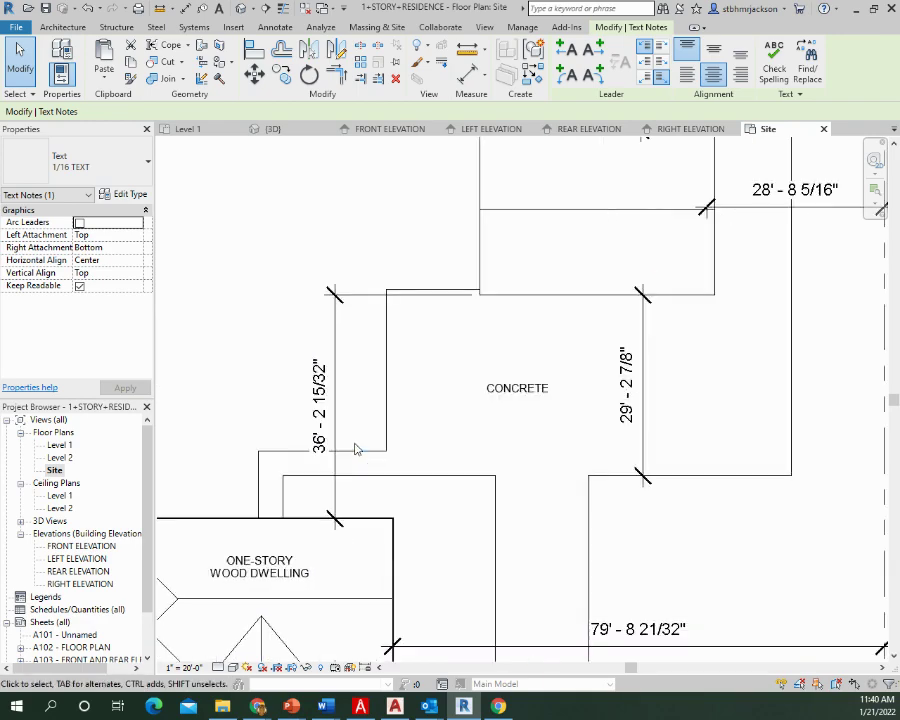
pyautogui.click(186, 9)
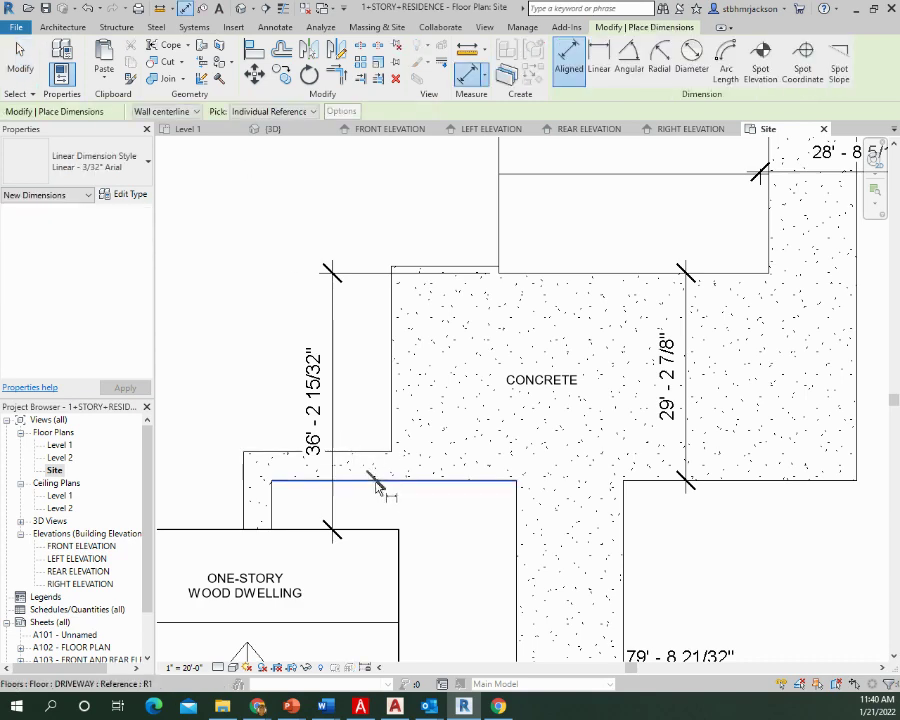
pyautogui.click(376, 484)
pyautogui.click(374, 455)
pyautogui.click(367, 468)
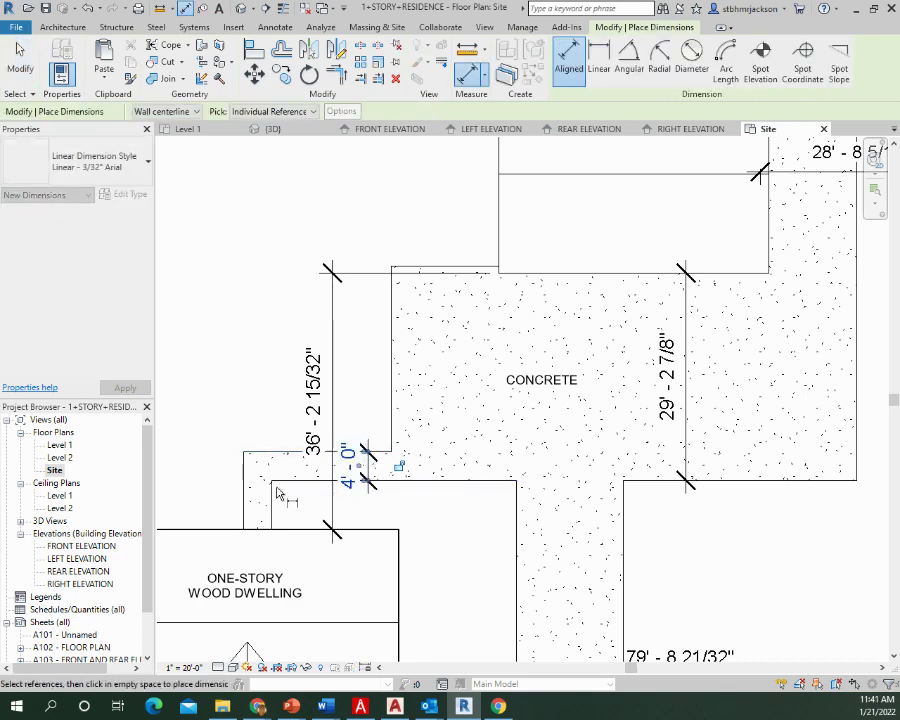
pyautogui.moveTo(518, 297); pyautogui.dragTo(352, 514, button='middle')
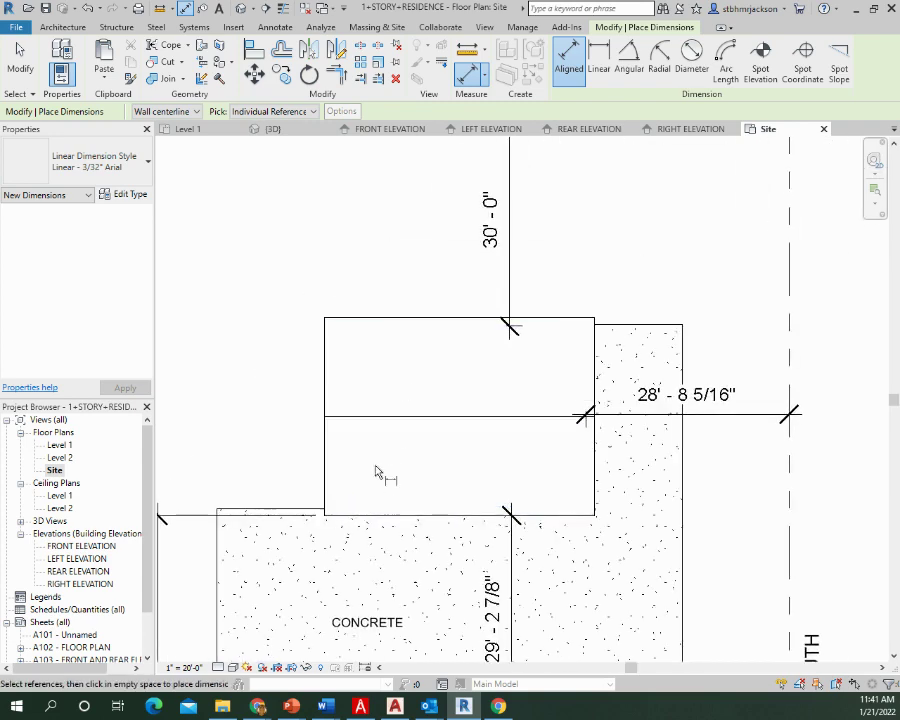
pyautogui.scroll(-3, 338, 472)
pyautogui.moveTo(346, 468); pyautogui.dragTo(460, 300, button='middle')
pyautogui.press('Escape')
pyautogui.press('Escape')
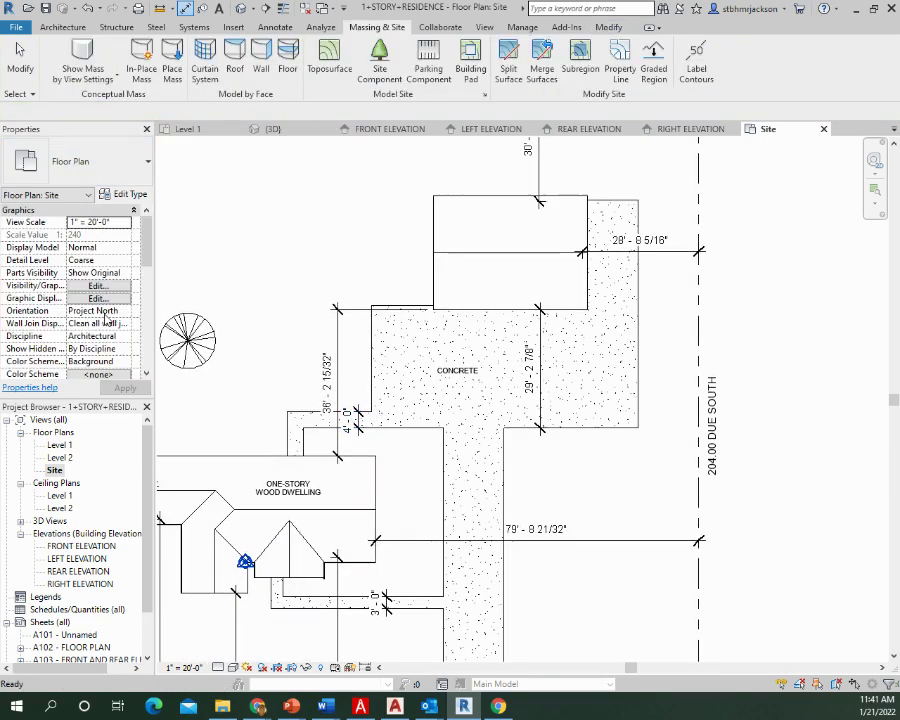
# Copy the ONE-STORY WOOD DWELLING note onto the upper rectangle
pyautogui.click(250, 443)
pyautogui.click(283, 80)
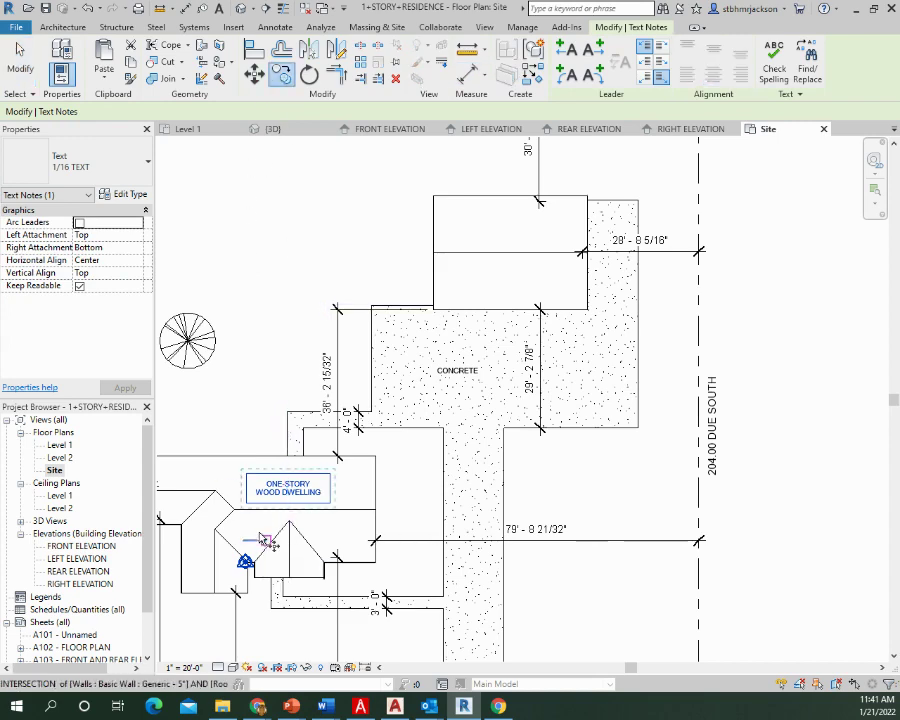
pyautogui.click(253, 503)
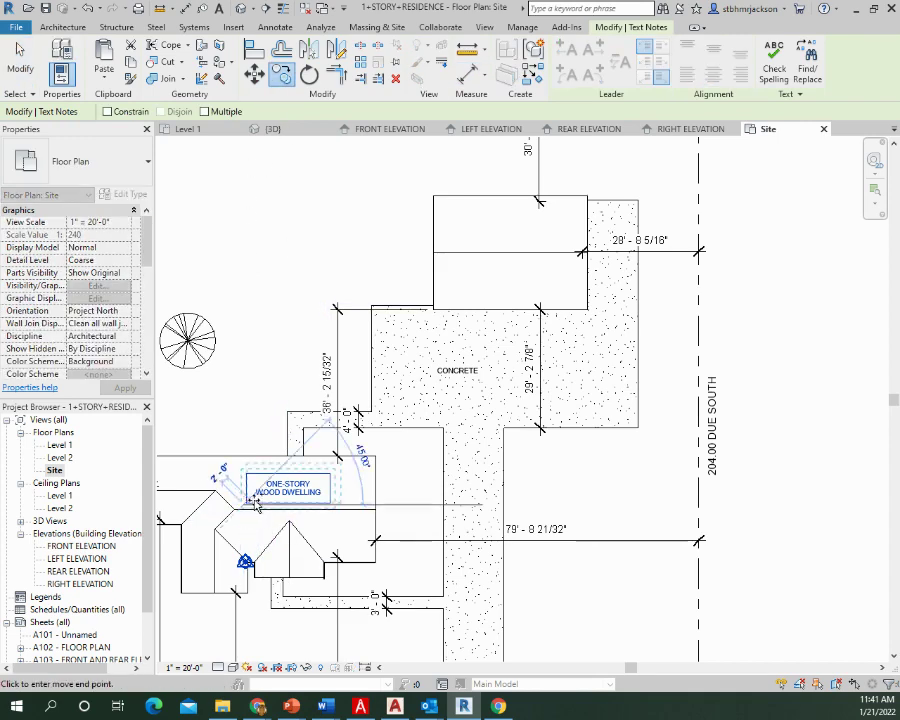
pyautogui.click(516, 244)
pyautogui.scroll(5, 520, 245)
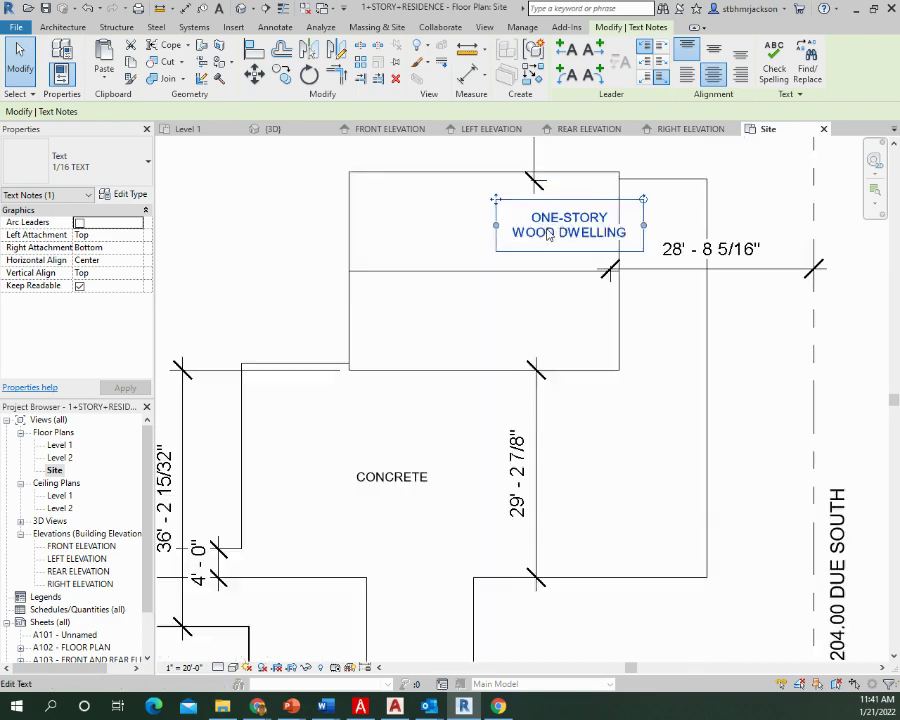
pyautogui.moveTo(460, 170); pyautogui.dragTo(338, 206)
# Replace DWELLING with GARAGE in the copied note
pyautogui.doubleClick(481, 238)
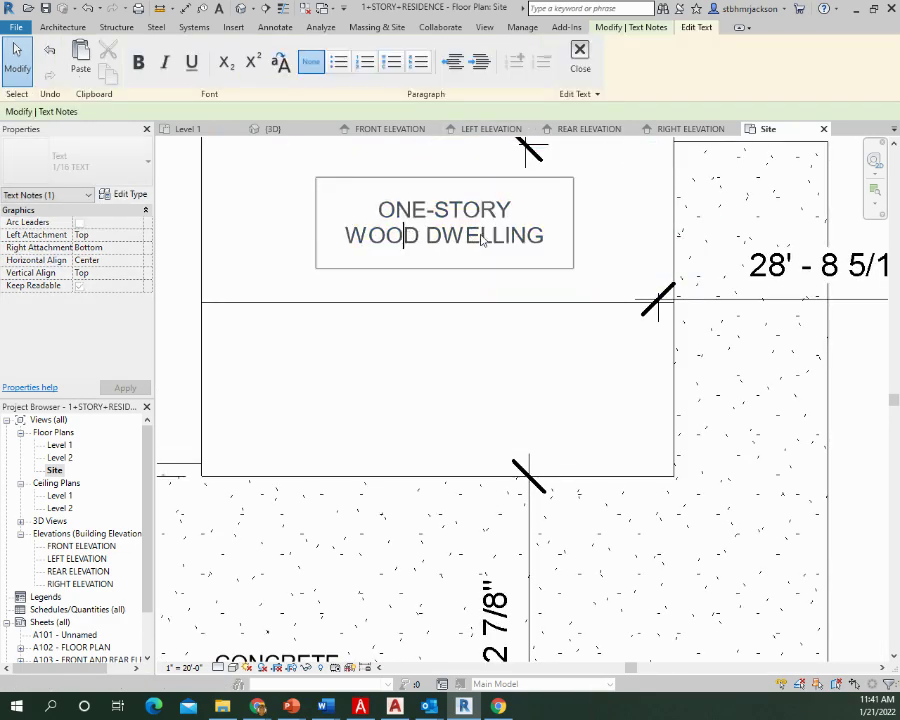
pyautogui.moveTo(546, 240); pyautogui.dragTo(318, 206)
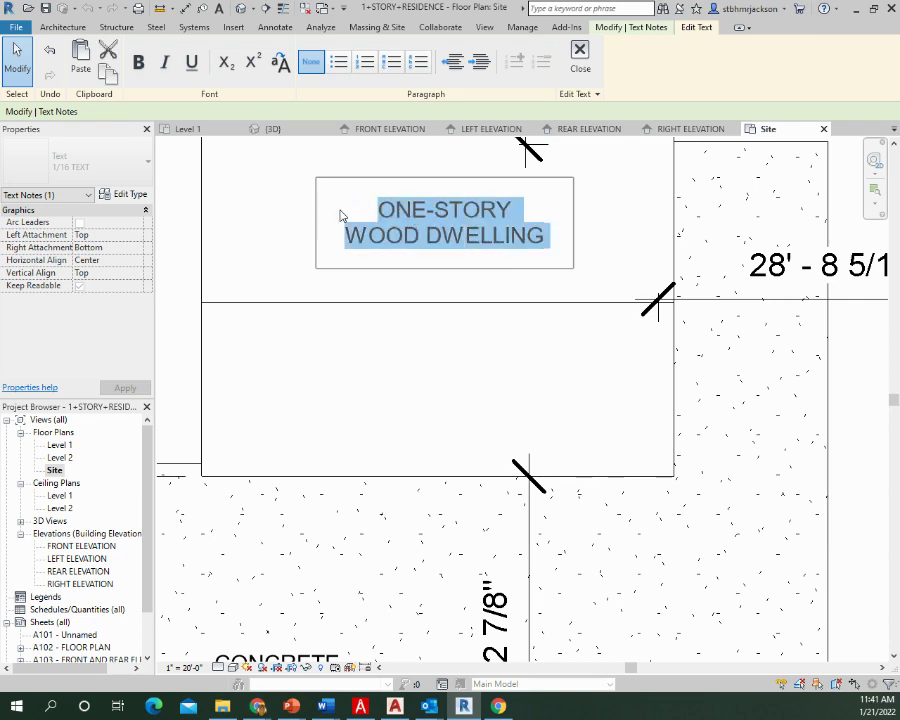
pyautogui.click(445, 238)
pyautogui.moveTo(545, 238); pyautogui.dragTo(416, 235)
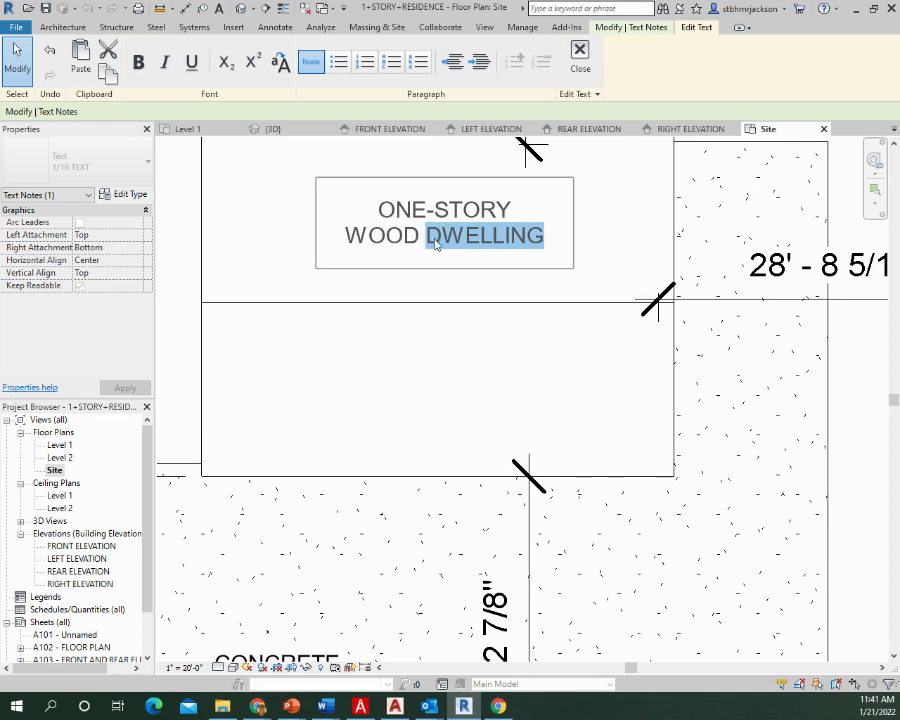
pyautogui.write('GARAGE')
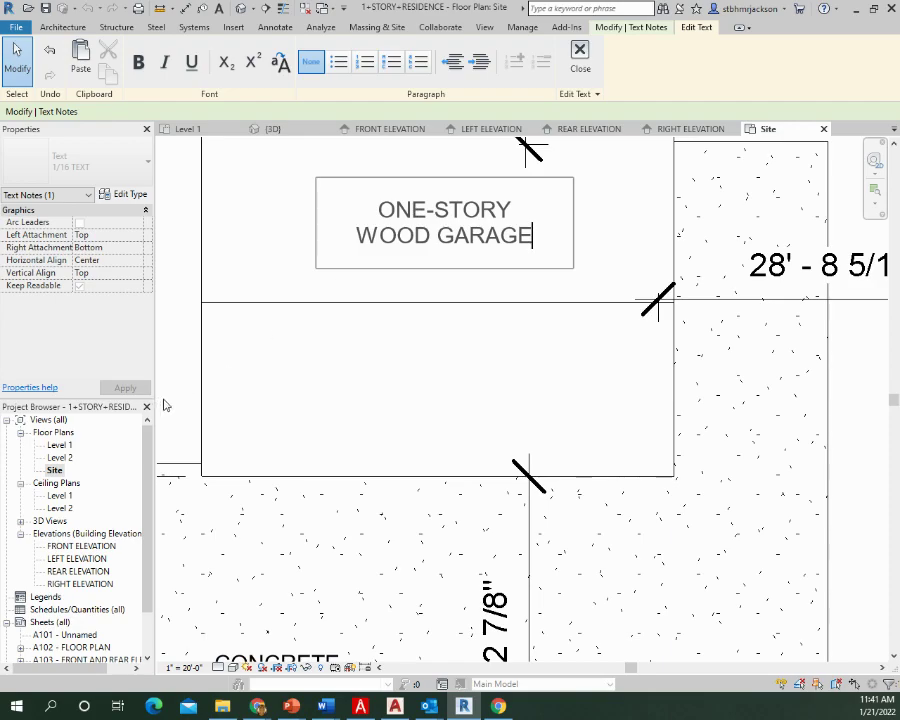
pyautogui.click(312, 331)
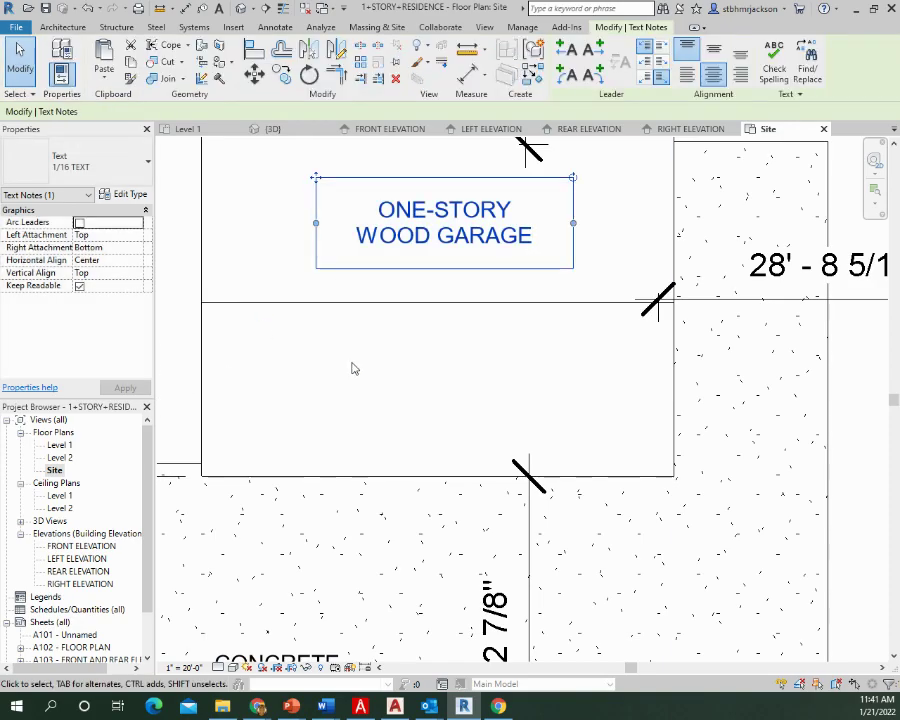
# Zoom out and pan to show the whole labelled property, then deselect the garage note
pyautogui.scroll(-5, 350, 366)
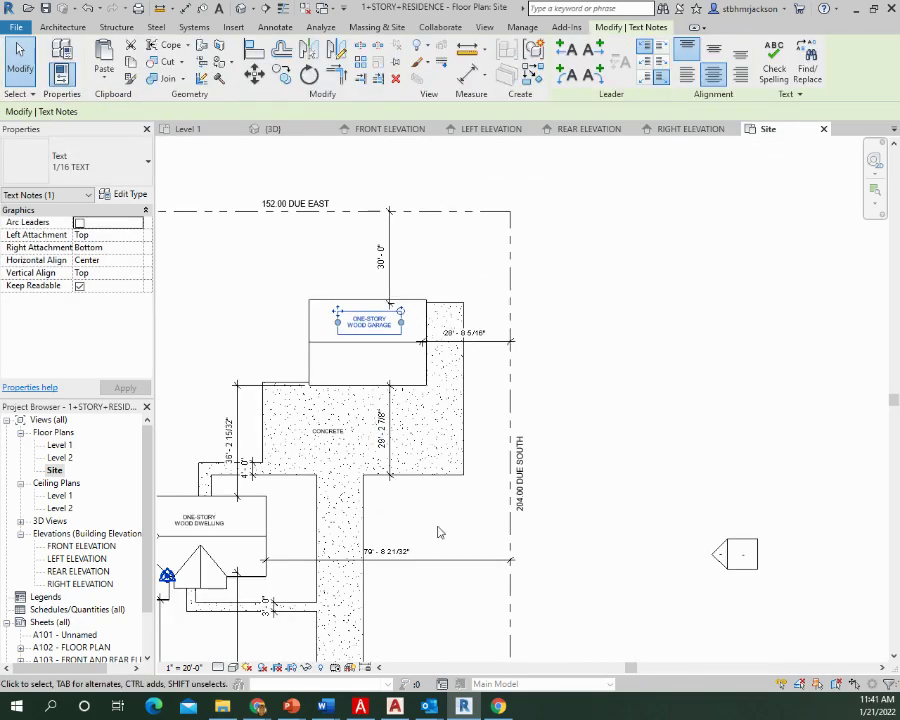
pyautogui.scroll(2, 639, 295)
pyautogui.moveTo(639, 295); pyautogui.dragTo(633, 329, button='middle')
pyautogui.scroll(-2, 575, 380)
pyautogui.moveTo(575, 380); pyautogui.dragTo(518, 450, button='middle')
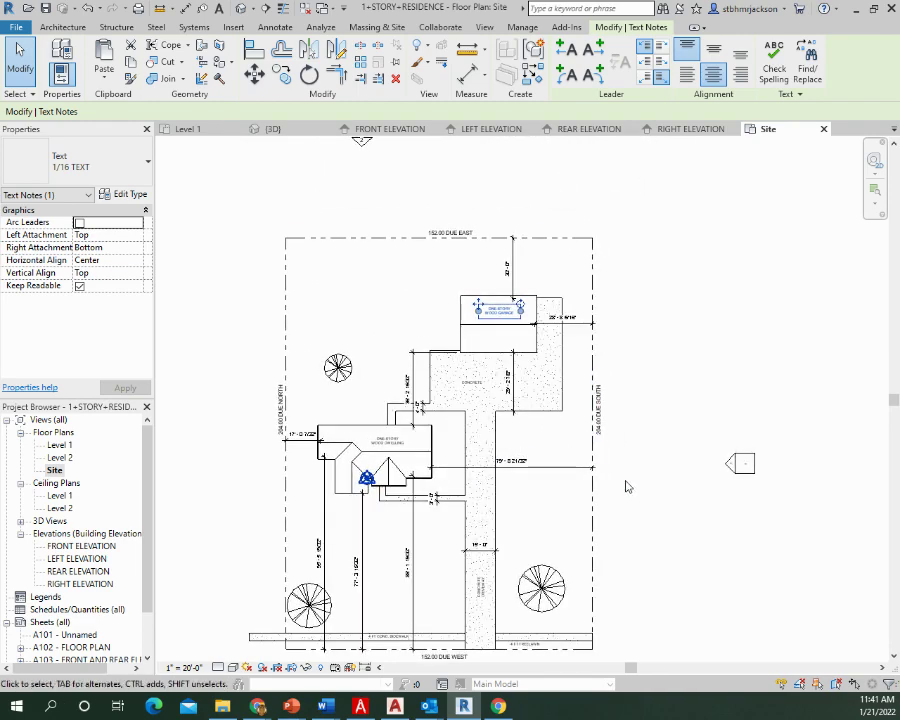
pyautogui.click(675, 471)
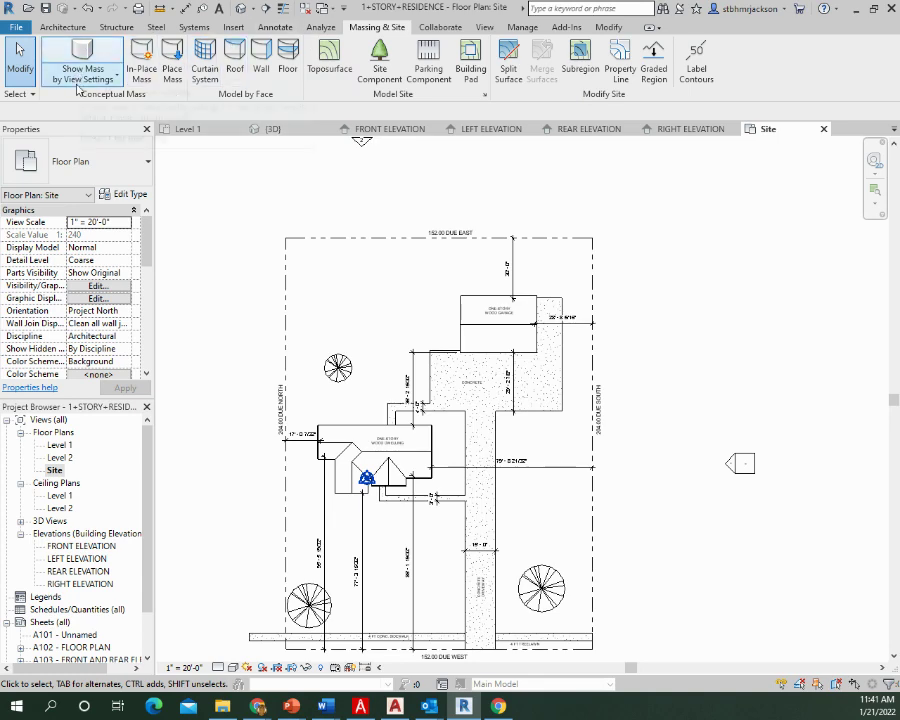
# Try loading North Arrow 1.rfa from the Annotations folder, then dismiss the error and close the browser
pyautogui.click(64, 28)
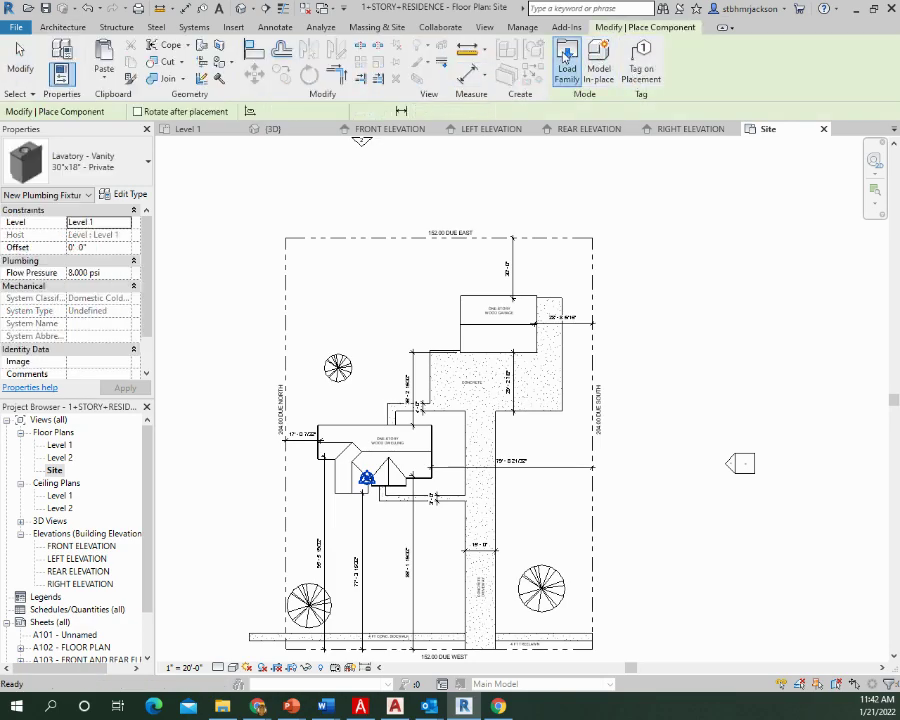
pyautogui.click(566, 62)
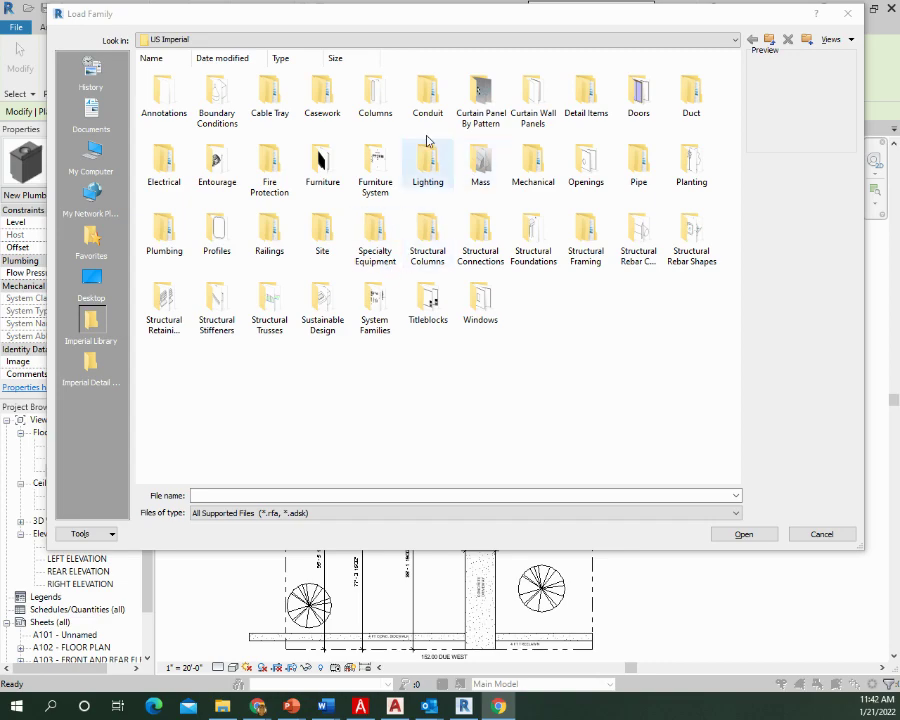
pyautogui.doubleClick(178, 100)
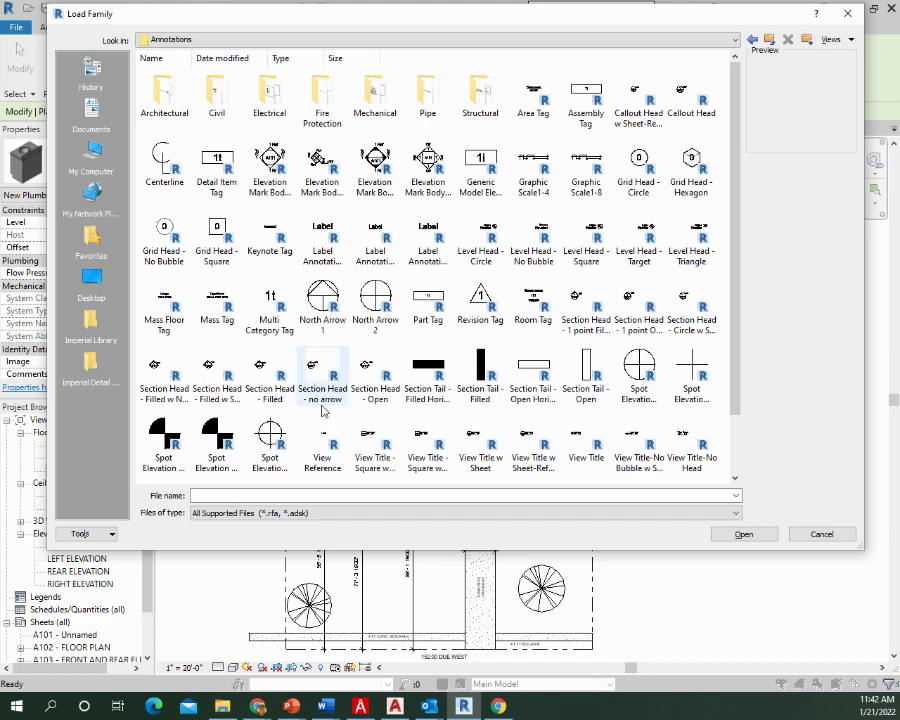
pyautogui.click(322, 302)
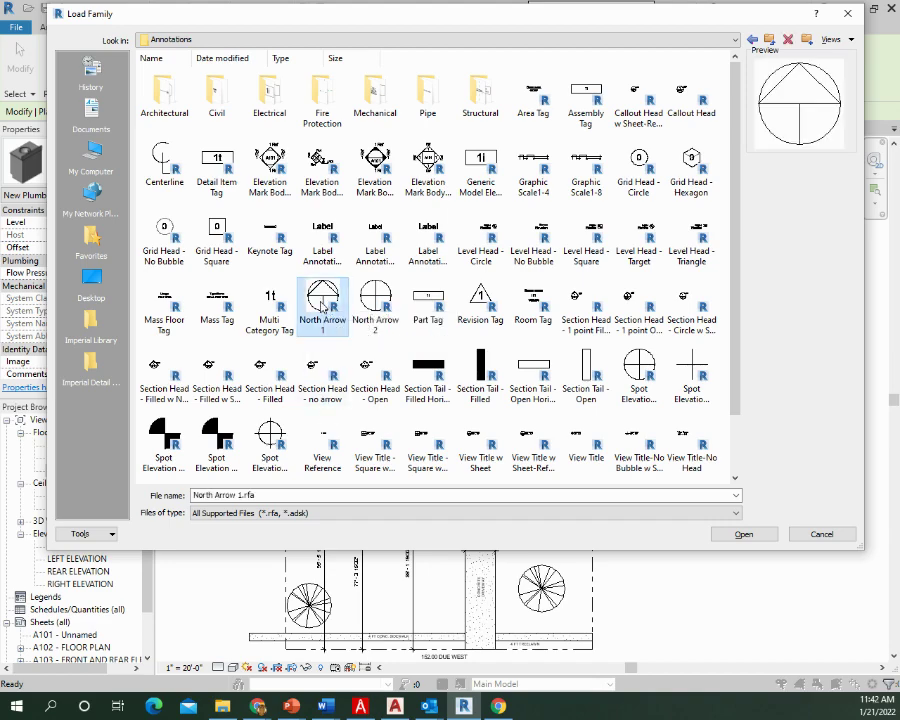
pyautogui.click(741, 534)
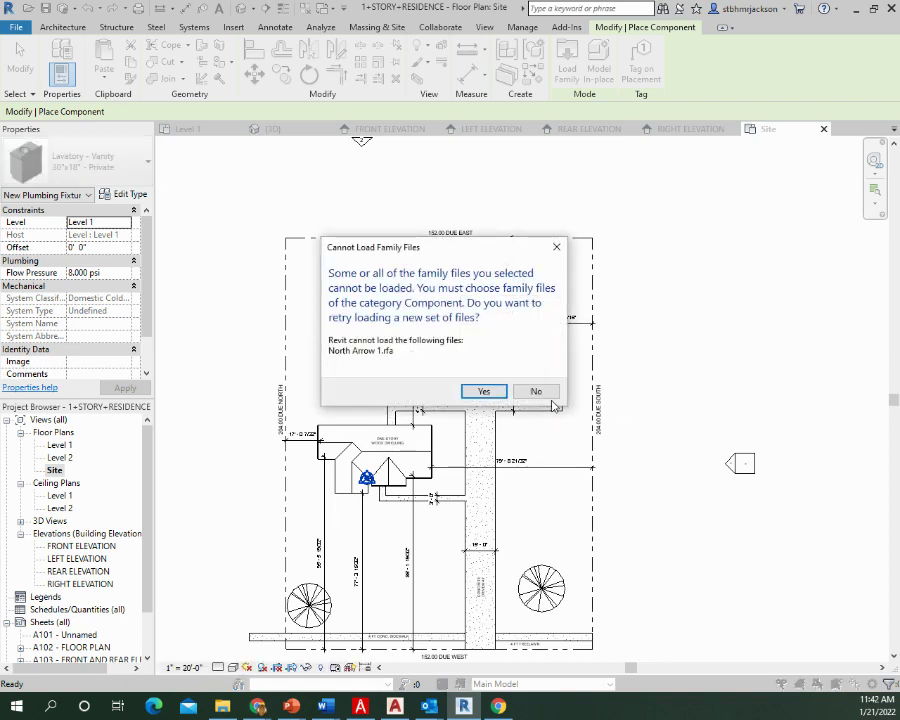
pyautogui.click(483, 392)
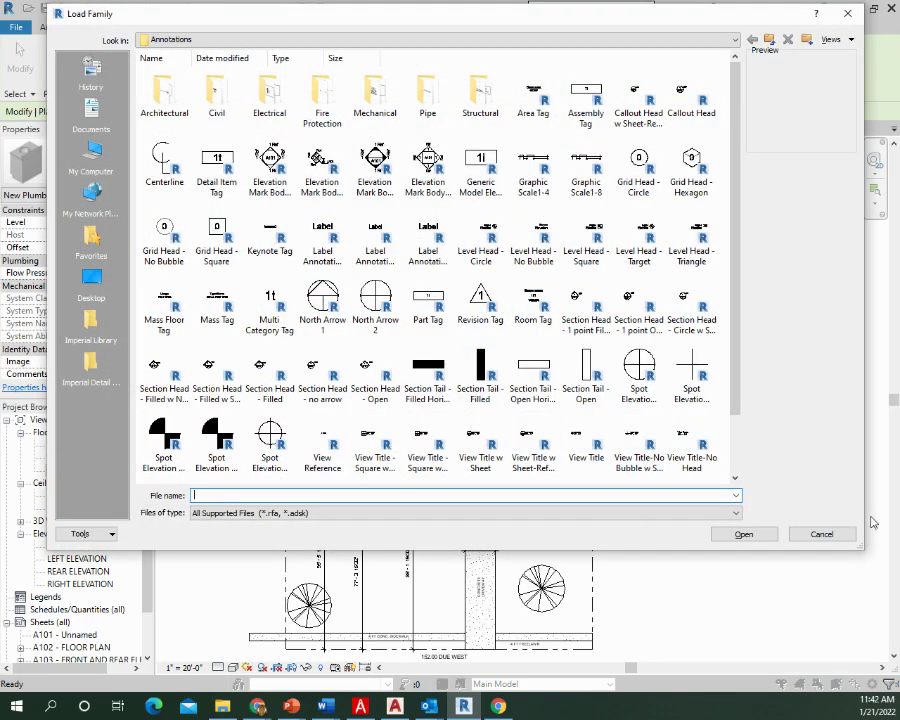
pyautogui.click(822, 535)
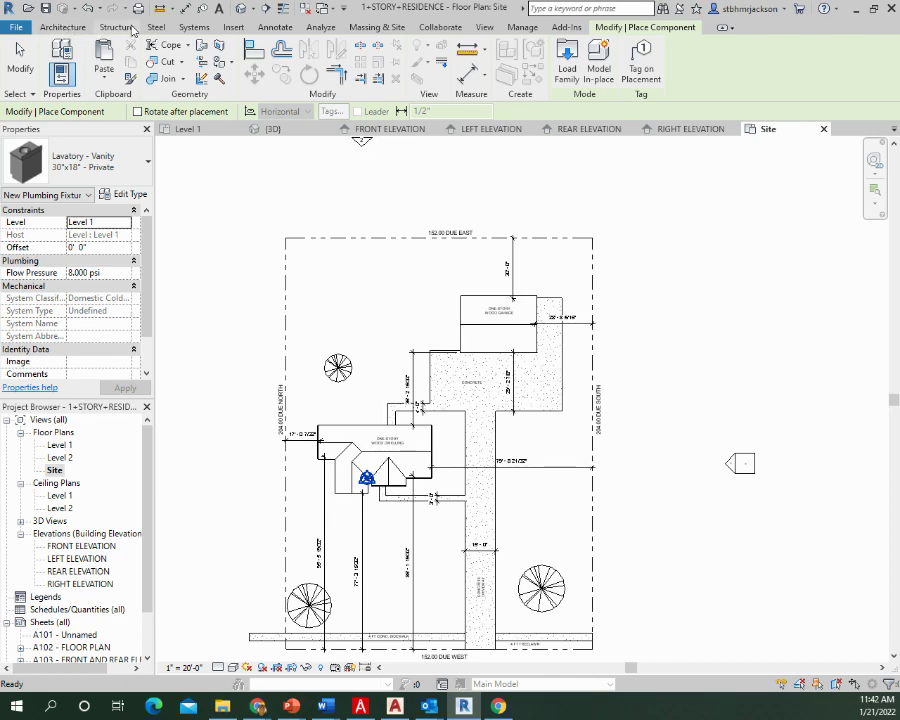
# Cancel a text note, retry loading North Arrow 1 through Place Component, and close the browser unloaded
pyautogui.click(219, 8)
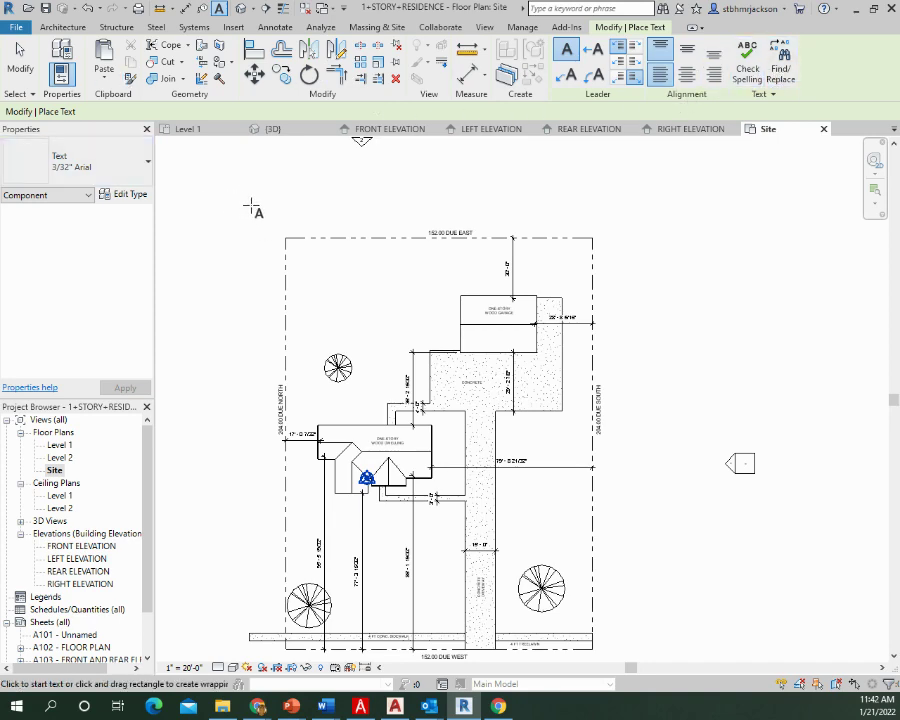
pyautogui.press('Escape')
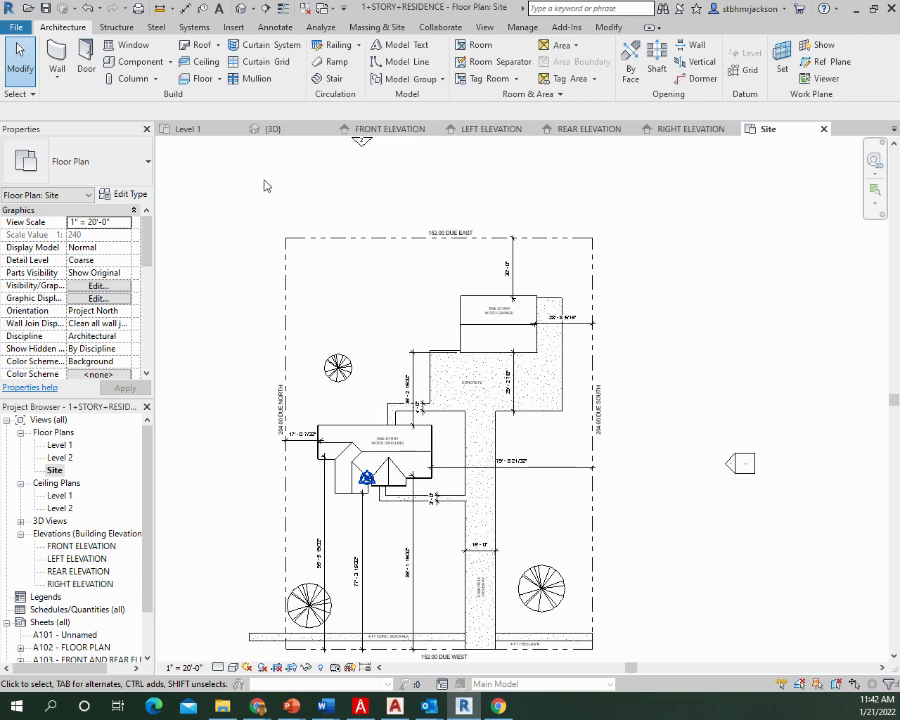
pyautogui.click(171, 63)
pyautogui.click(160, 84)
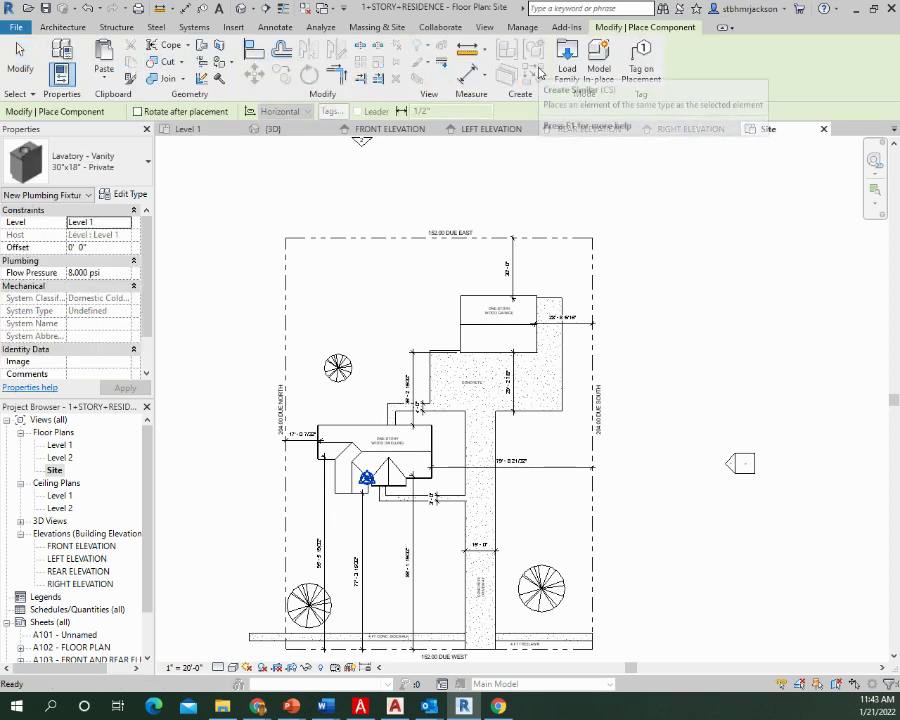
pyautogui.click(567, 70)
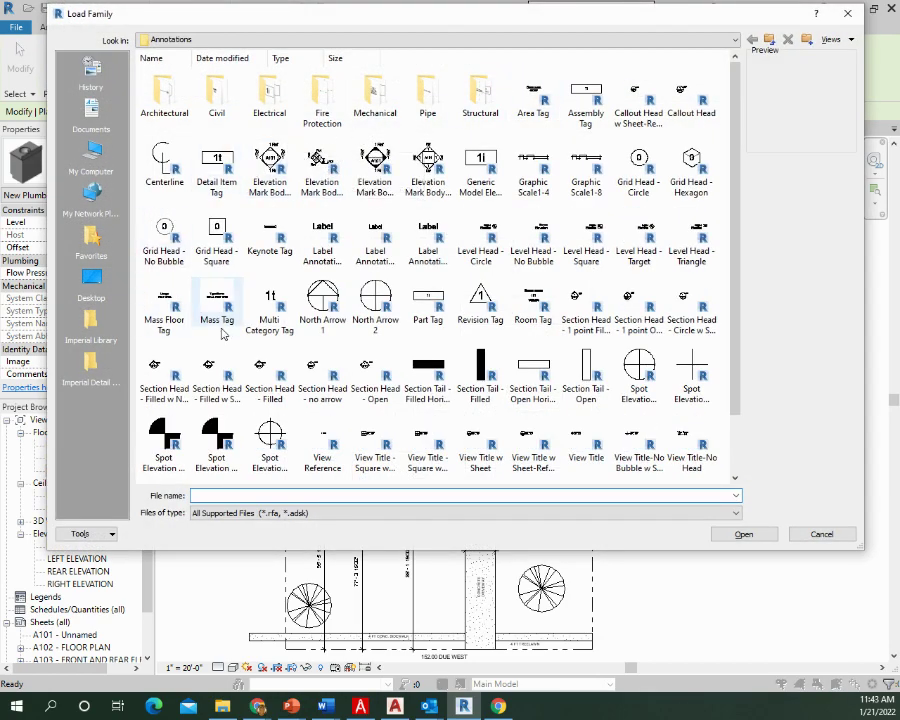
pyautogui.click(322, 300)
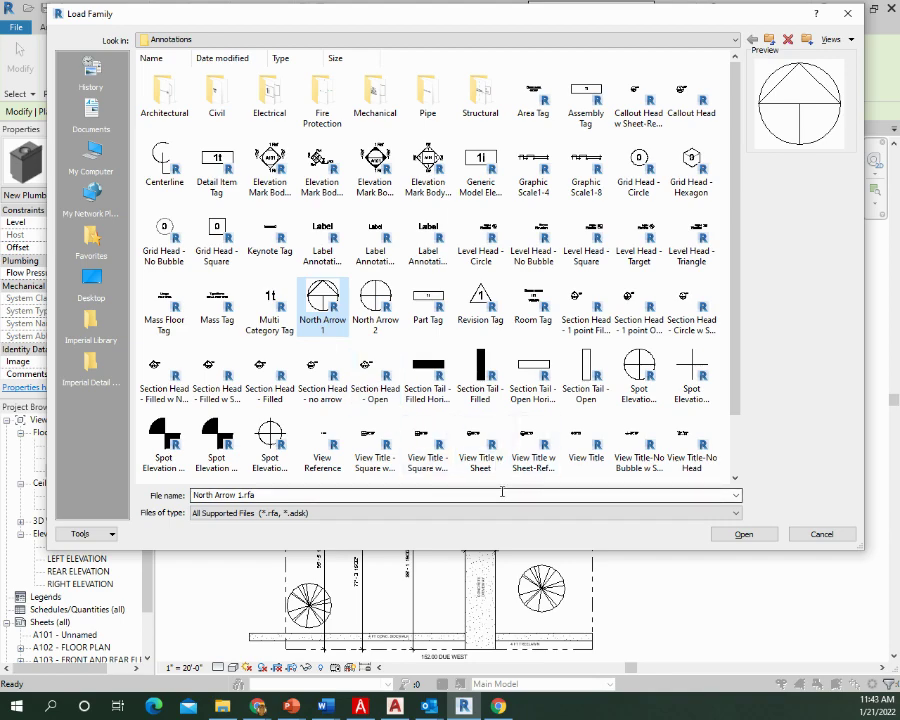
pyautogui.click(743, 534)
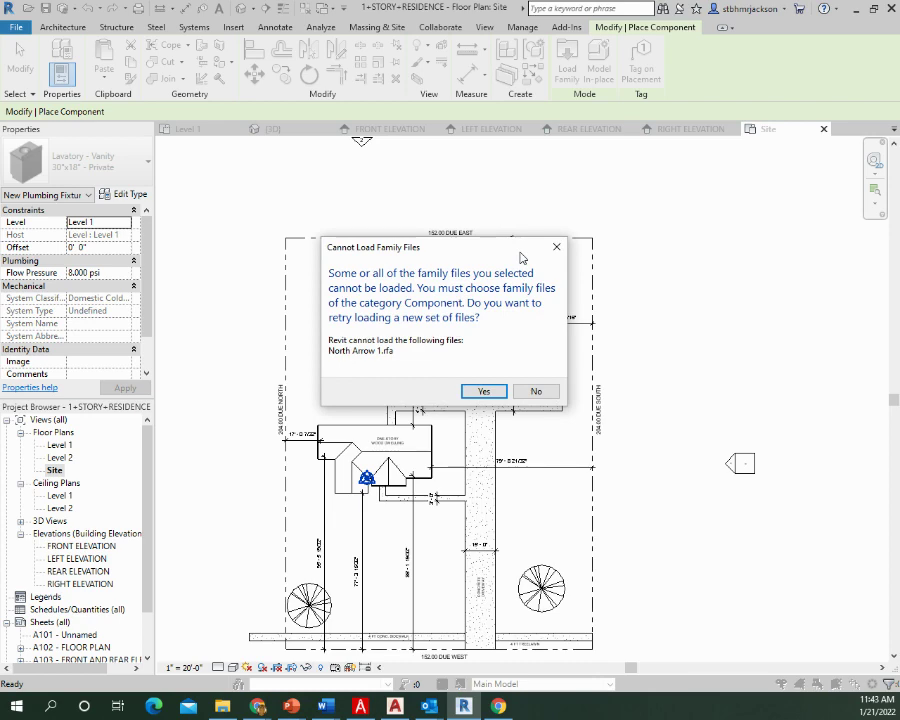
pyautogui.click(483, 391)
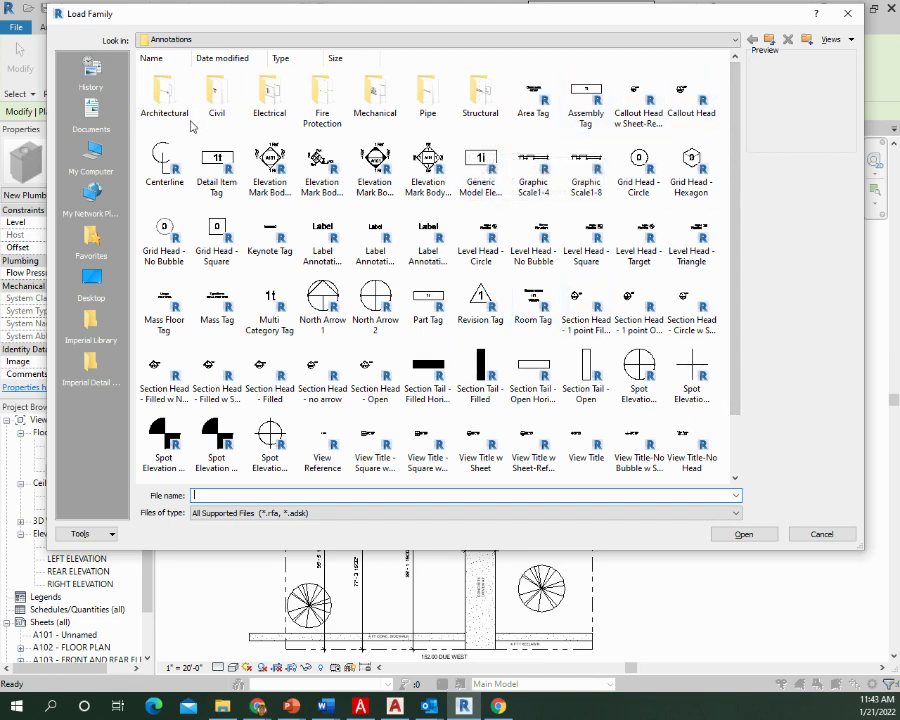
pyautogui.click(847, 13)
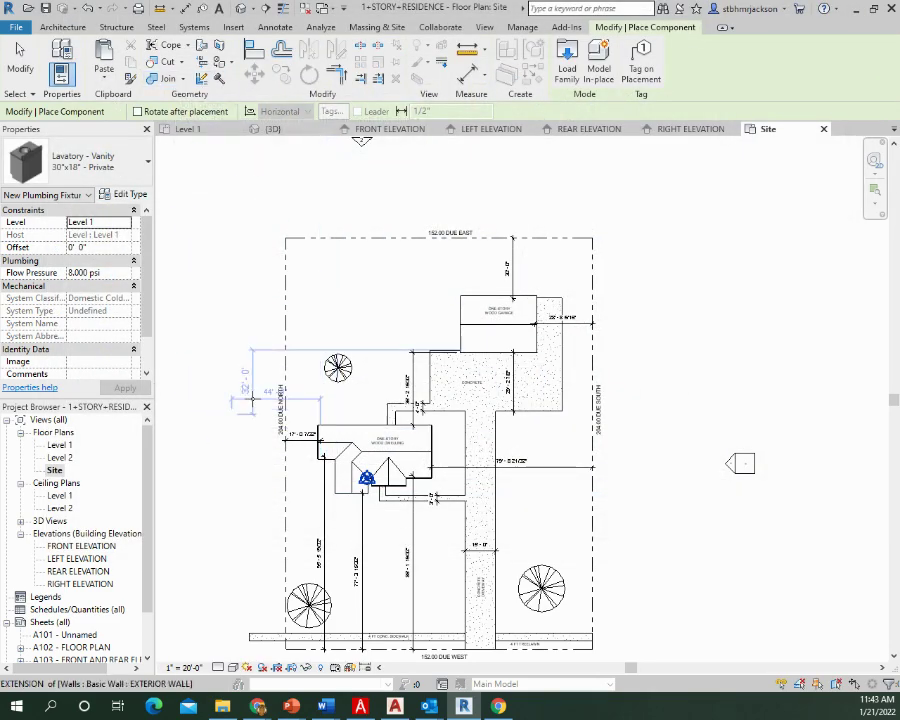
# End the component placement and open sheets A101 and A102 FLOOR PLAN
pyautogui.press('Escape')
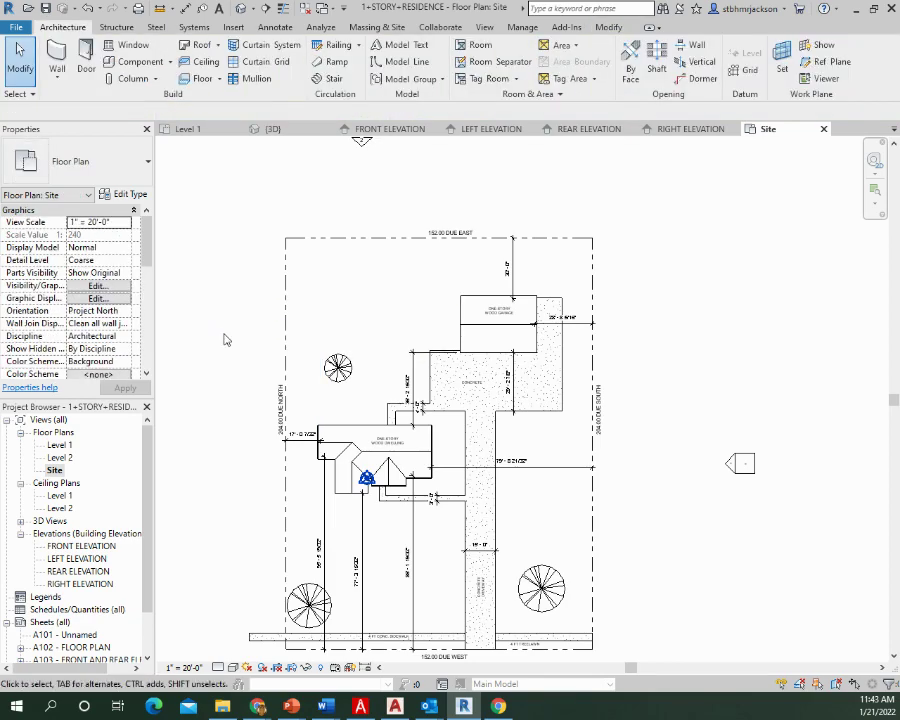
pyautogui.moveTo(225, 385); pyautogui.dragTo(217, 252, button='middle')
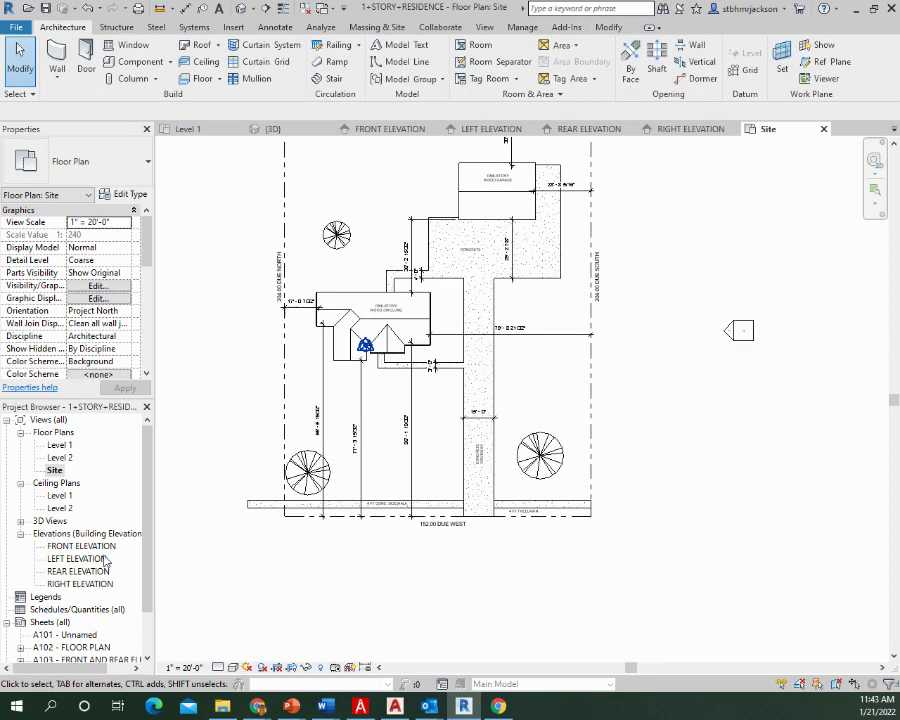
pyautogui.scroll(-2, 148, 578)
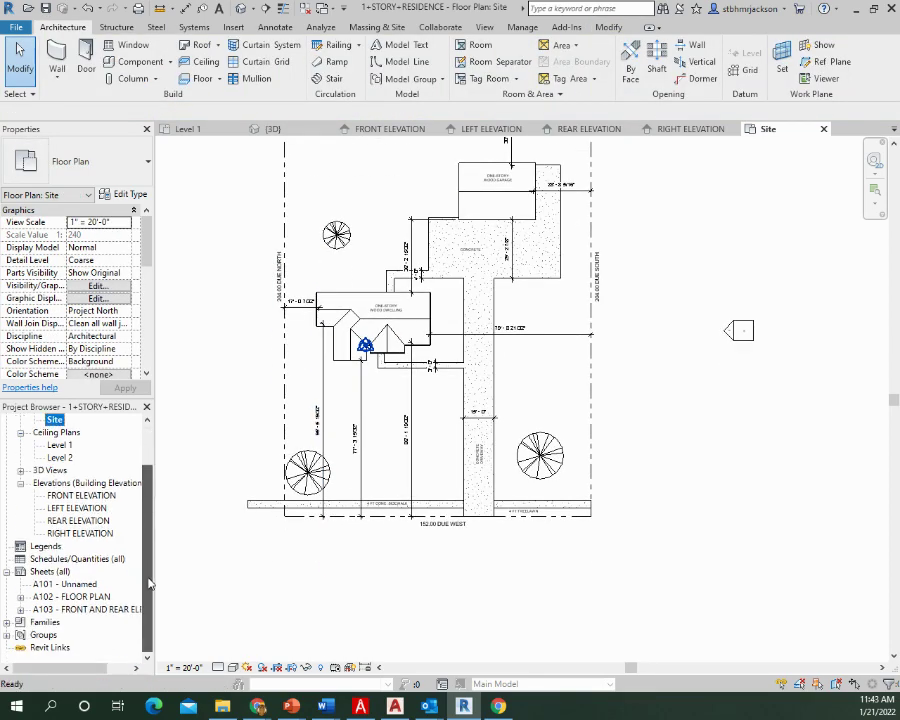
pyautogui.click(49, 586)
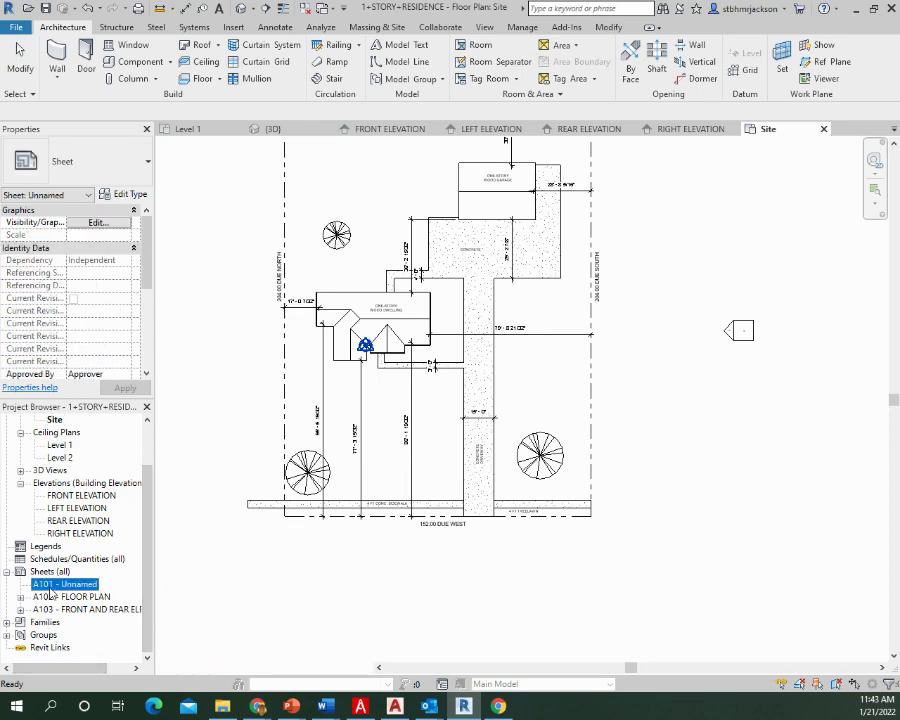
pyautogui.doubleClick(52, 588)
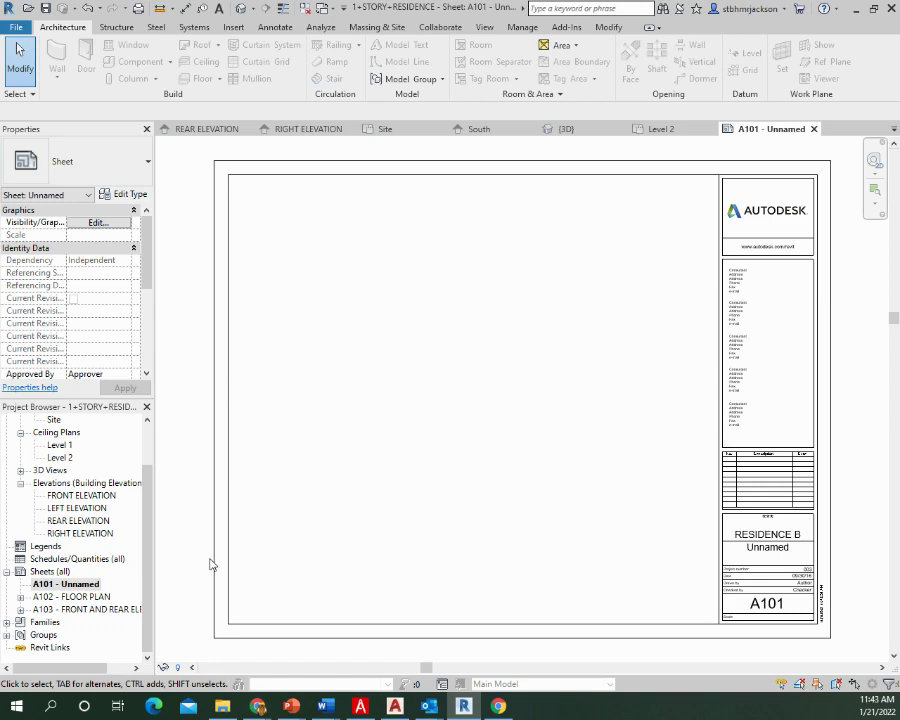
pyautogui.doubleClick(45, 596)
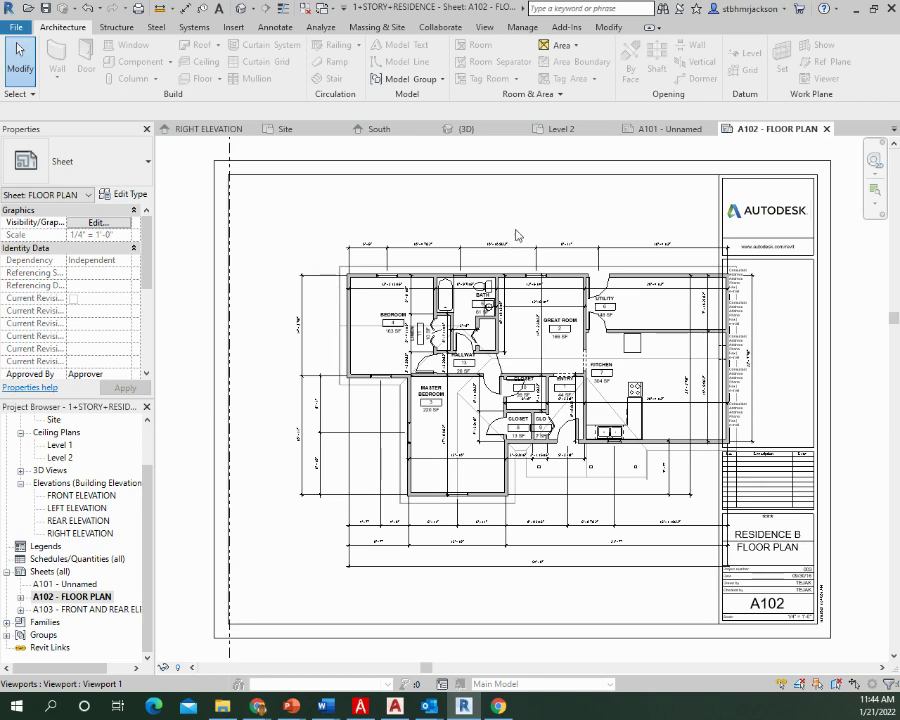
# Shift the A102 floor plan viewport left and open sheet A103 FRONT AND REAR ELEVATION
pyautogui.click(541, 404)
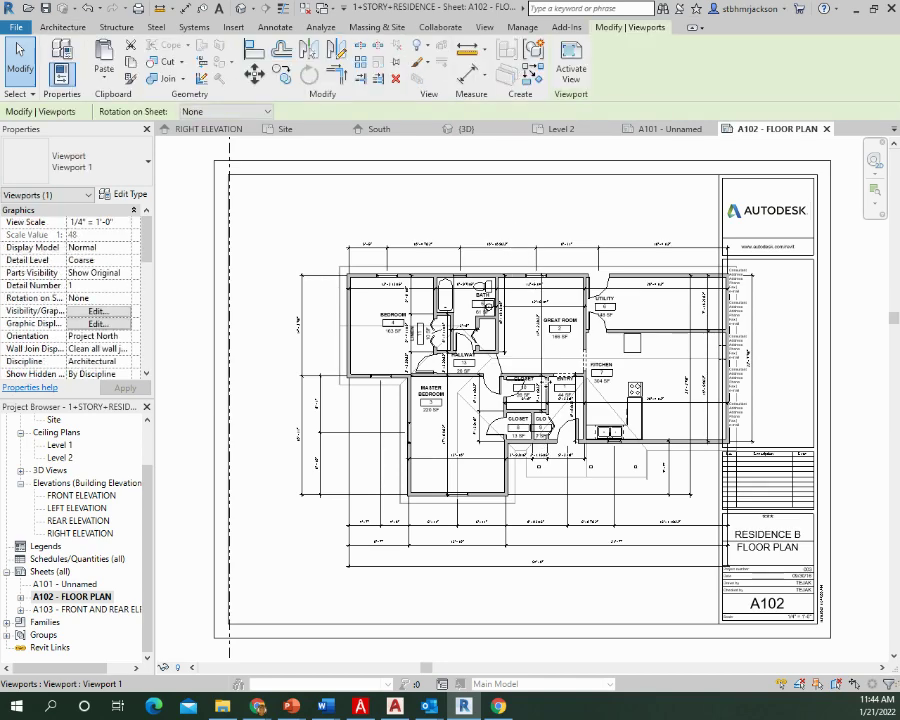
pyautogui.moveTo(384, 269); pyautogui.dragTo(335, 270)
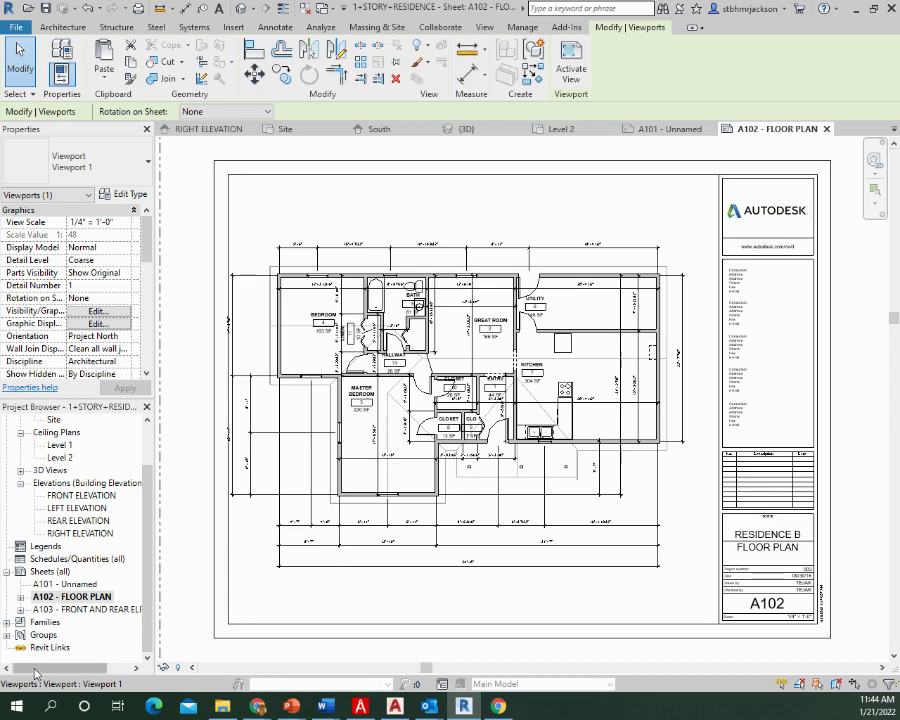
pyautogui.doubleClick(78, 610)
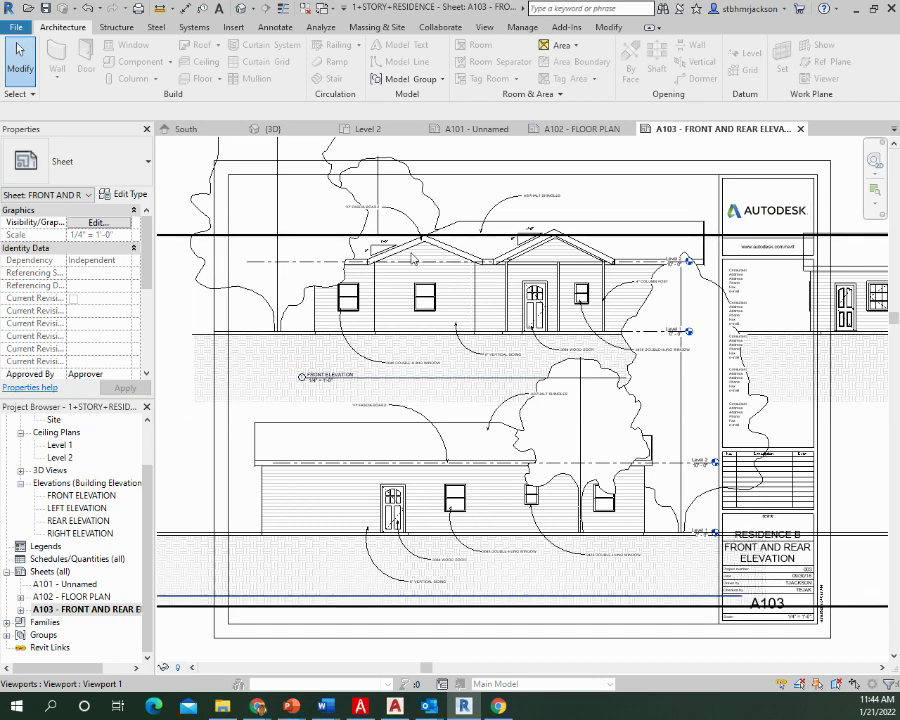
# Change the Unnamed sheet's number from A101 to S101 in its title block
pyautogui.doubleClick(64, 585)
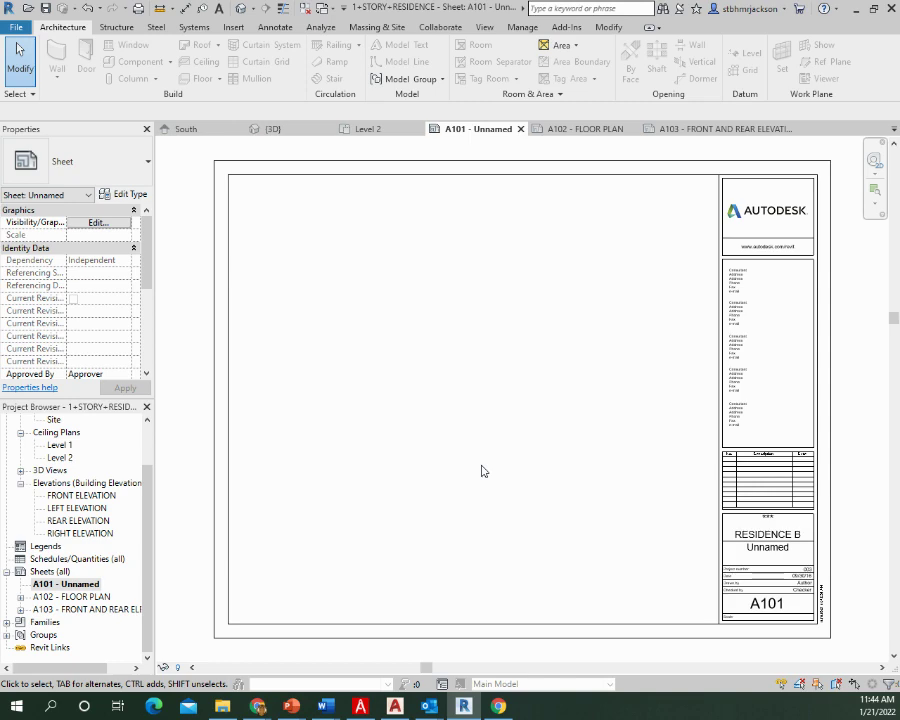
pyautogui.click(776, 612)
pyautogui.click(771, 608)
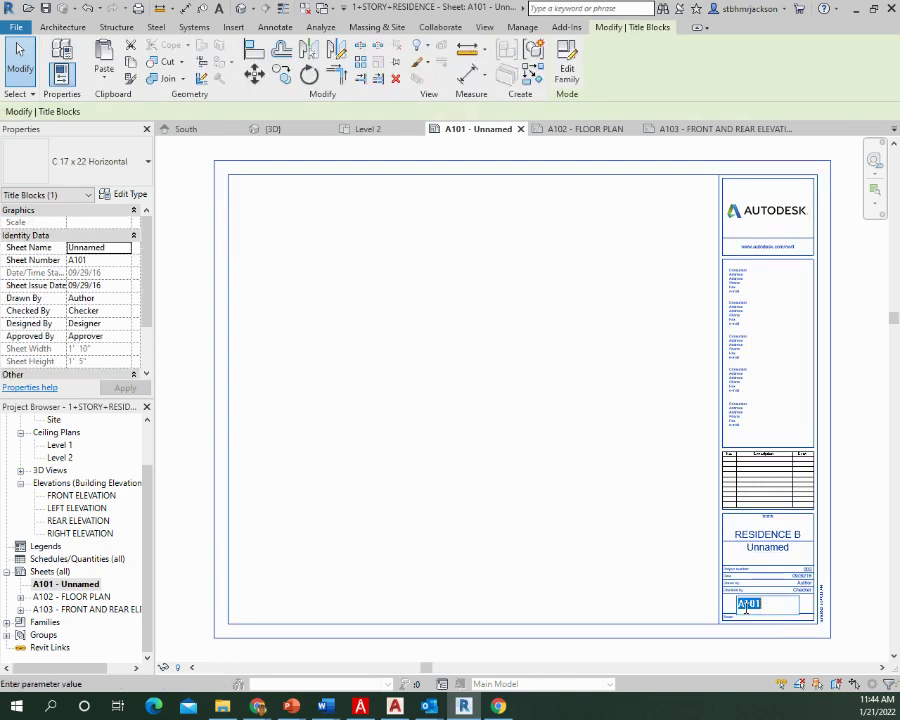
pyautogui.moveTo(744, 610); pyautogui.dragTo(729, 606)
pyautogui.write('S')
pyautogui.click(638, 547)
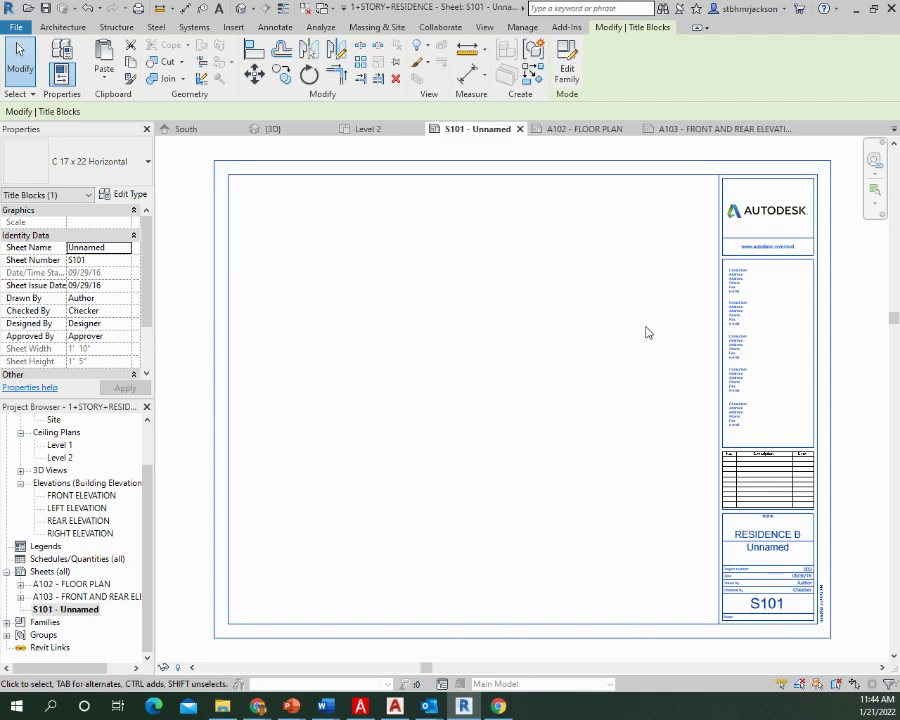
# Place the Site floor plan view onto sheet S101
pyautogui.moveTo(148, 508); pyautogui.dragTo(148, 466)
pyautogui.click(54, 471)
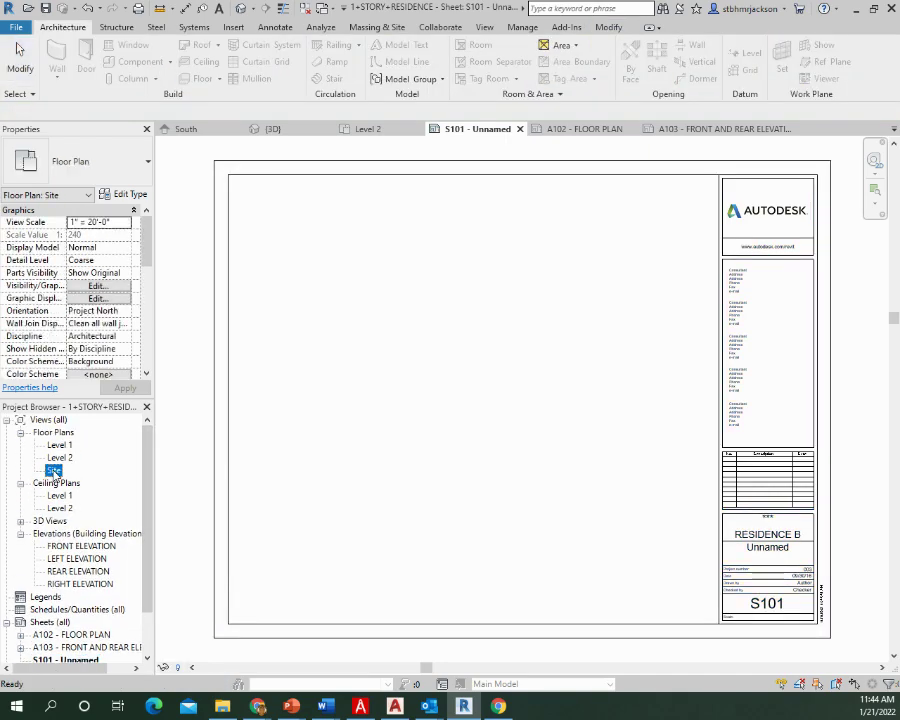
pyautogui.moveTo(54, 471); pyautogui.dragTo(499, 412)
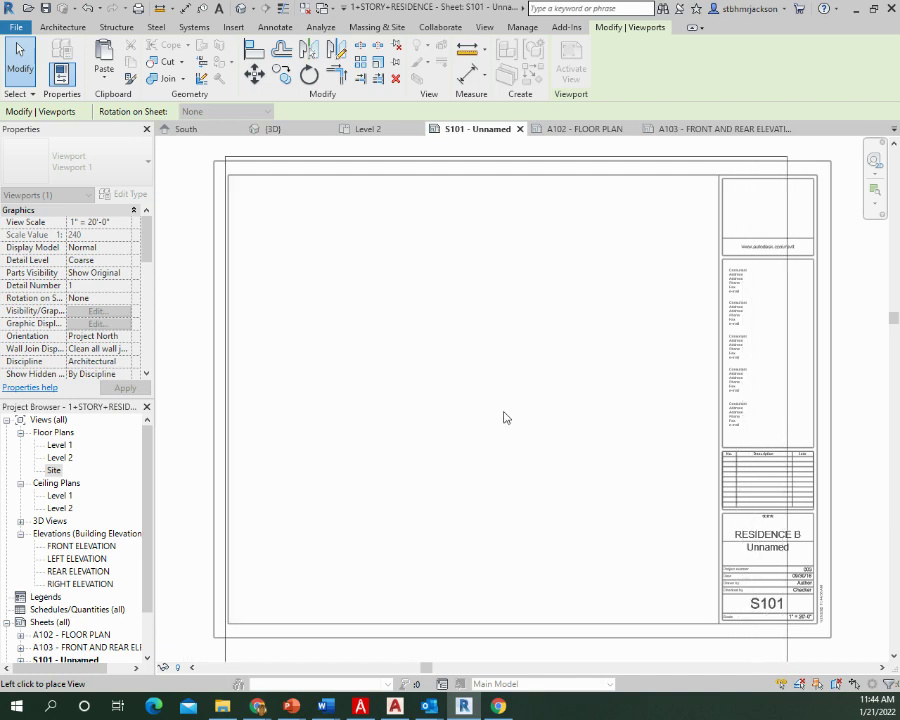
pyautogui.click(486, 416)
pyautogui.click(19, 52)
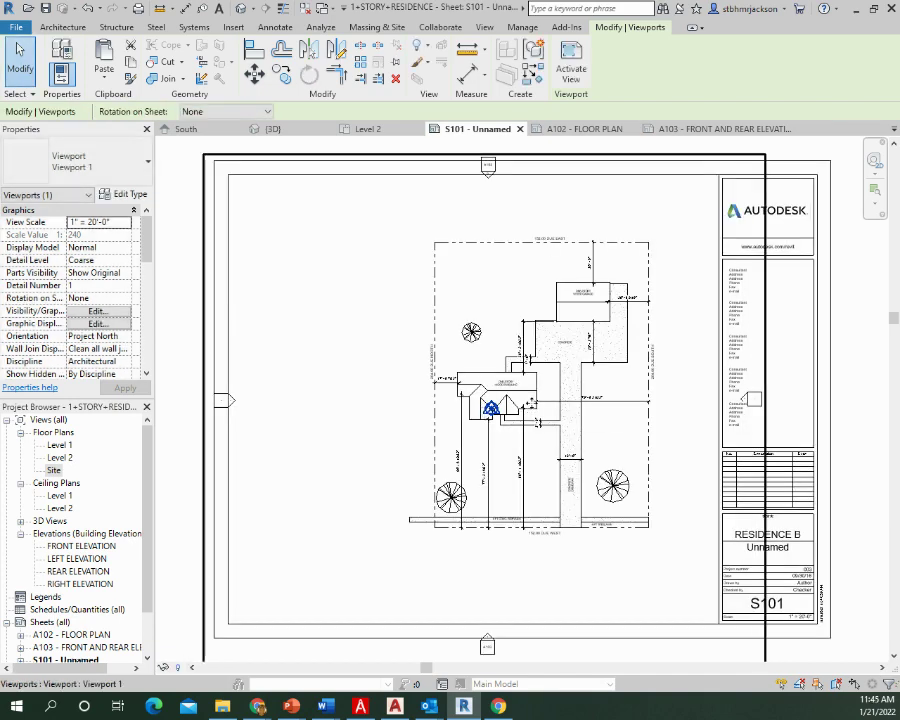
# Shift the Site viewport left on the sheet, then activate it and select the elevation marker
pyautogui.moveTo(540, 400); pyautogui.dragTo(504, 400)
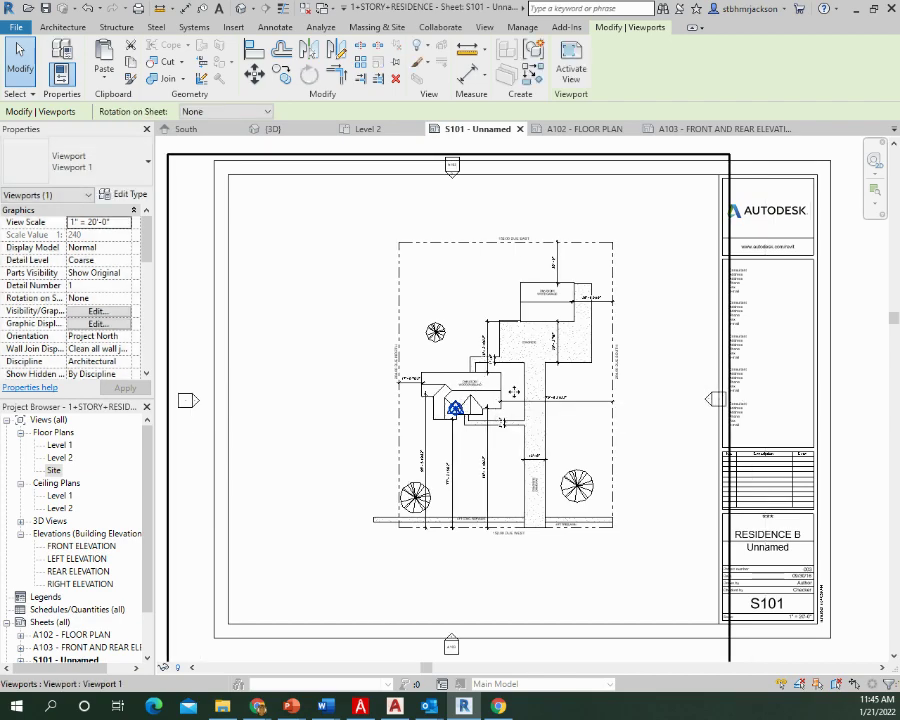
pyautogui.moveTo(490, 250); pyautogui.dragTo(468, 250)
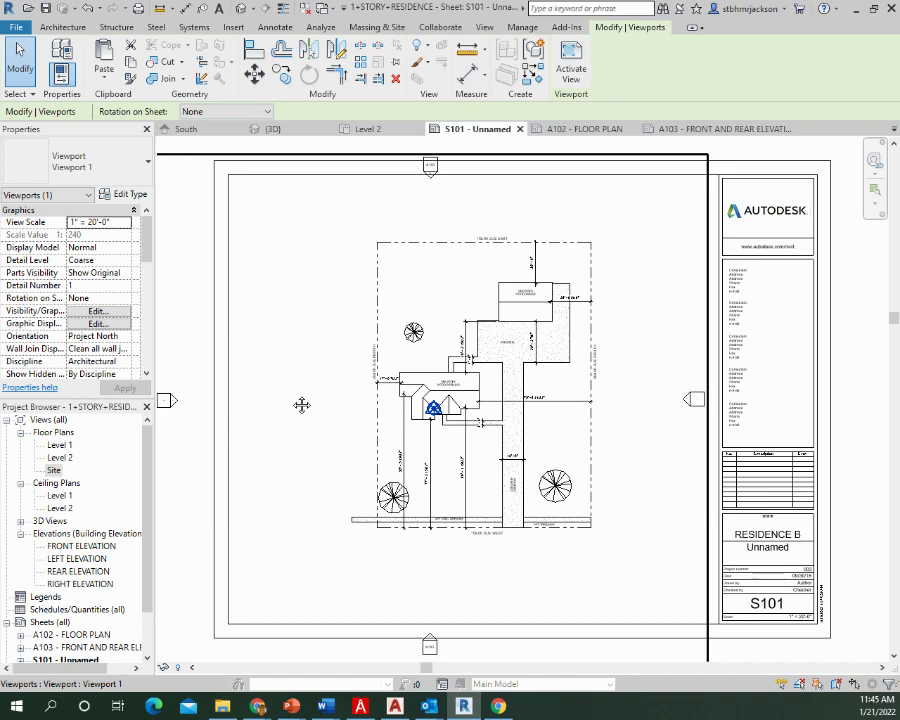
pyautogui.moveTo(301, 404); pyautogui.dragTo(446, 401, button='middle')
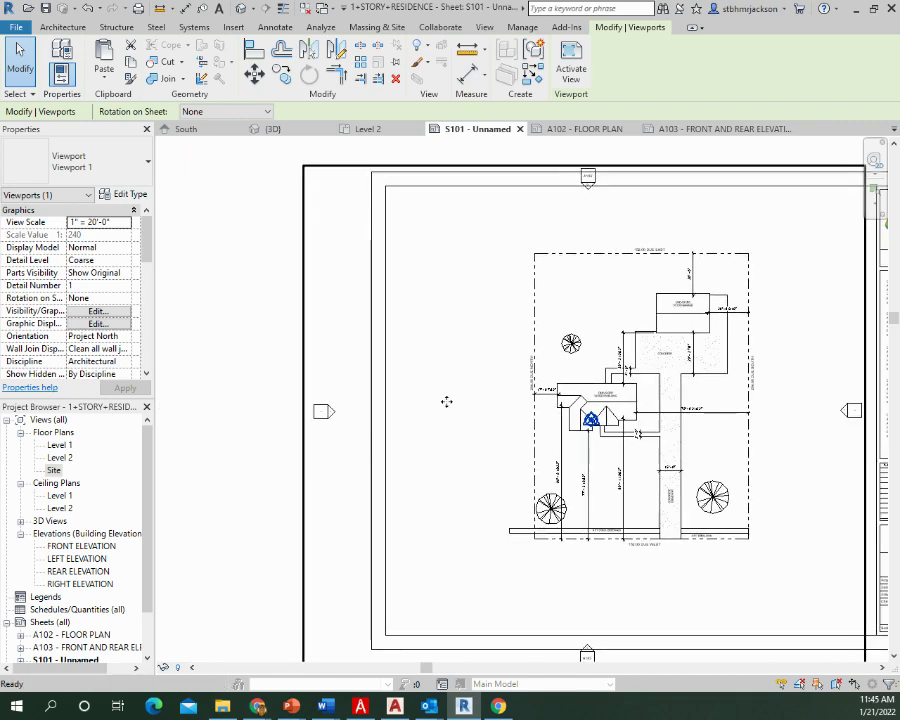
pyautogui.doubleClick(331, 382)
pyautogui.click(320, 410)
# Hide the Elevation markers category in the Site plan view, then deactivate the view
pyautogui.rightClick(320, 410)
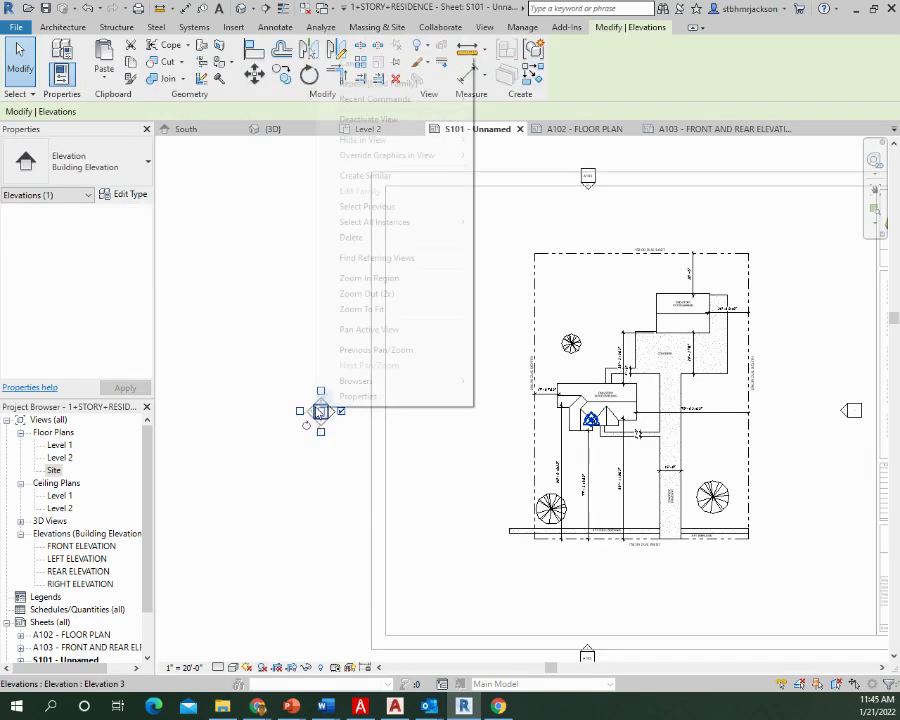
pyautogui.moveTo(400, 139)
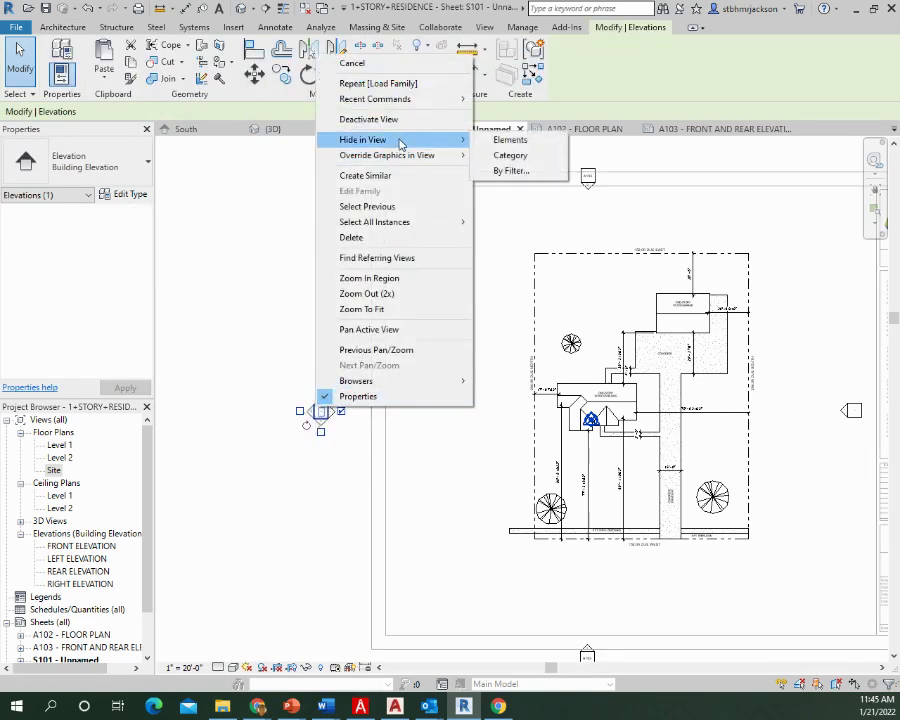
pyautogui.click(511, 156)
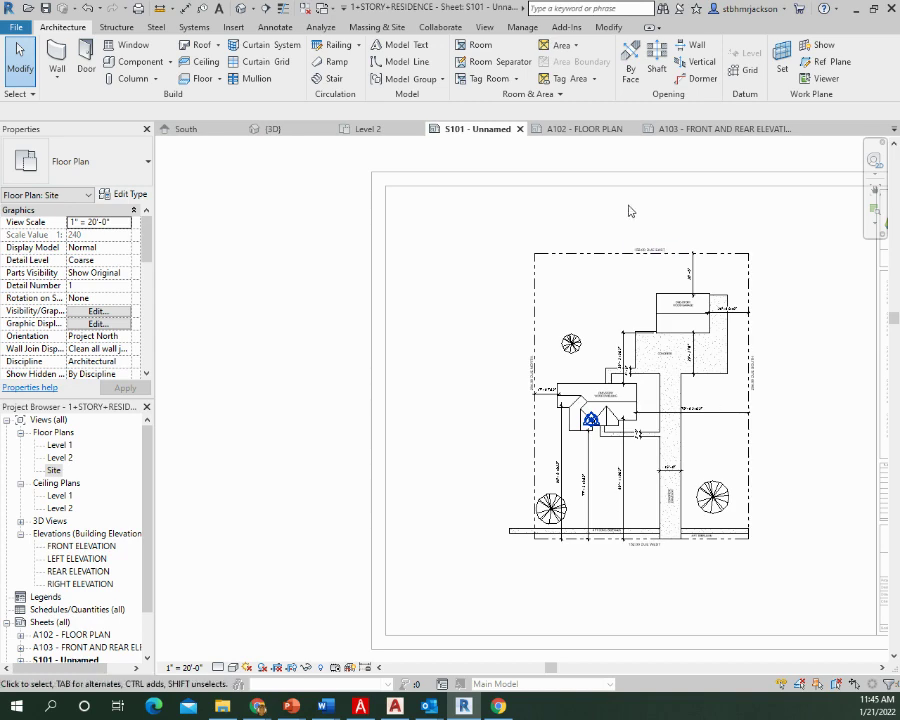
pyautogui.rightClick(290, 199)
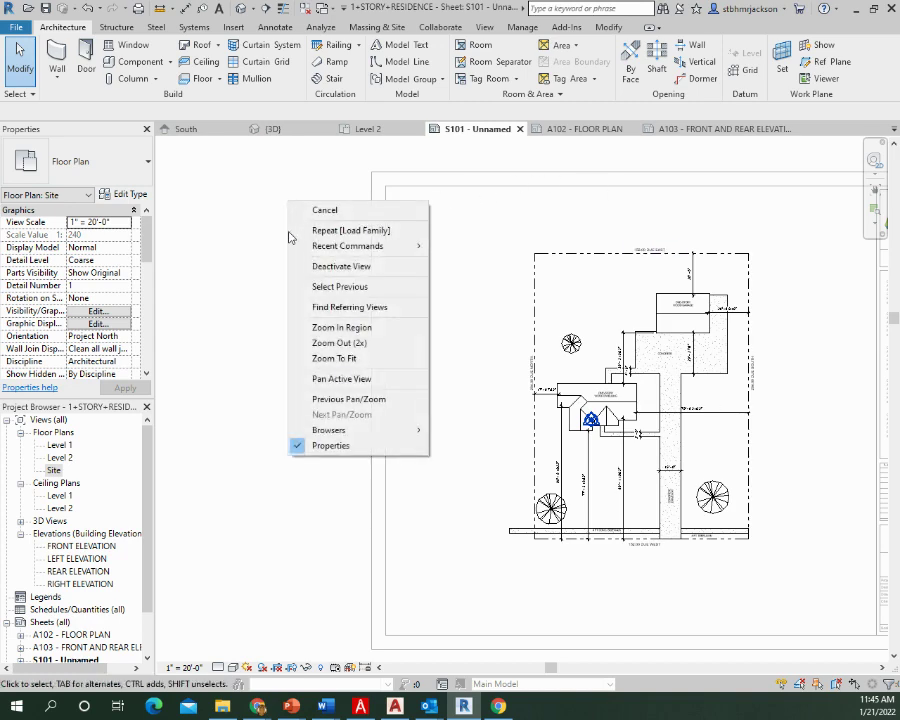
pyautogui.click(350, 266)
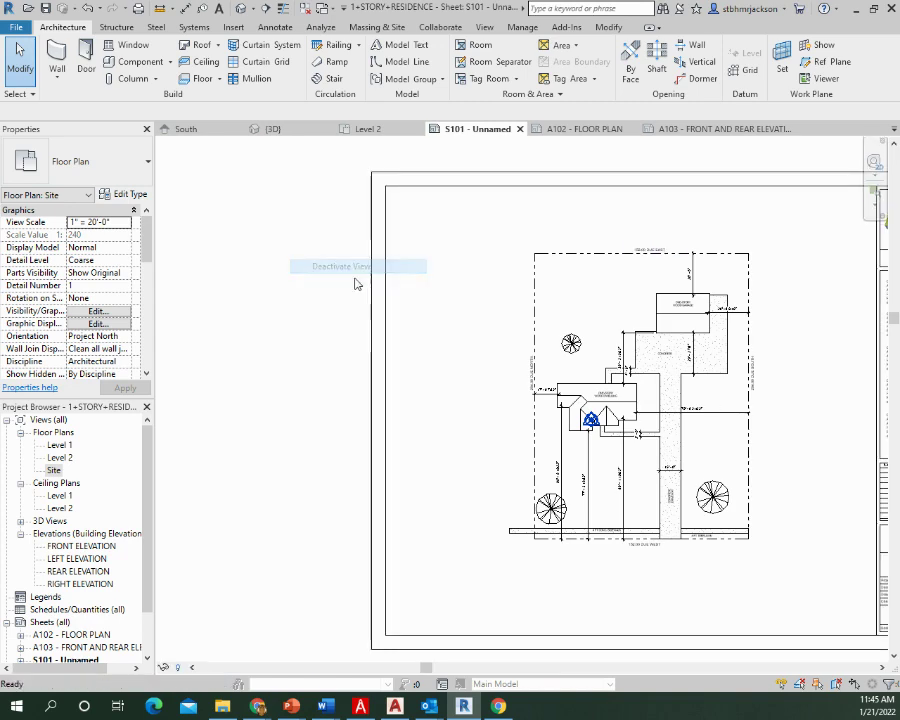
# Move the Site plan viewport right and down to centre it on sheet S101
pyautogui.moveTo(658, 370); pyautogui.dragTo(413, 350, button='middle')
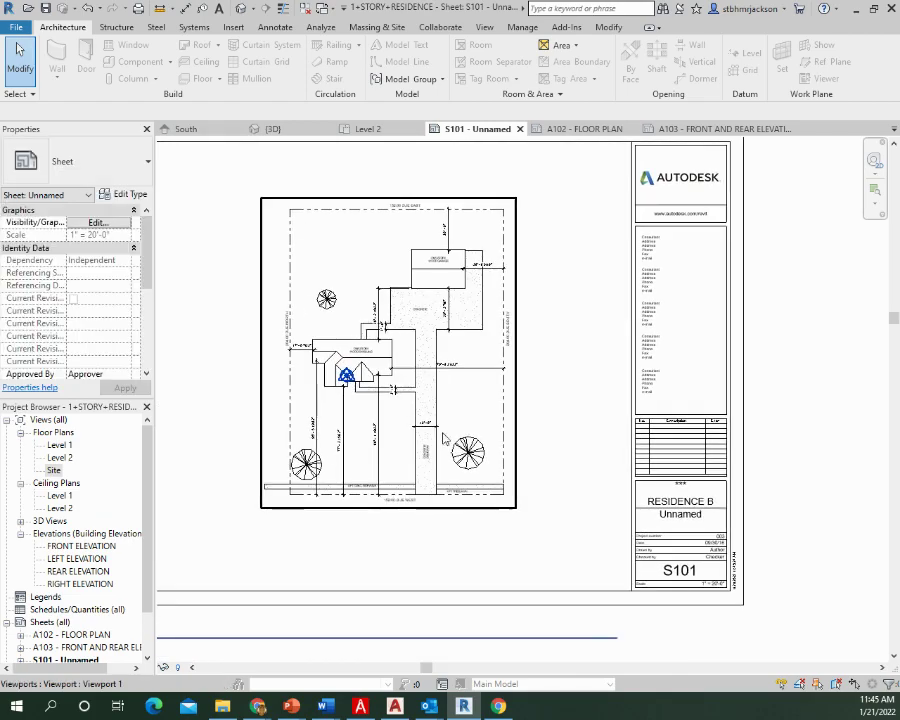
pyautogui.scroll(3, 733, 570)
pyautogui.scroll(2, 731, 566)
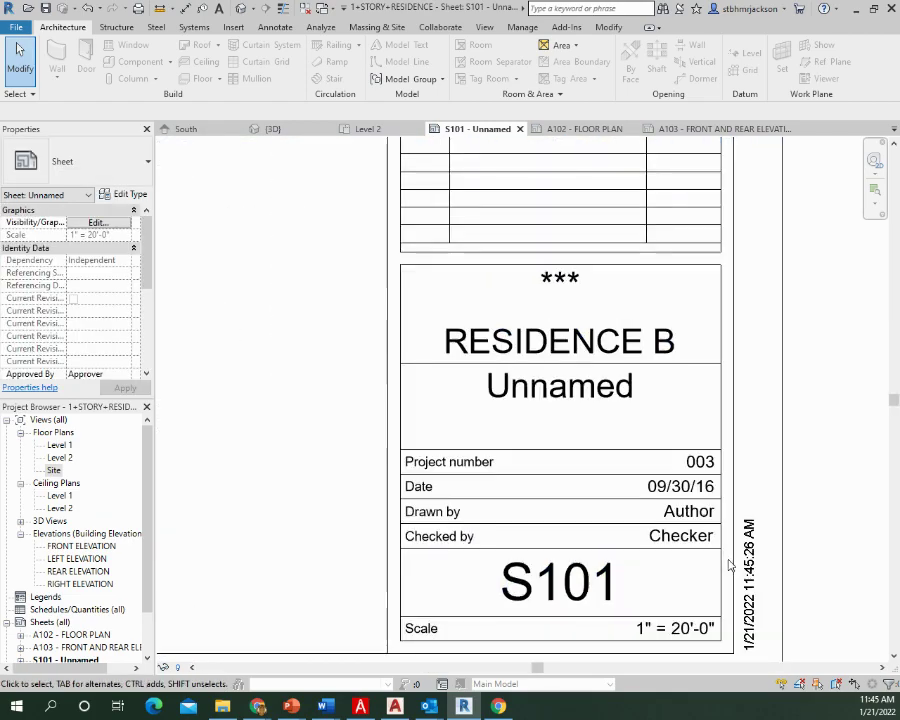
pyautogui.scroll(-5, 728, 564)
pyautogui.moveTo(378, 362); pyautogui.dragTo(500, 428, button='middle')
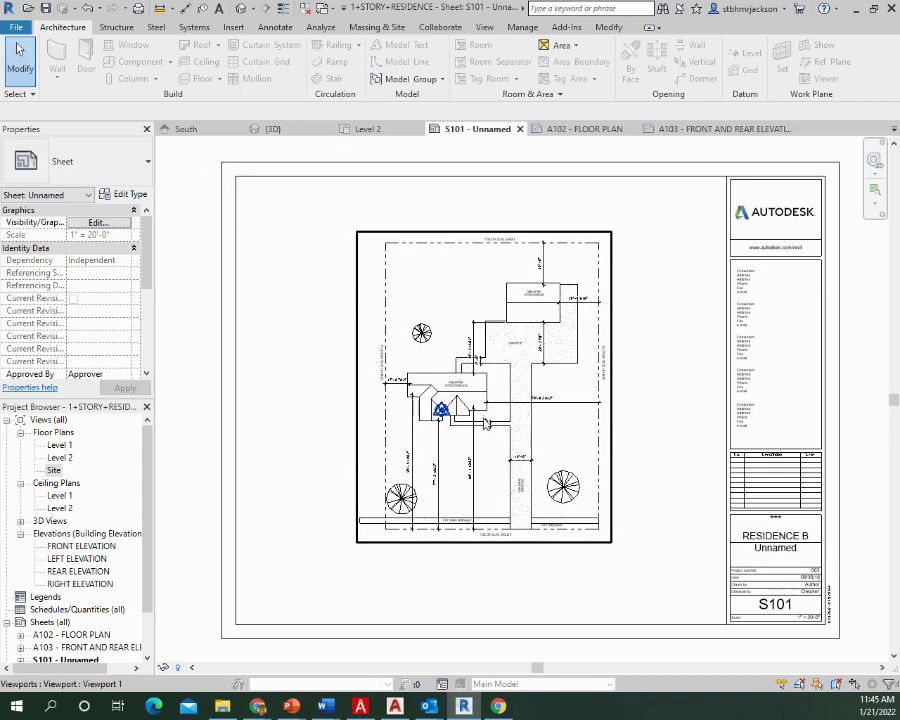
pyautogui.moveTo(485, 430); pyautogui.dragTo(506, 454)
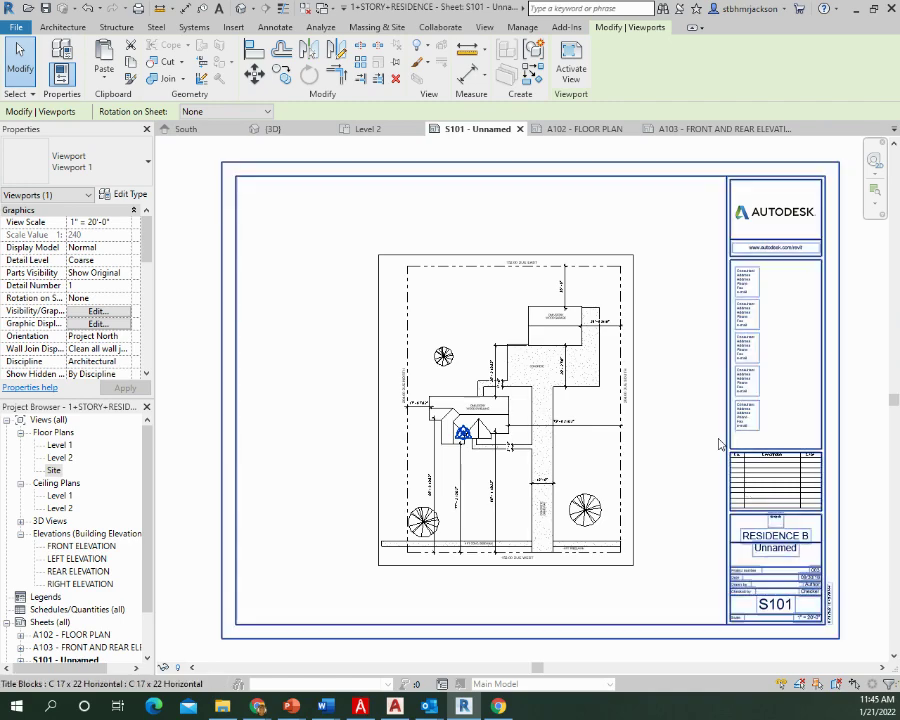
# Hide the unwanted site plan element using Hide in View > Elements
pyautogui.scroll(2, 806, 552)
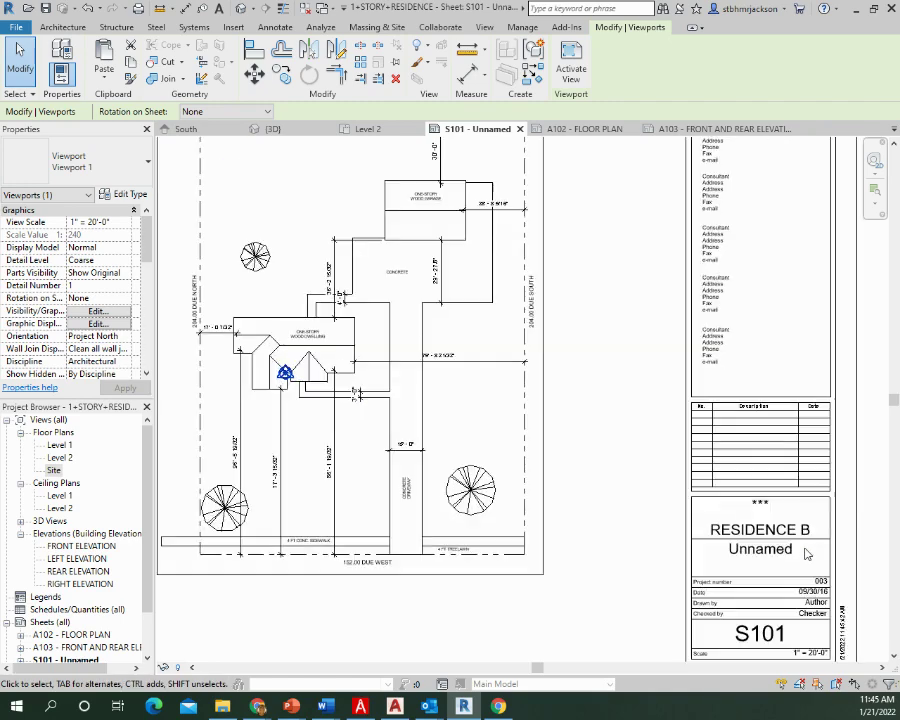
pyautogui.scroll(2, 806, 552)
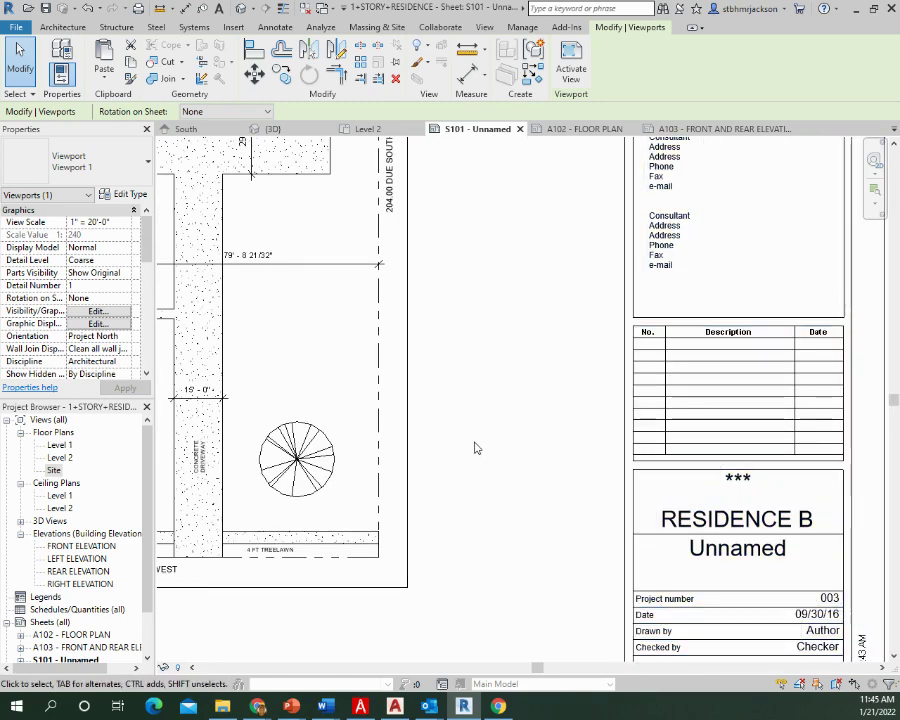
pyautogui.scroll(-4, 470, 512)
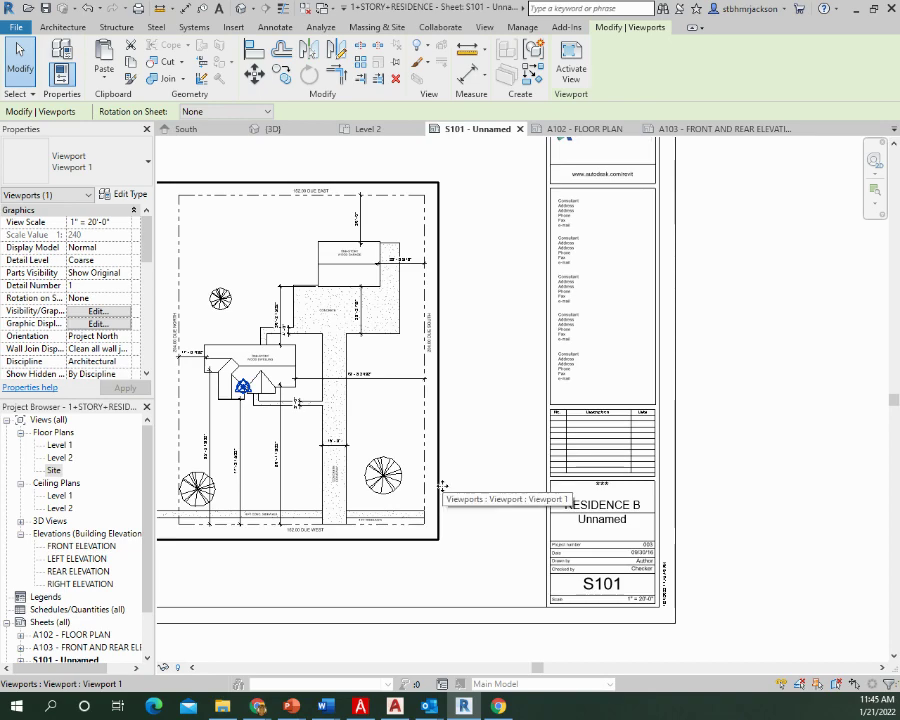
pyautogui.rightClick(439, 486)
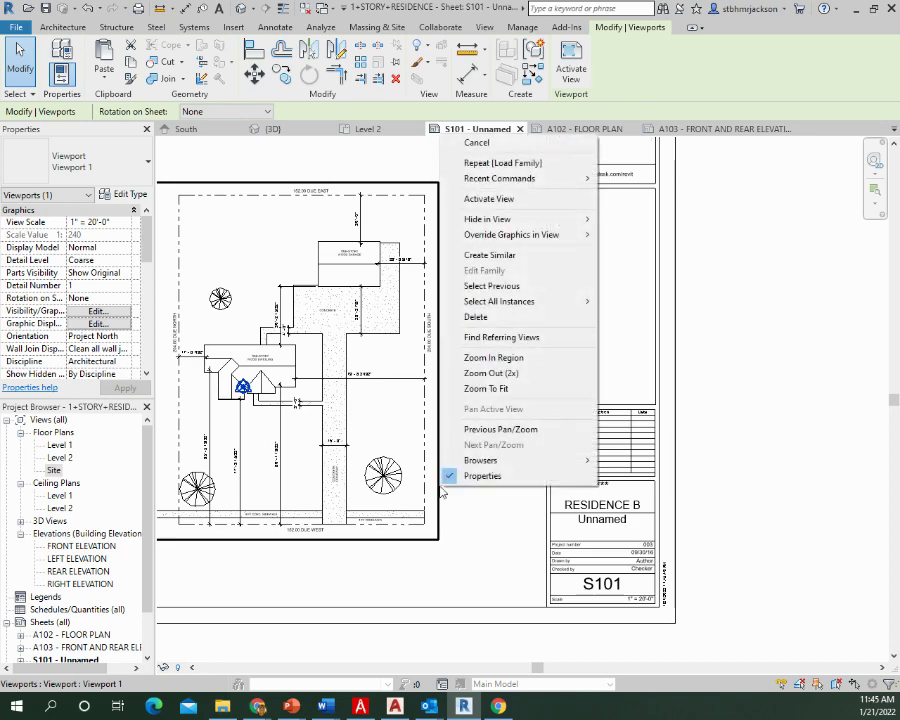
pyautogui.moveTo(516, 226)
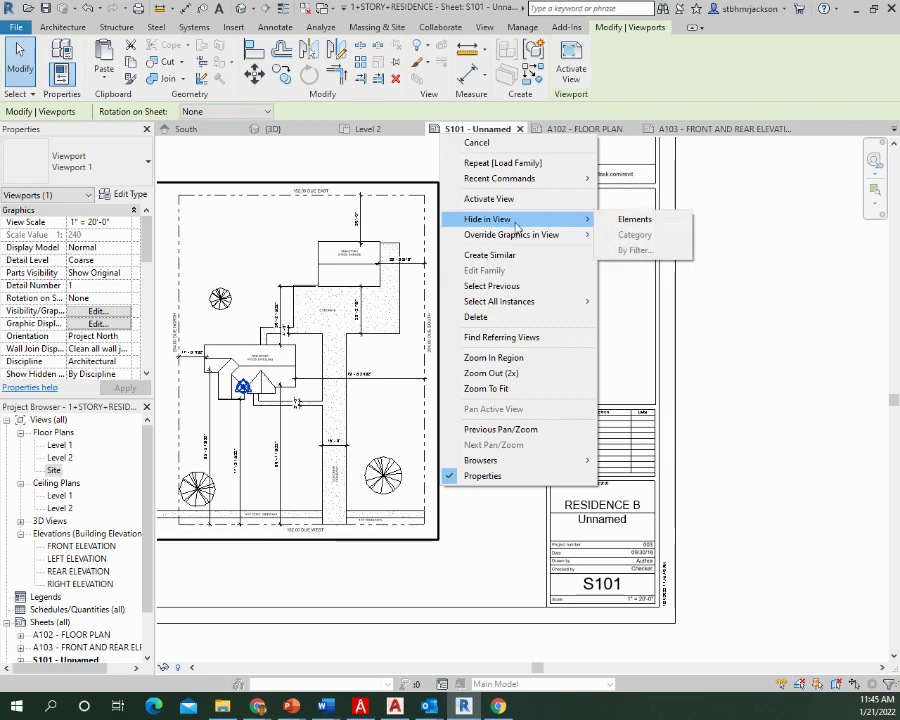
pyautogui.click(632, 220)
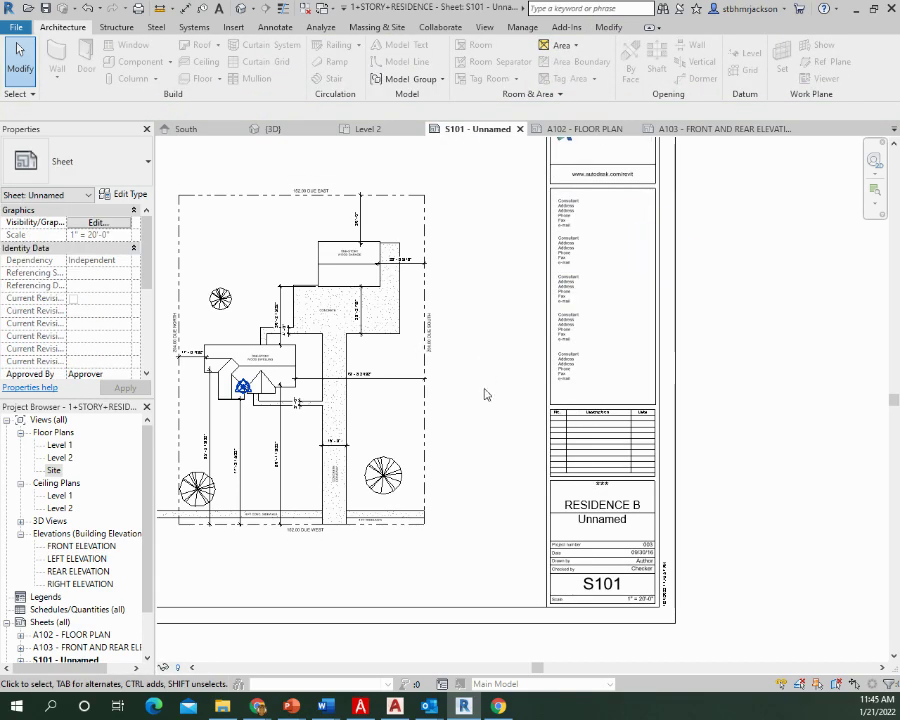
# Pan and zoom over to the title block reading RESIDENCE B, S101
pyautogui.moveTo(484, 394); pyautogui.dragTo(642, 417, button='middle')
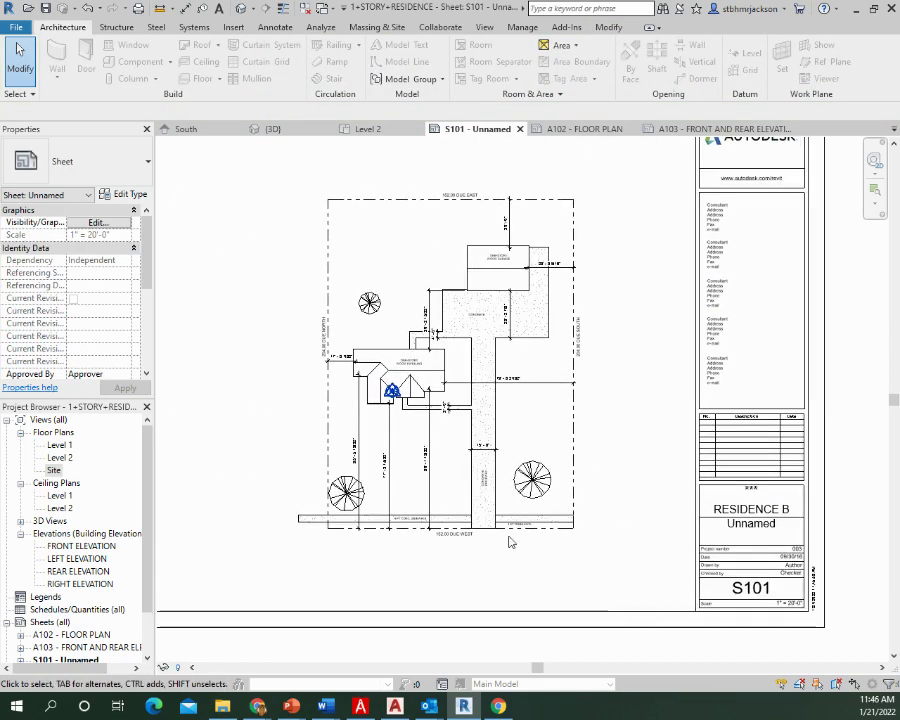
pyautogui.moveTo(508, 538); pyautogui.dragTo(688, 316, button='middle')
pyautogui.scroll(-5, 527, 438)
pyautogui.scroll(-1, 559, 432)
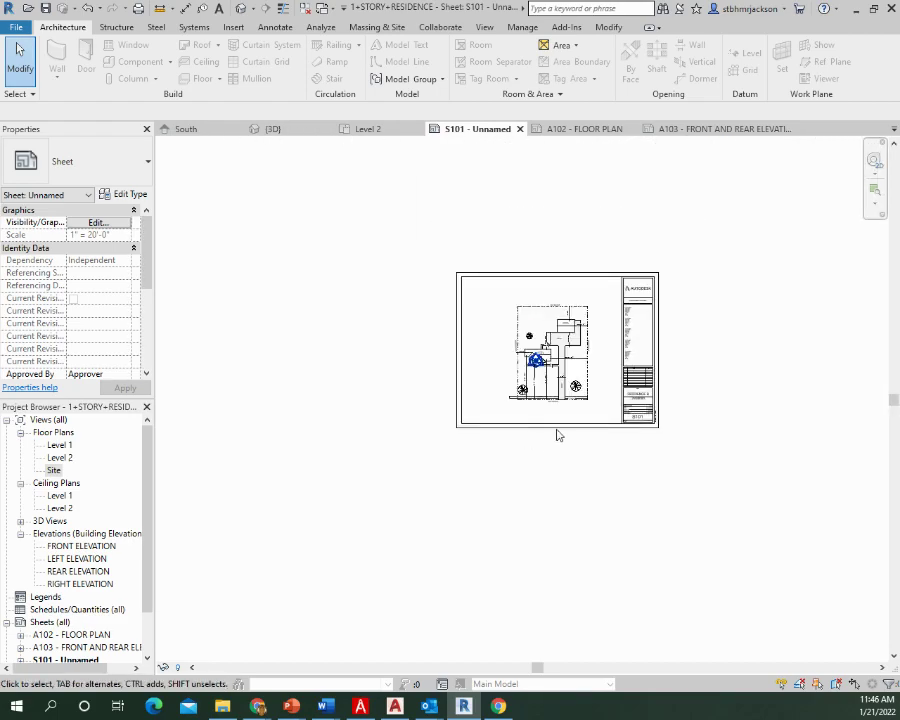
pyautogui.scroll(7, 559, 432)
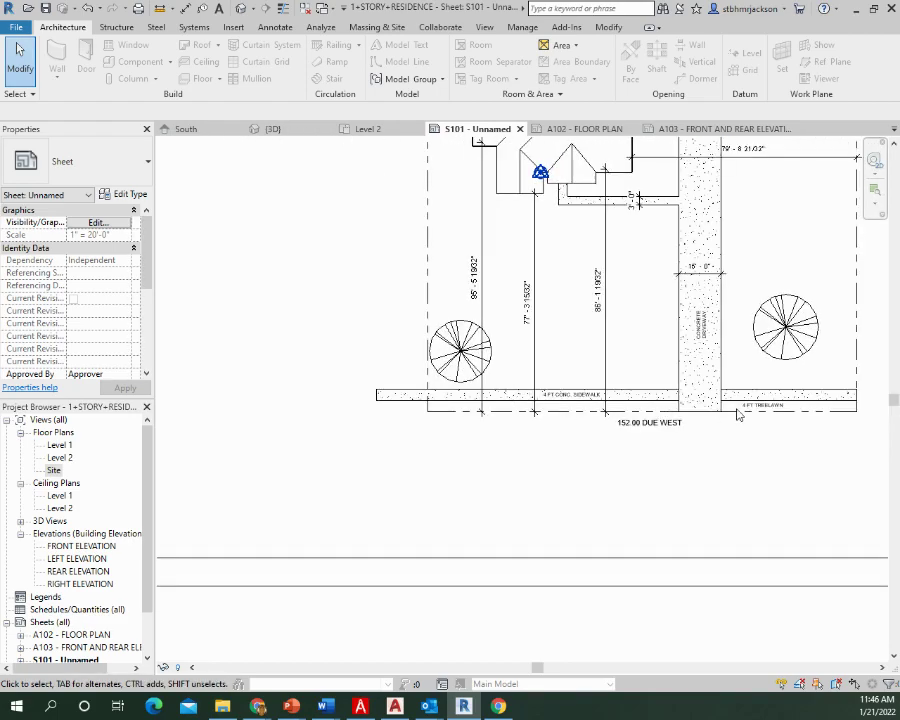
pyautogui.moveTo(737, 414); pyautogui.dragTo(362, 521, button='middle')
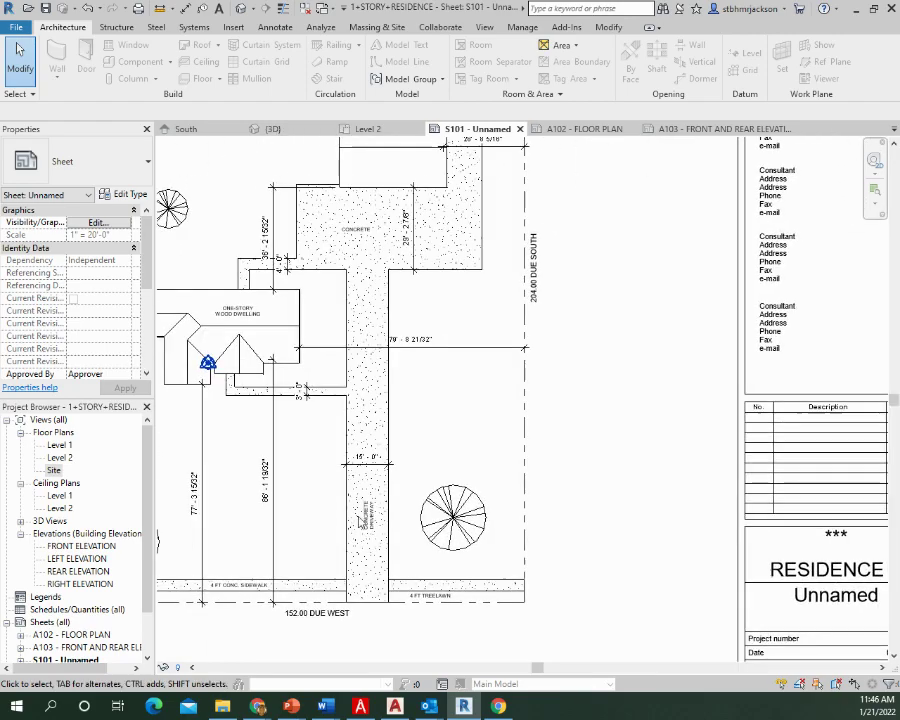
pyautogui.moveTo(702, 342); pyautogui.dragTo(396, 213, button='middle')
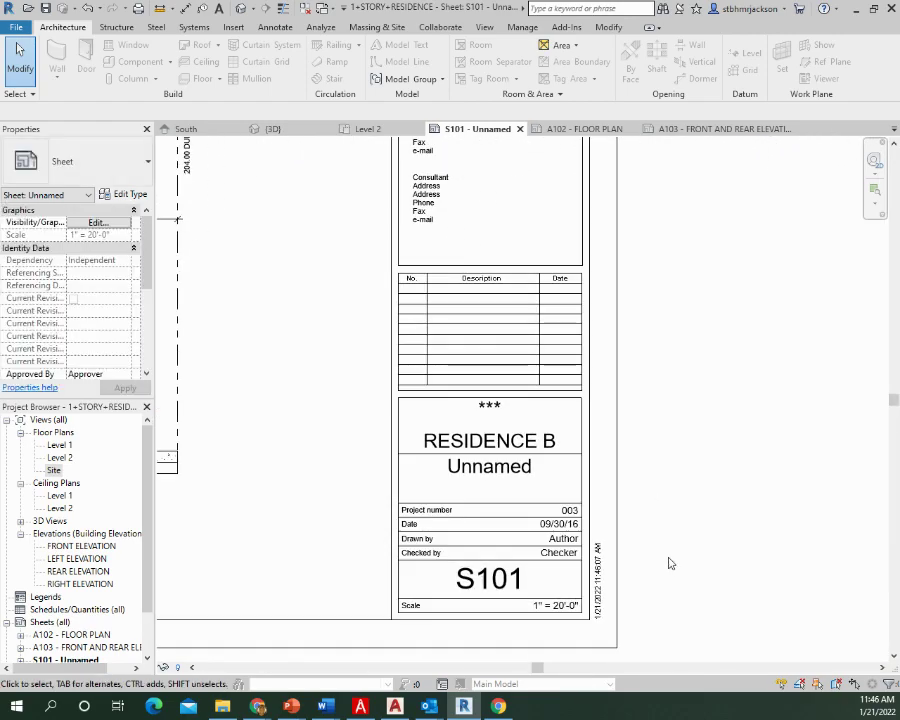
# Rename sheet S101 to SITE PLAN in the title block
pyautogui.click(462, 466)
pyautogui.click(490, 472)
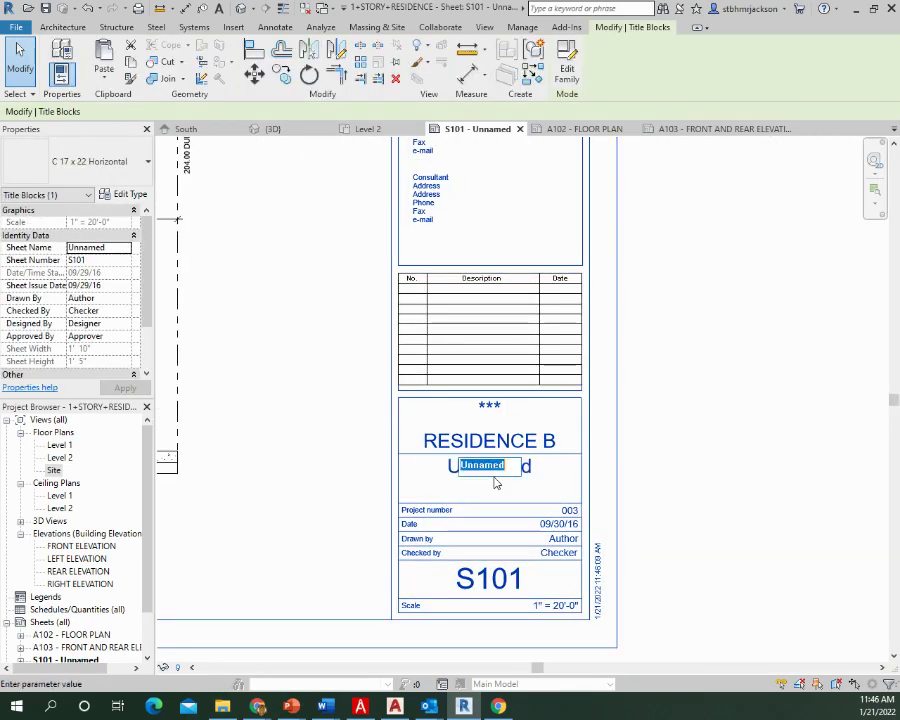
pyautogui.write('SITE PLAN')
pyautogui.press('Return')
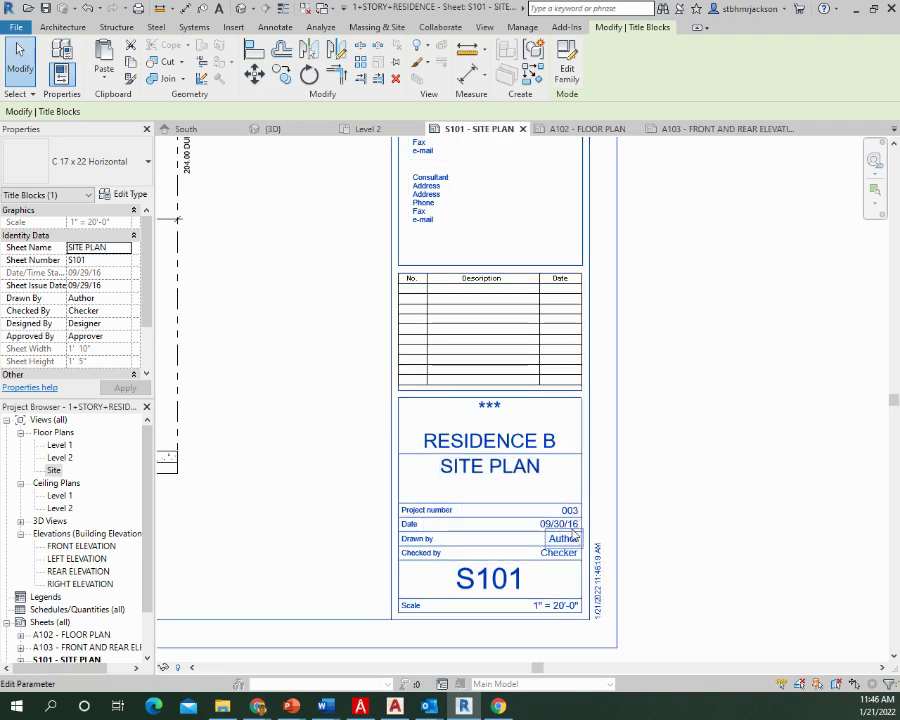
# Set the title block date to 01/21/22
pyautogui.click(571, 528)
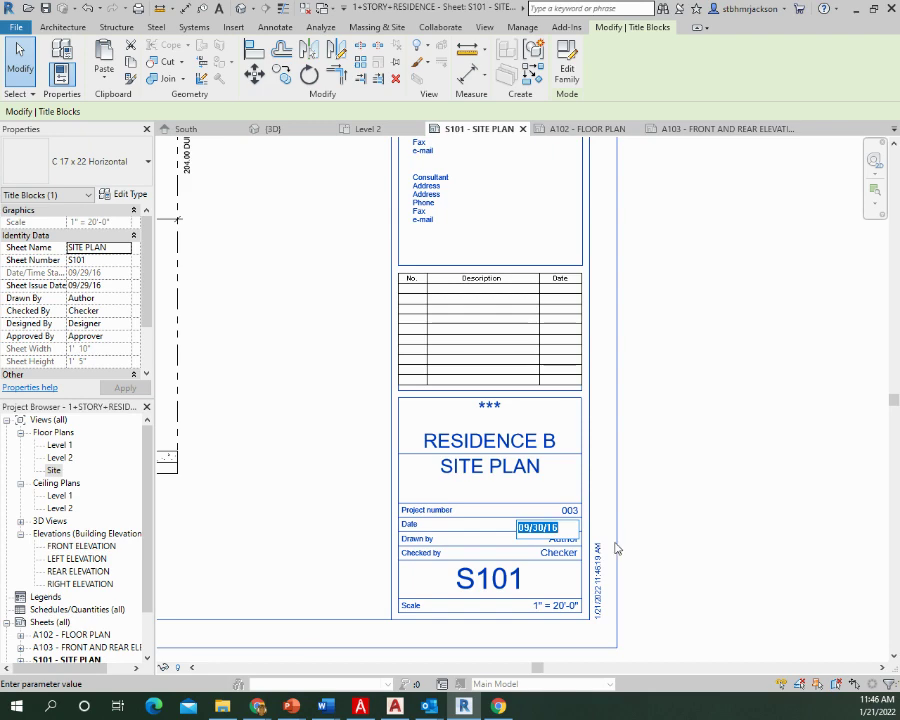
pyautogui.write('0')
pyautogui.write('1/21/22')
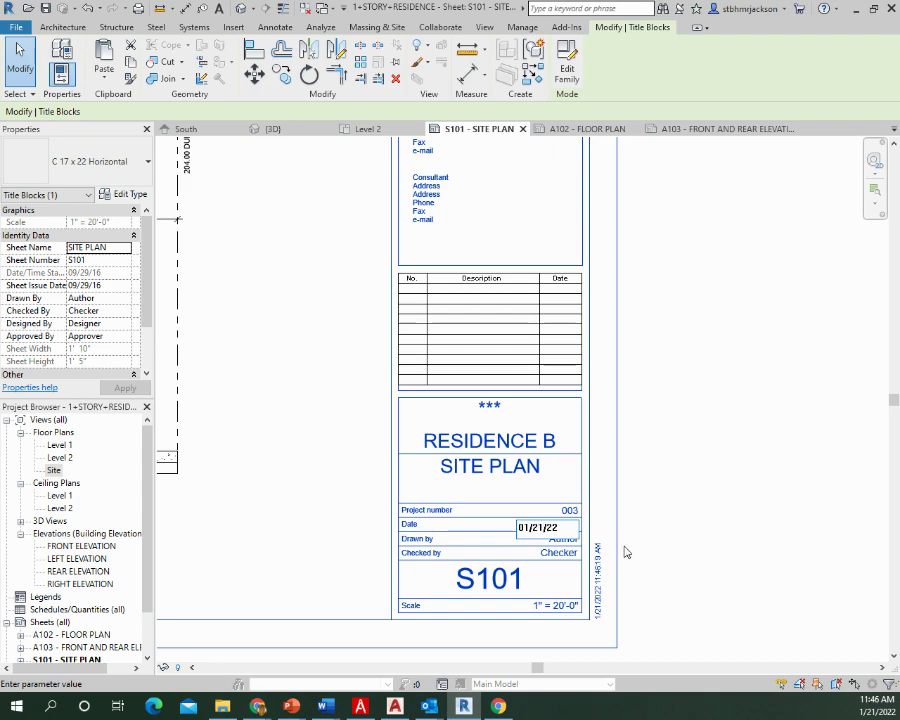
pyautogui.click(360, 524)
# Fill in the drafter's and checker's names in the title block
pyautogui.click(563, 539)
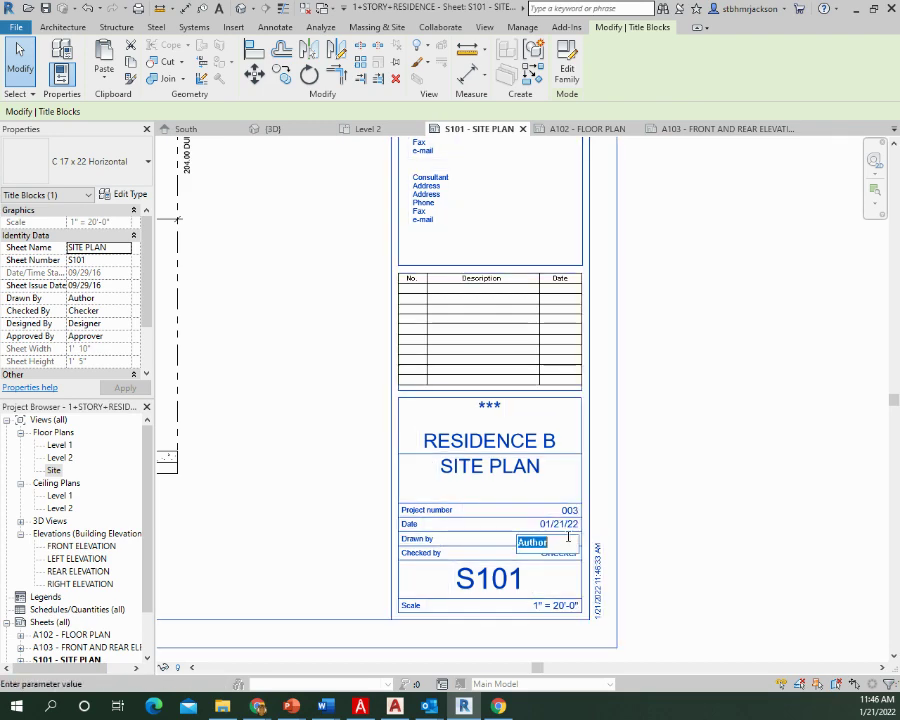
pyautogui.write('MR.JACKSON')
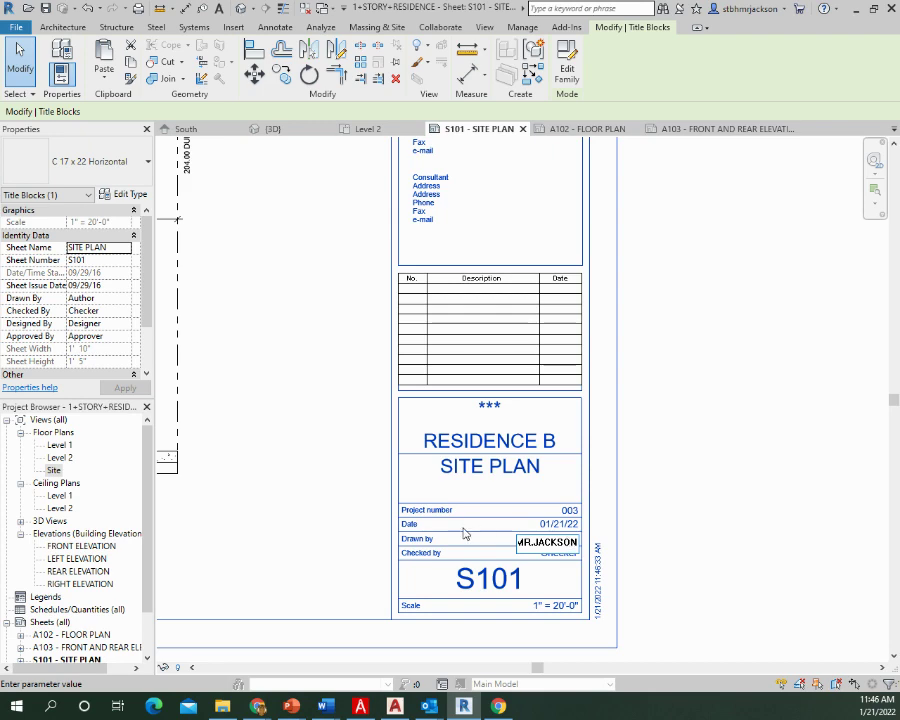
pyautogui.click(387, 515)
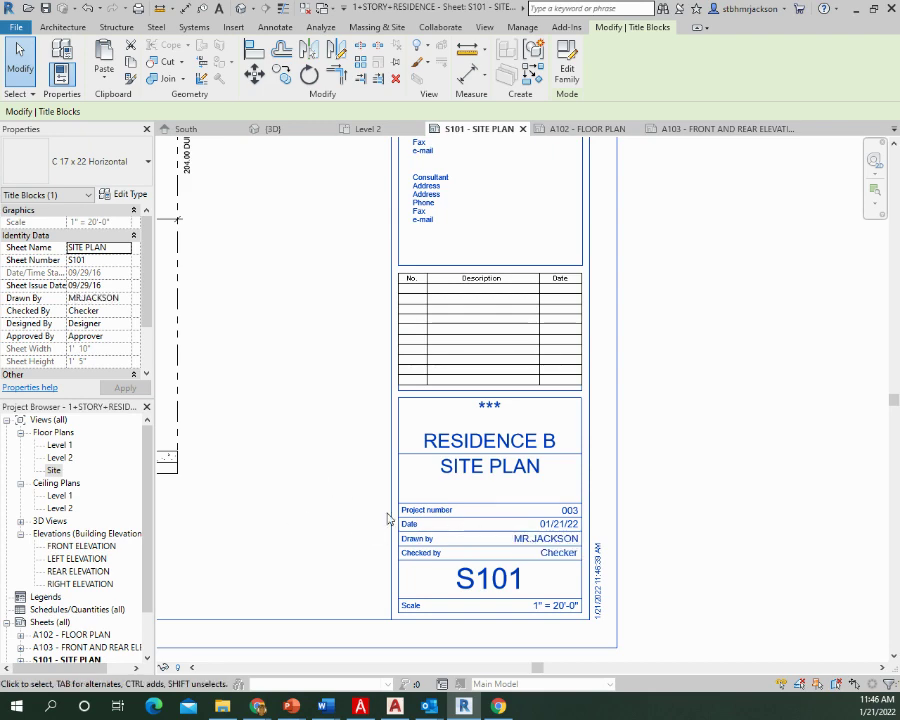
pyautogui.click(547, 551)
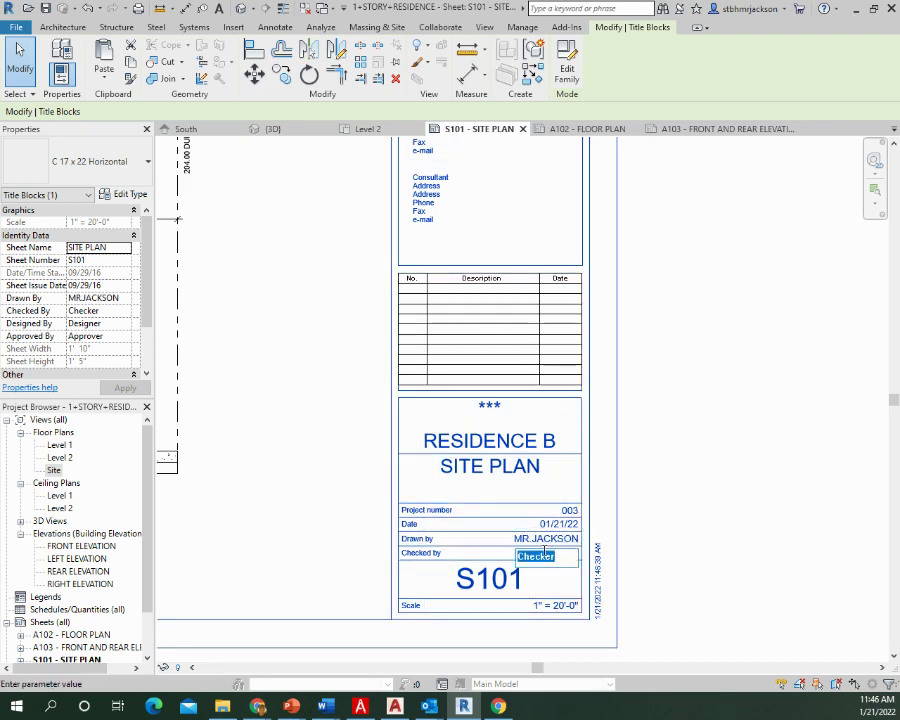
pyautogui.write('TEJAK')
pyautogui.click(372, 458)
pyautogui.scroll(-3, 395, 362)
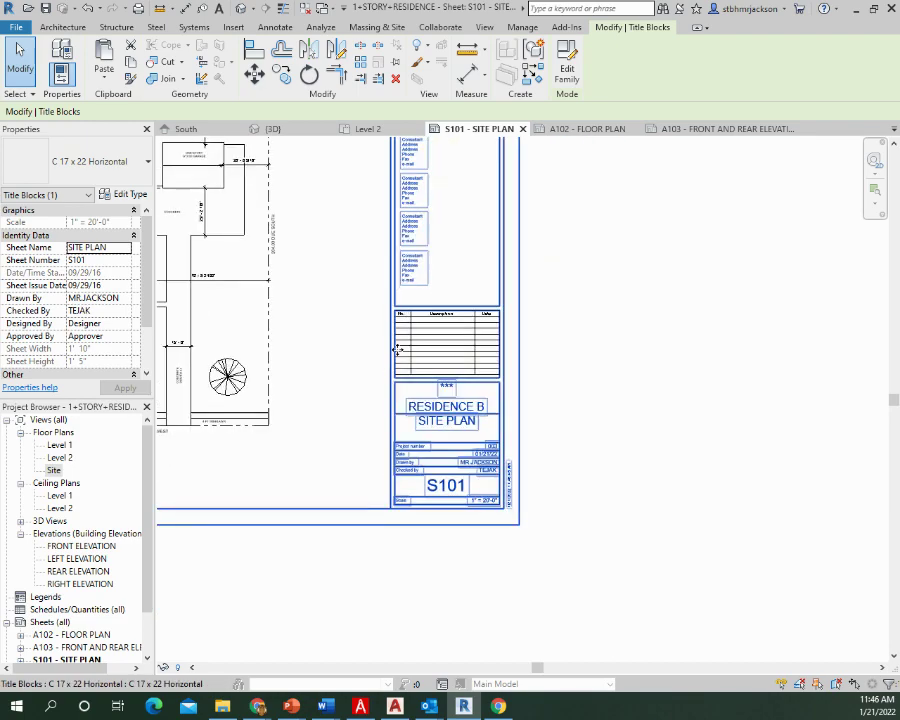
pyautogui.moveTo(395, 350); pyautogui.dragTo(508, 563, button='middle')
pyautogui.moveTo(600, 450); pyautogui.dragTo(870, 276, button='middle')
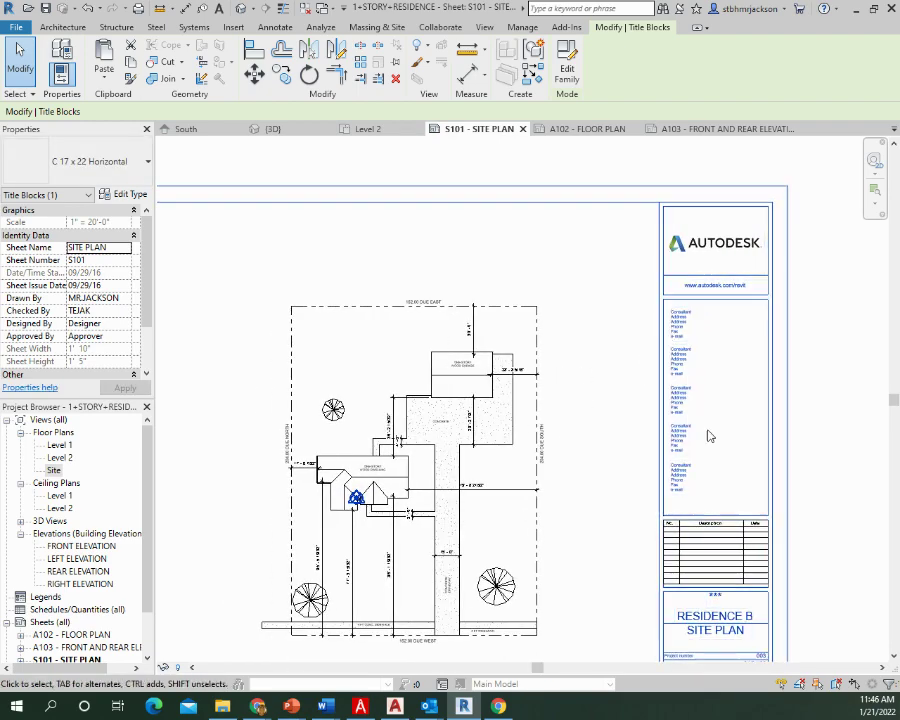
pyautogui.moveTo(383, 427); pyautogui.dragTo(412, 380, button='middle')
pyautogui.scroll(-3, 475, 365)
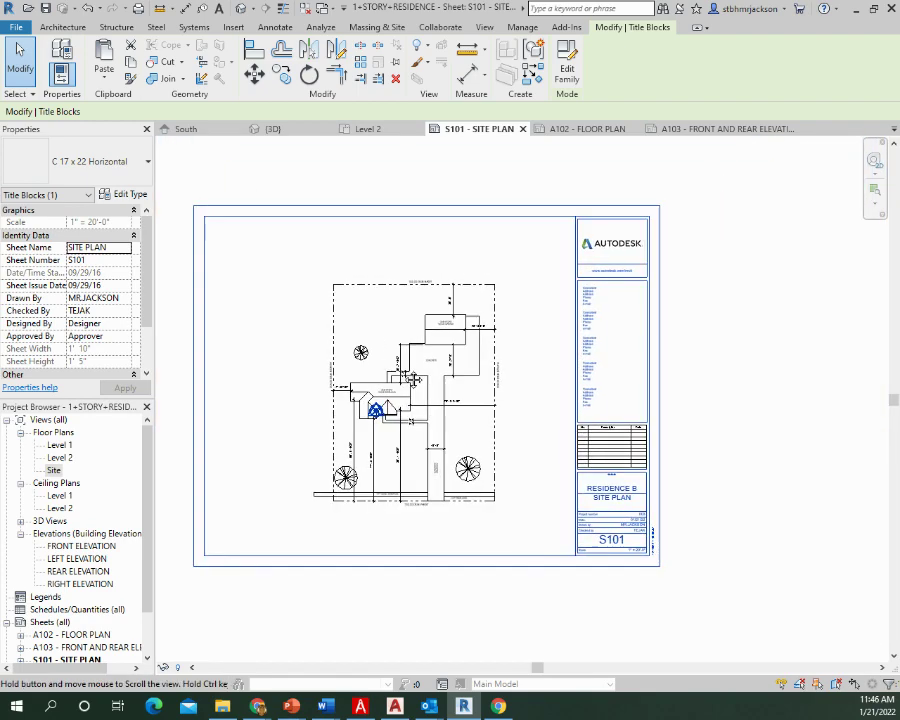
pyautogui.click(66, 28)
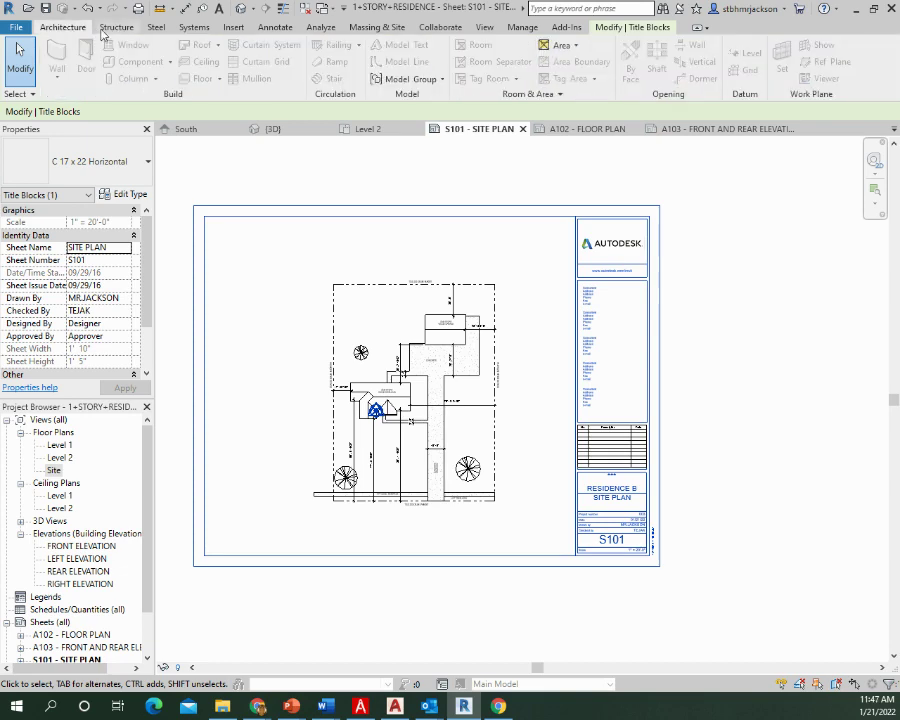
# Switch the ribbon to the Annotate tab
pyautogui.click(272, 27)
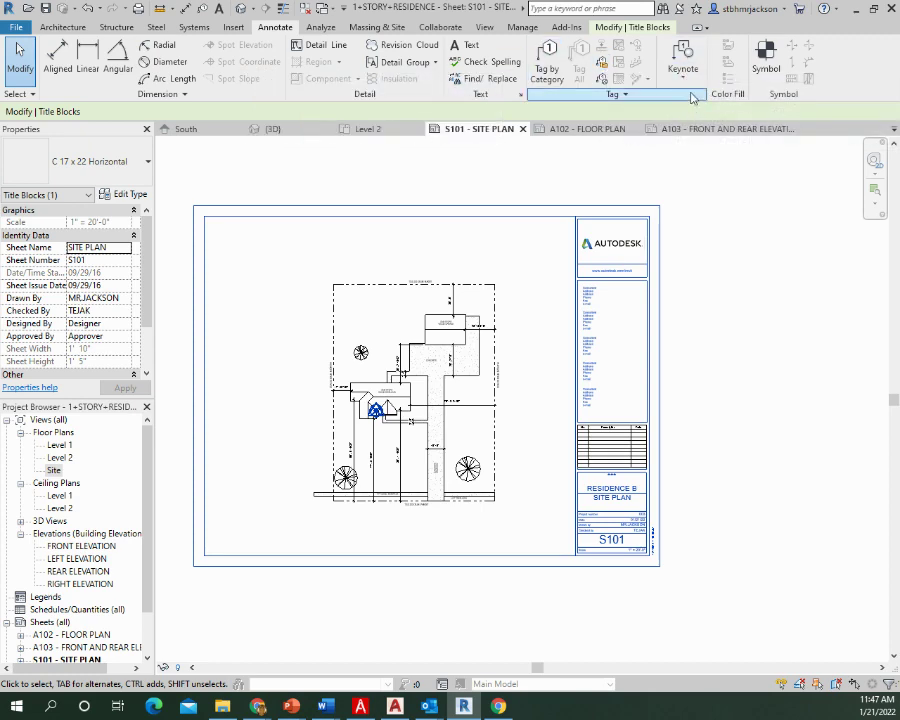
# Load the North Arrow 1.rfa symbol family from the Annotations folder
pyautogui.click(763, 70)
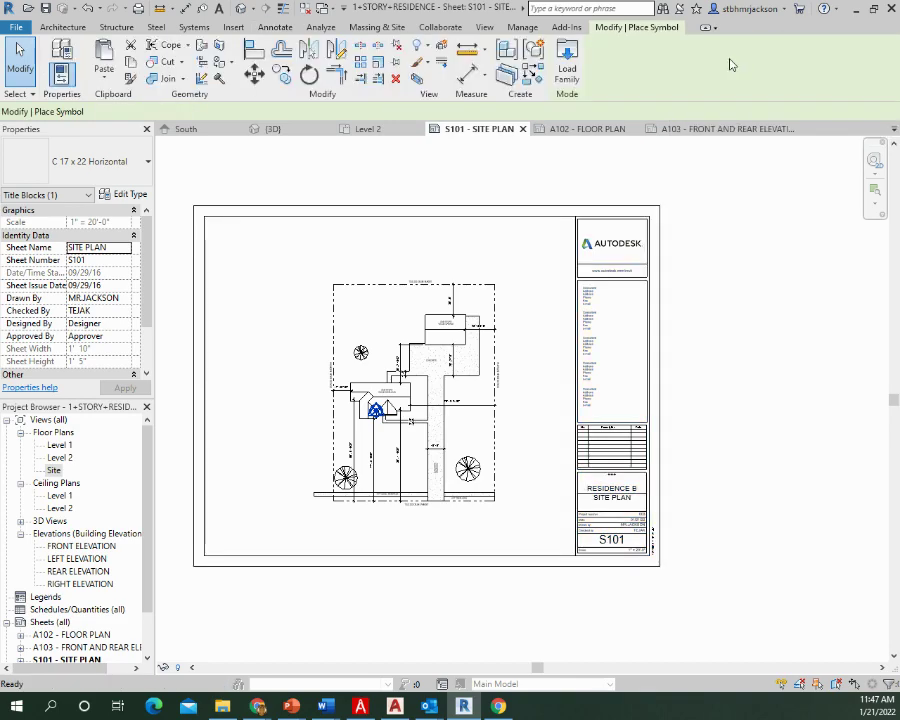
pyautogui.click(560, 68)
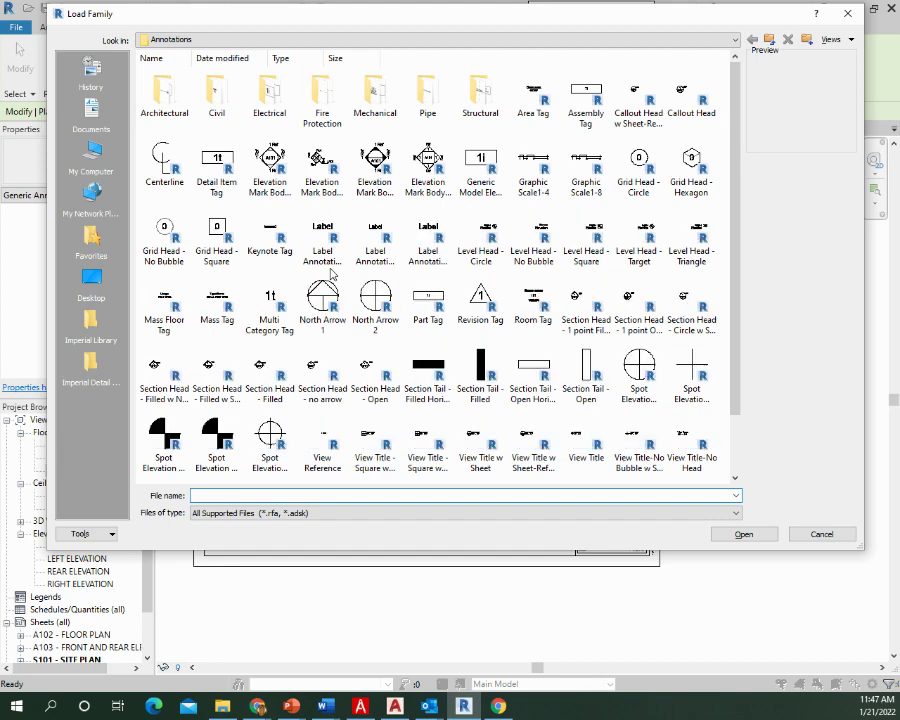
pyautogui.click(322, 302)
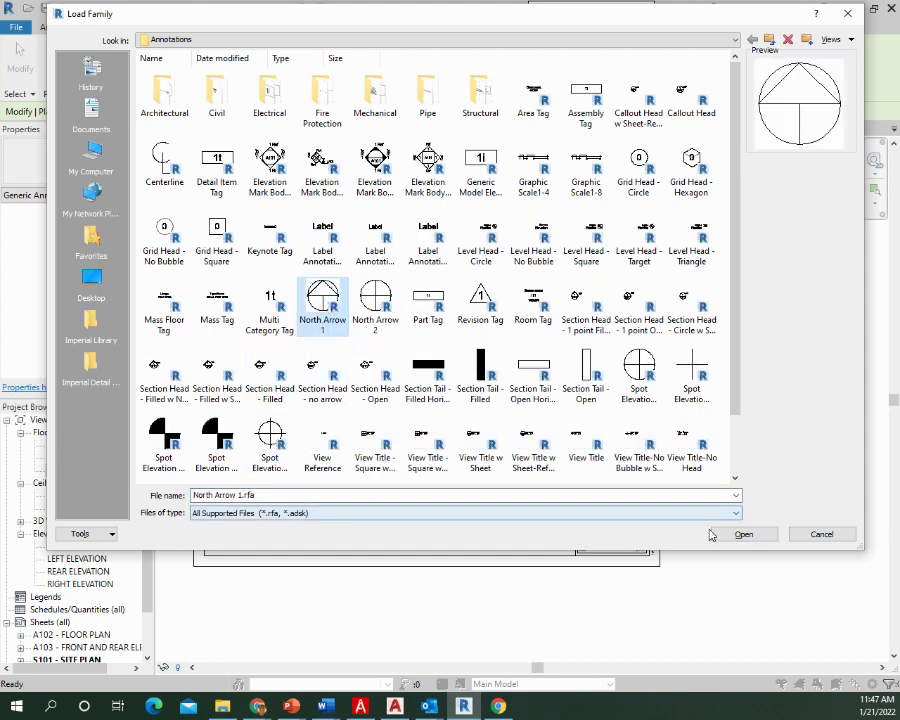
pyautogui.click(742, 535)
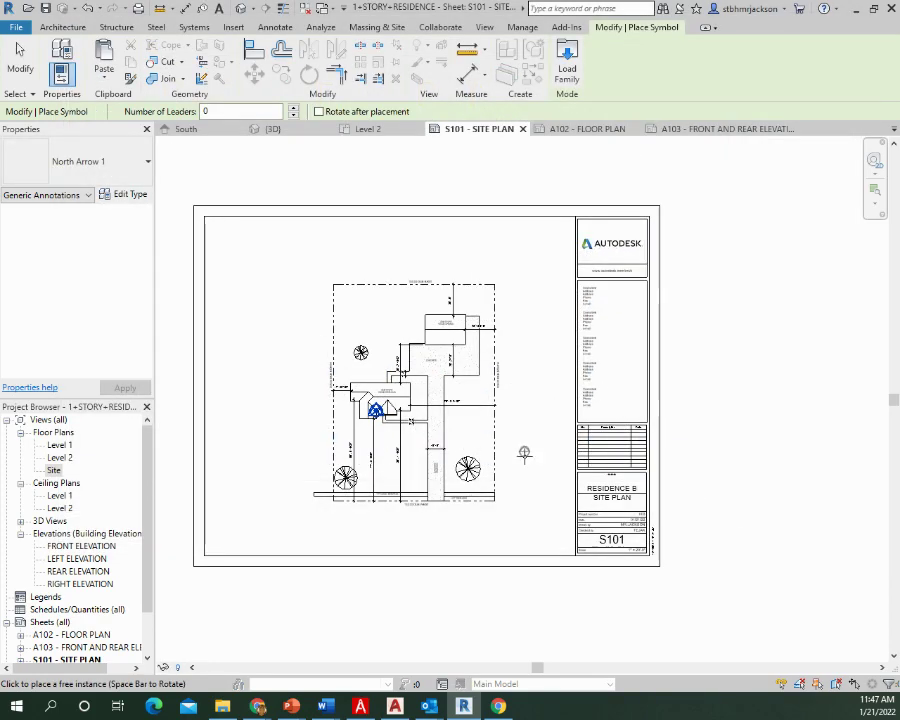
# Place a North Arrow 1 symbol at the site plan's upper-left property corner
pyautogui.scroll(3, 521, 476)
pyautogui.scroll(2, 521, 476)
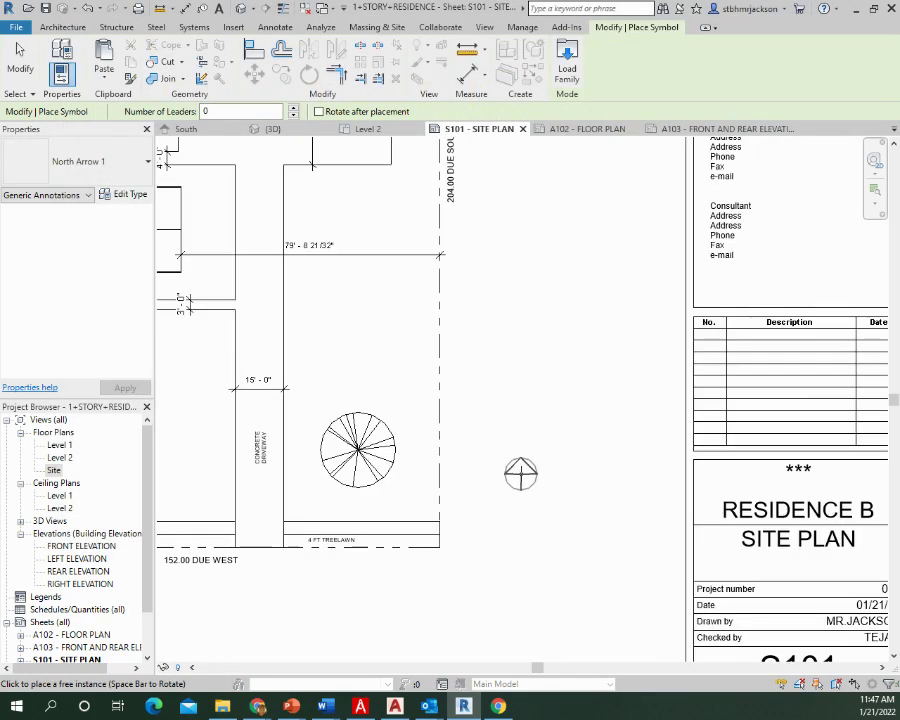
pyautogui.moveTo(460, 365); pyautogui.dragTo(739, 590, button='middle')
pyautogui.moveTo(373, 221); pyautogui.dragTo(491, 372, button='middle')
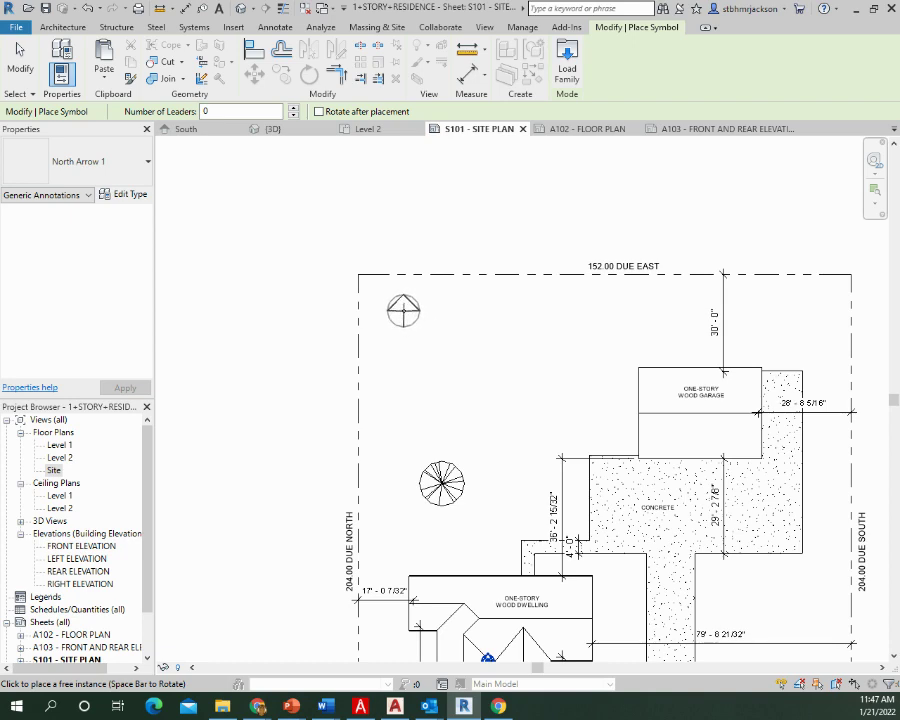
pyautogui.click(403, 310)
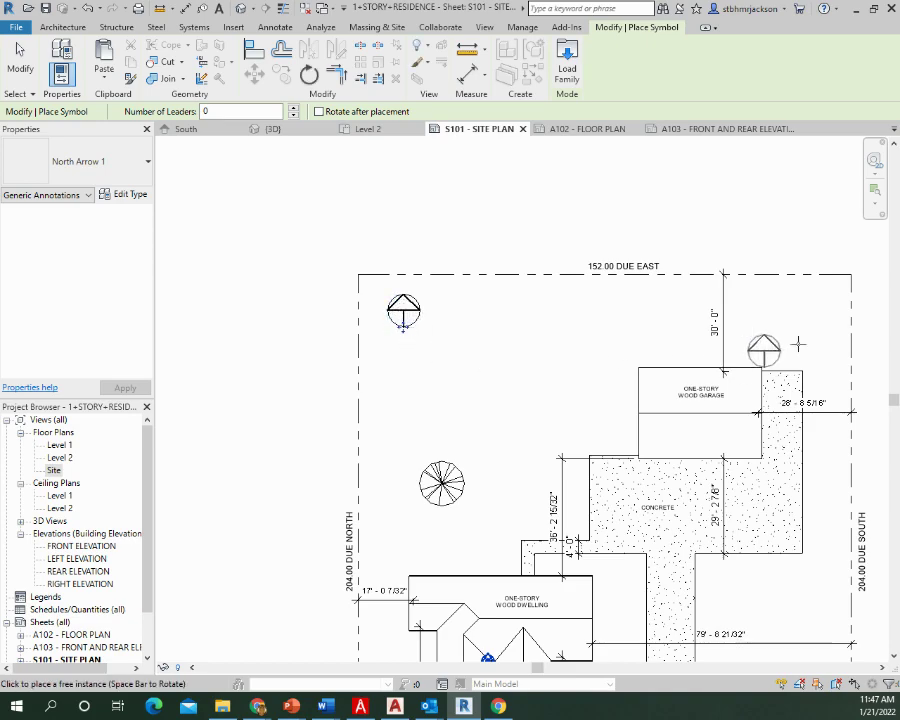
pyautogui.moveTo(587, 533); pyautogui.dragTo(486, 518, button='middle')
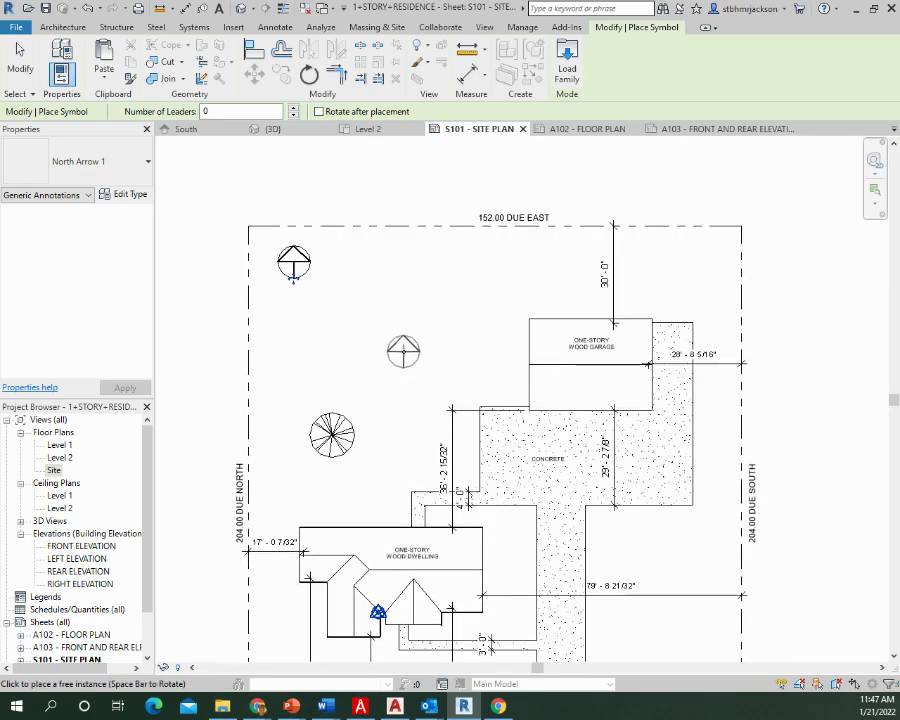
pyautogui.press('Escape')
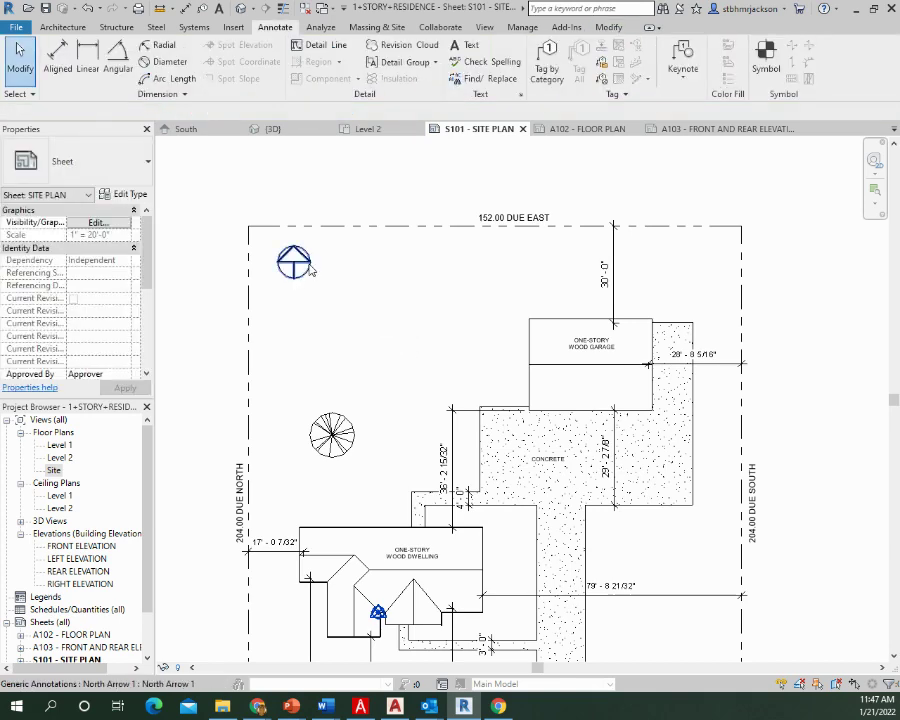
# Pan and zoom out to show the whole S101 sheet and title block
pyautogui.moveTo(516, 509); pyautogui.dragTo(497, 403, button='middle')
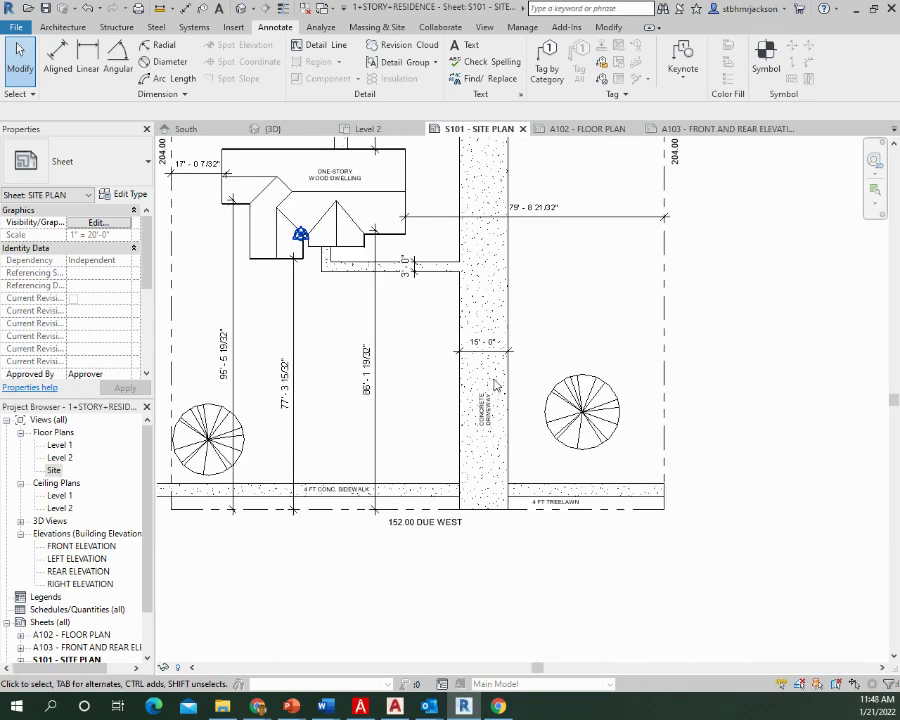
pyautogui.moveTo(470, 285); pyautogui.dragTo(463, 357, button='middle')
pyautogui.moveTo(618, 474); pyautogui.dragTo(518, 267, button='middle')
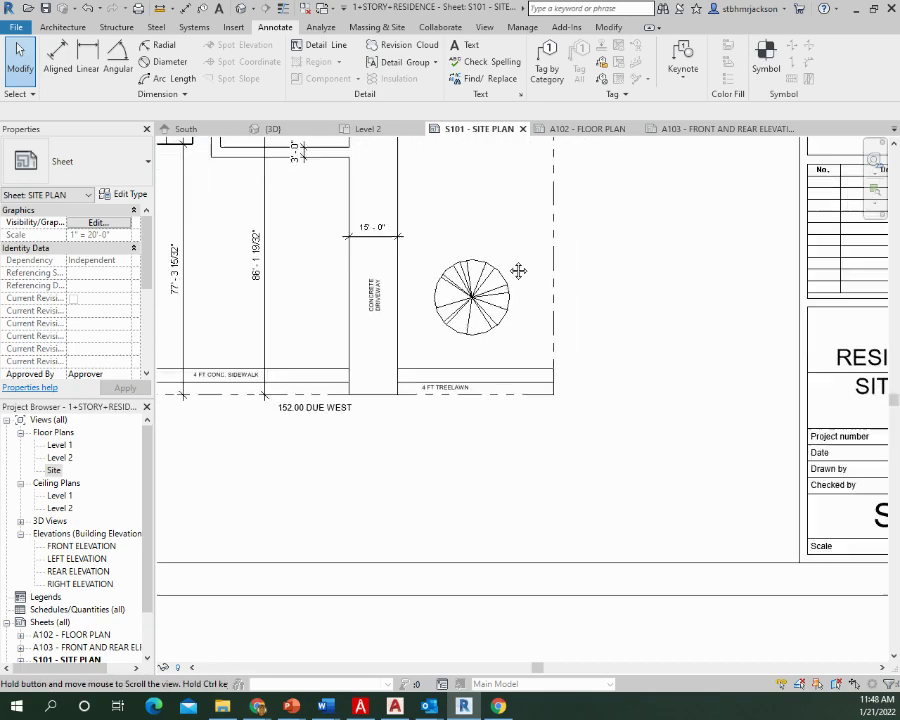
pyautogui.scroll(-5, 500, 300)
pyautogui.moveTo(495, 327); pyautogui.dragTo(585, 510, button='middle')
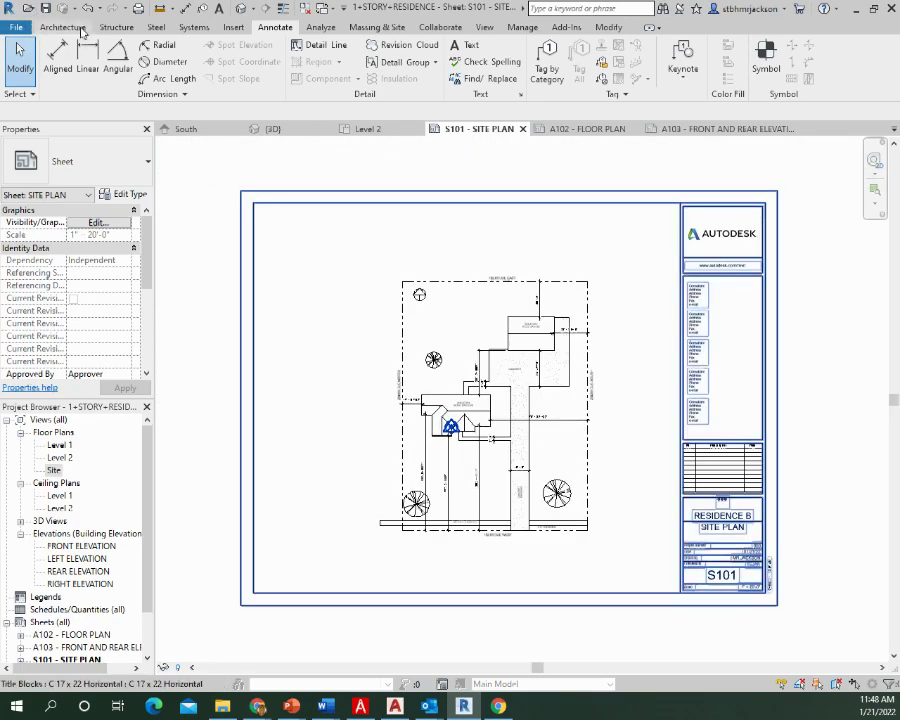
# Open Print, dismiss the warning, and choose PDFCreator as the printer
pyautogui.click(18, 30)
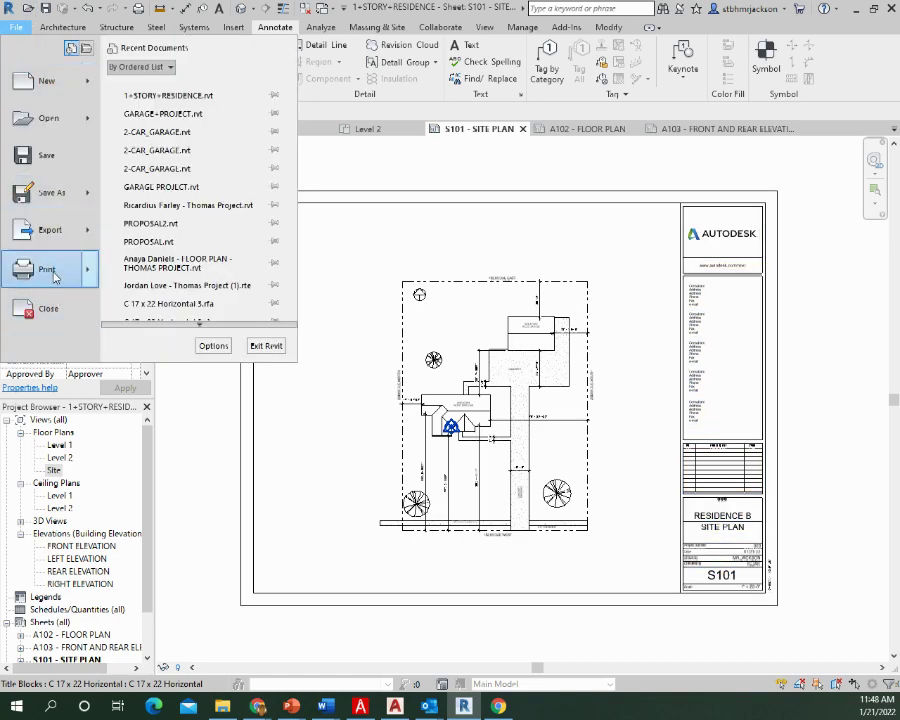
pyautogui.click(55, 277)
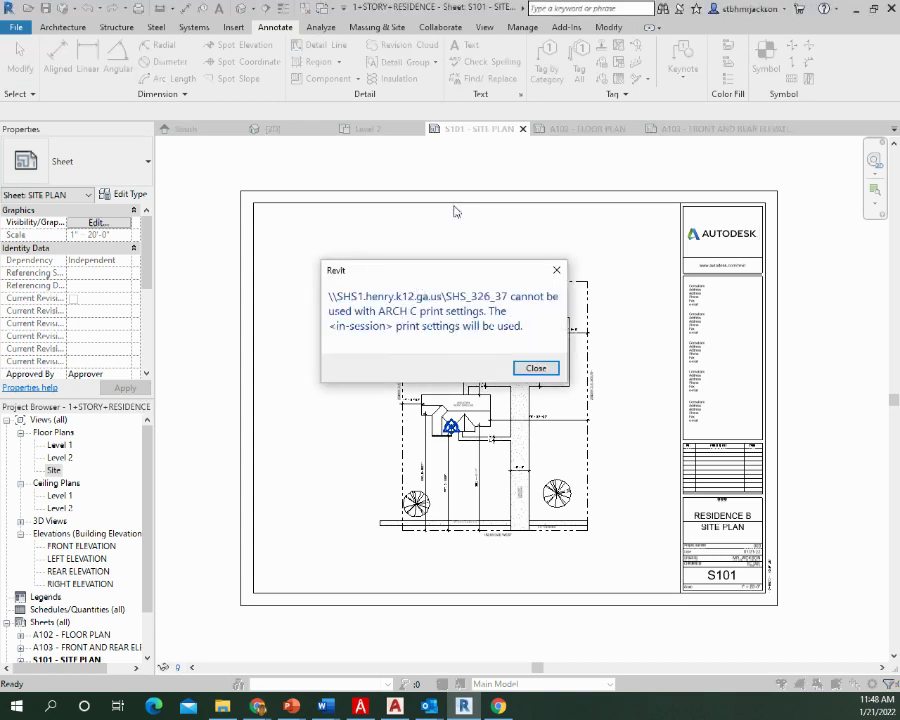
pyautogui.click(533, 368)
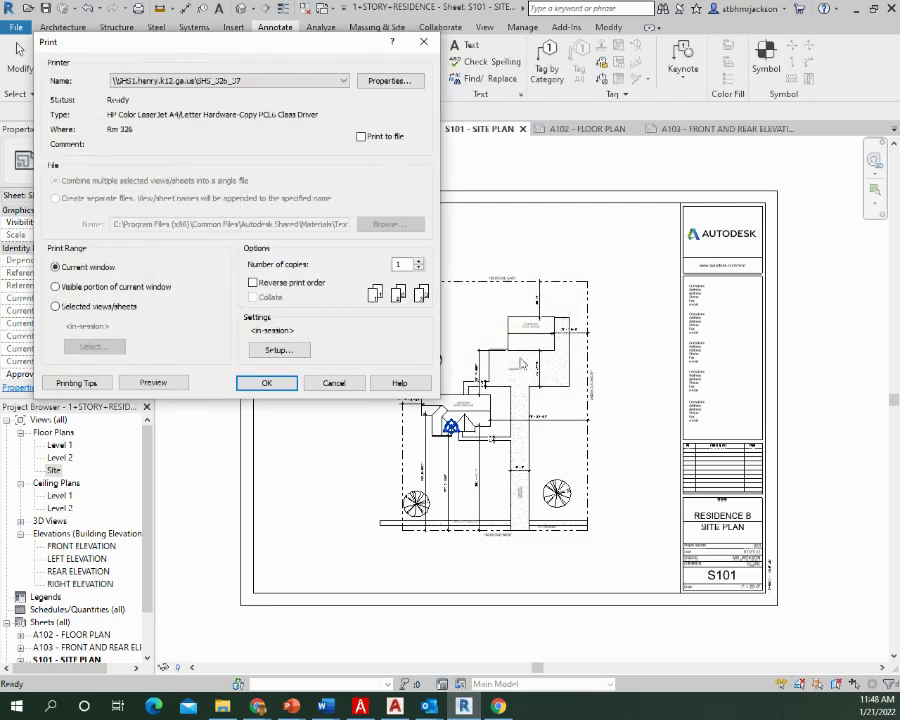
pyautogui.click(294, 84)
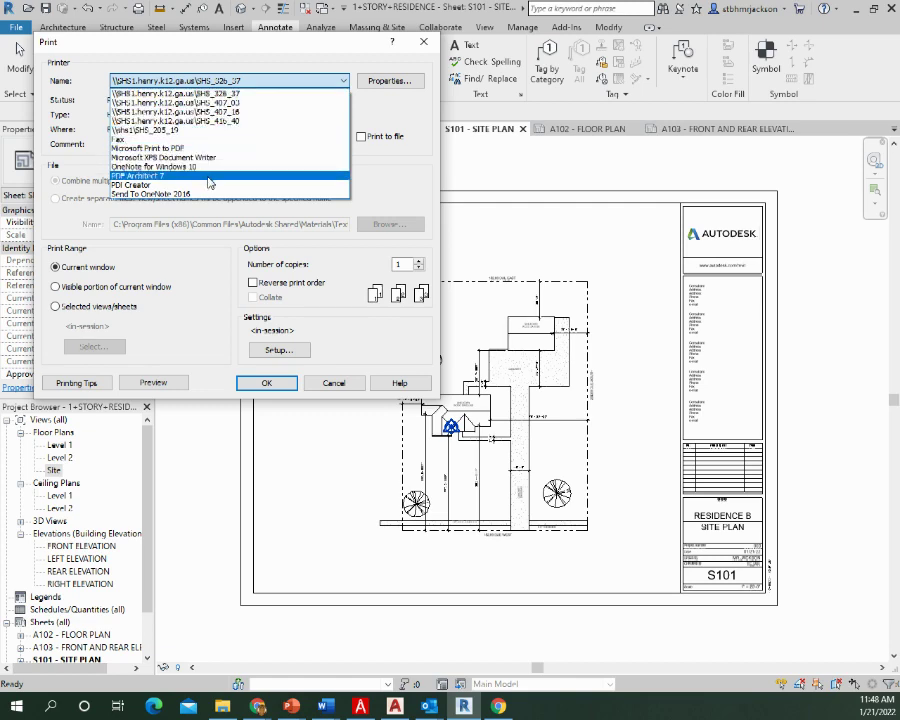
pyautogui.click(210, 189)
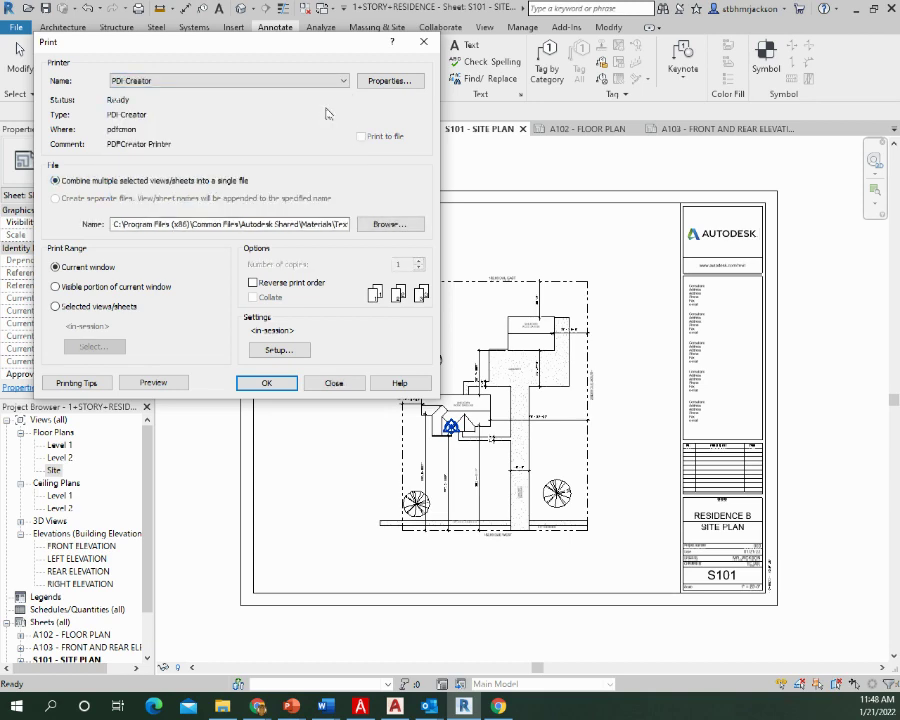
pyautogui.click(389, 80)
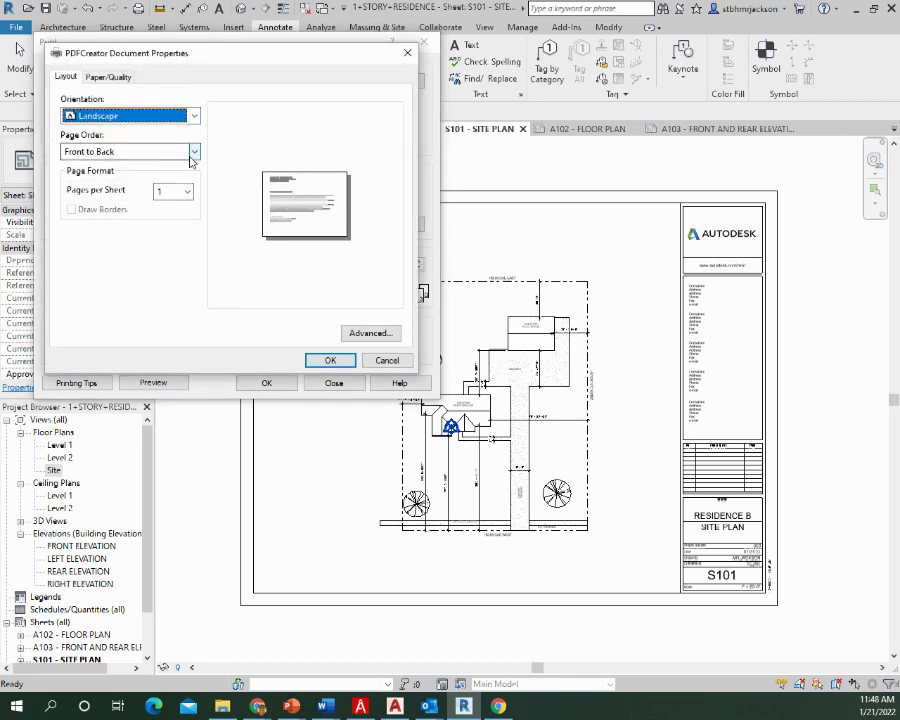
# Change PDFCreator's paper size from Letter to ARCH C and confirm both dialogs
pyautogui.click(354, 330)
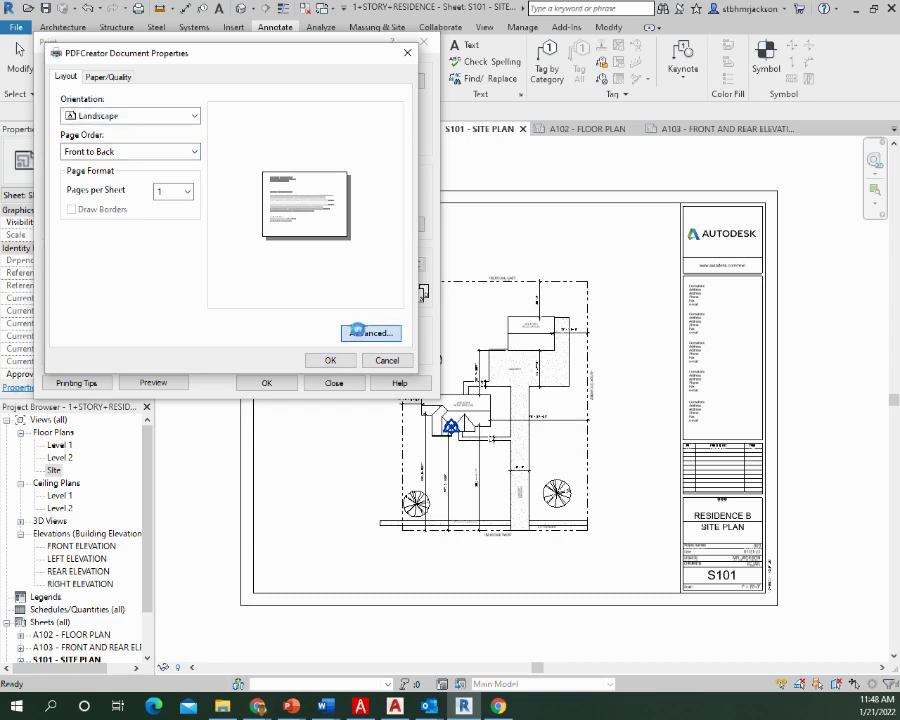
pyautogui.click(313, 104)
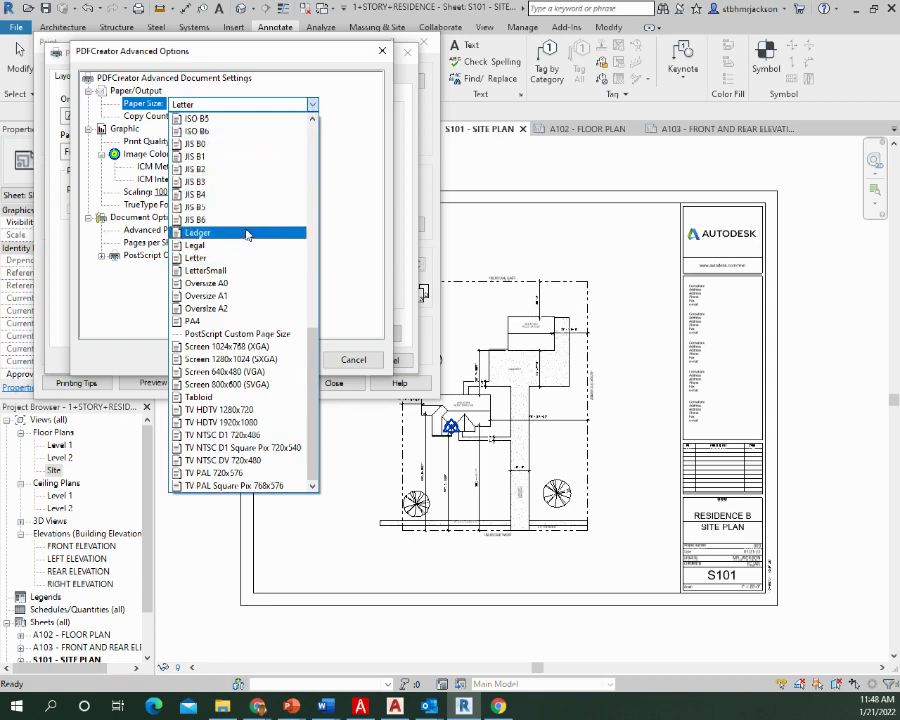
pyautogui.scroll(2, 243, 268)
pyautogui.scroll(7, 243, 268)
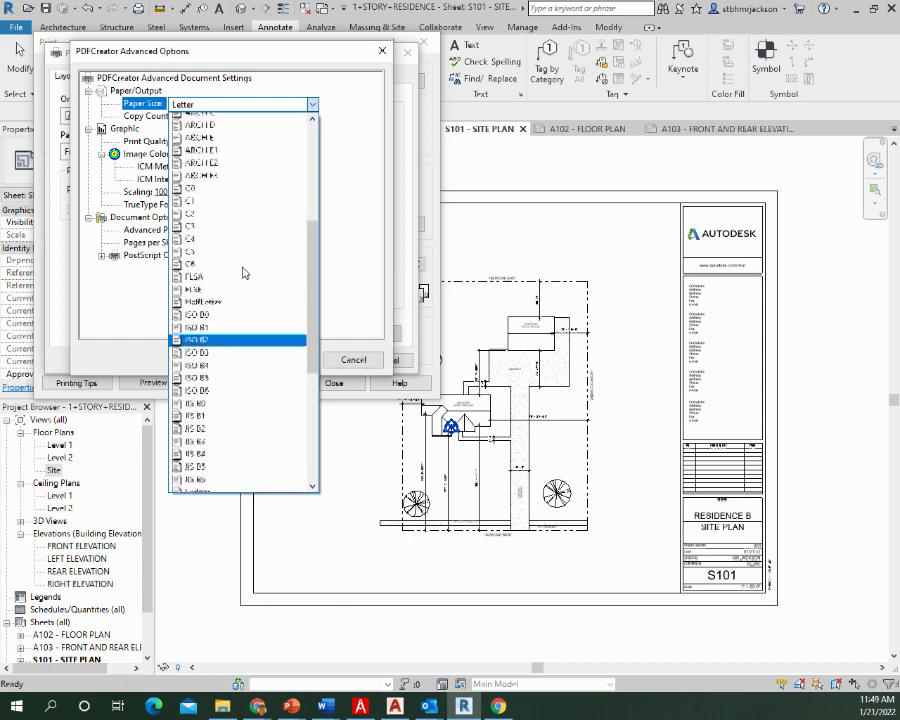
pyautogui.click(235, 156)
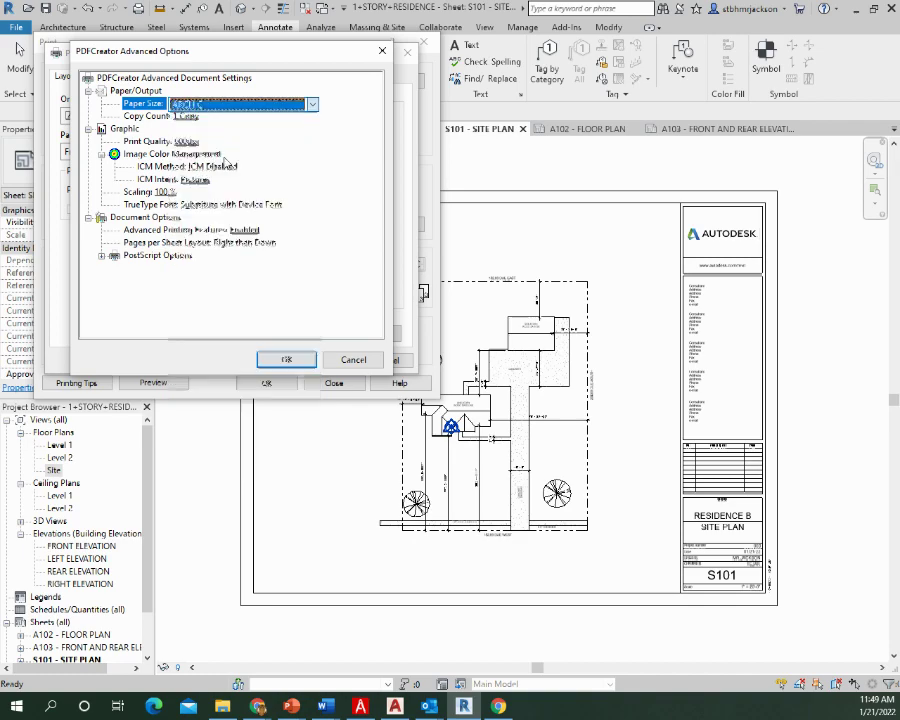
pyautogui.click(287, 360)
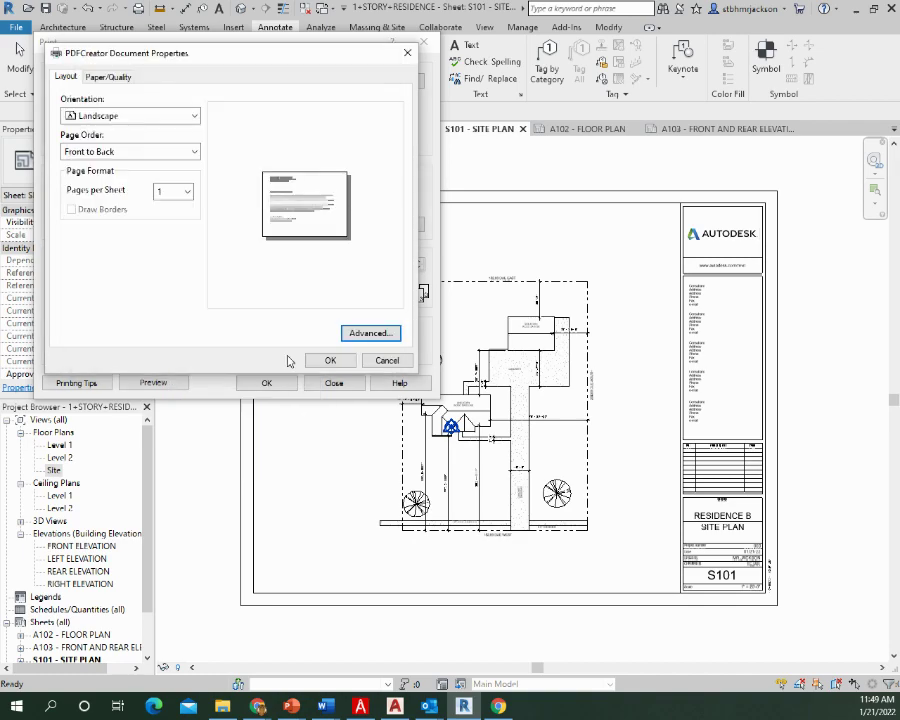
pyautogui.click(330, 360)
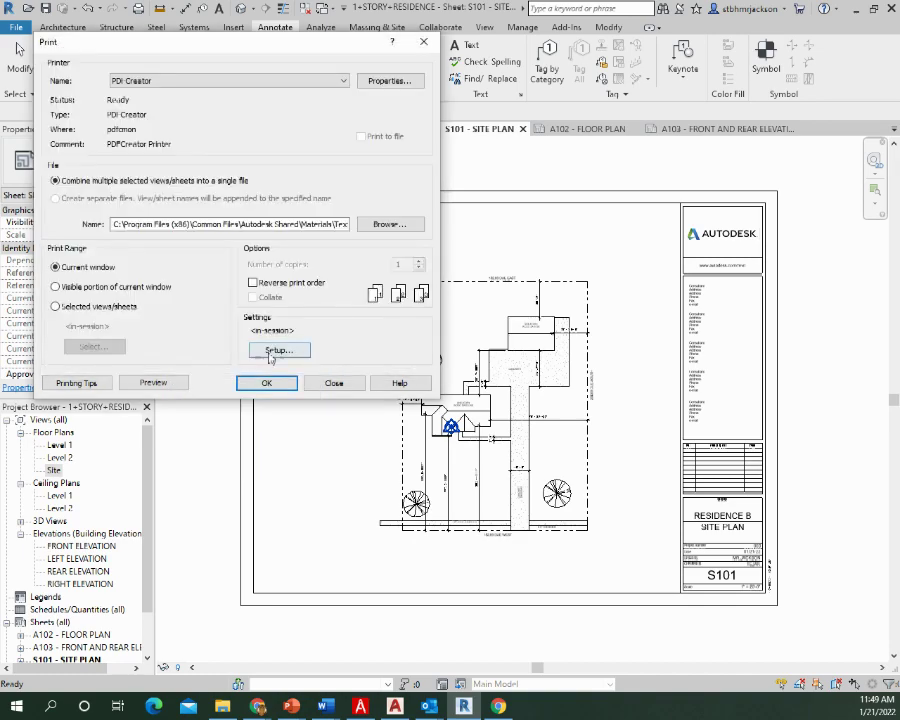
# Confirm the ARCH C landscape setup, preview the S101 sheet, and print
pyautogui.click(279, 350)
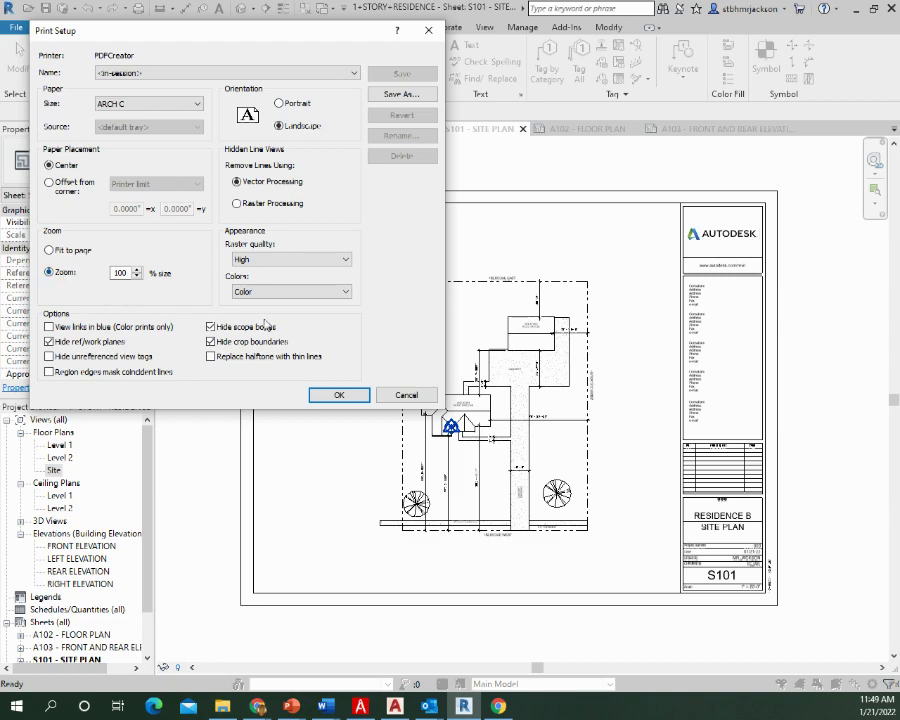
pyautogui.click(337, 394)
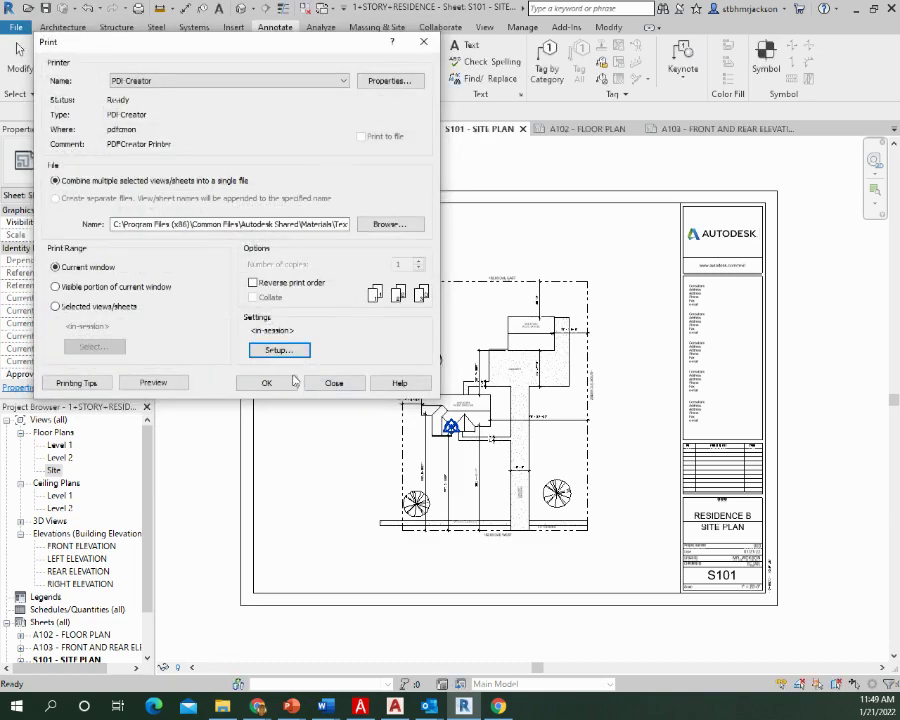
pyautogui.click(152, 383)
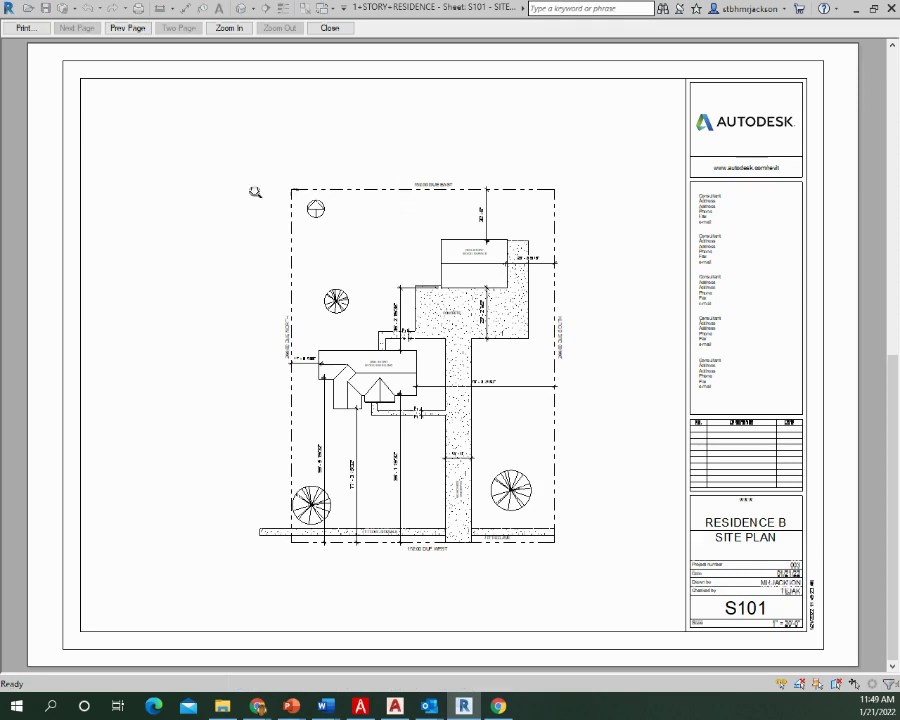
pyautogui.click(26, 28)
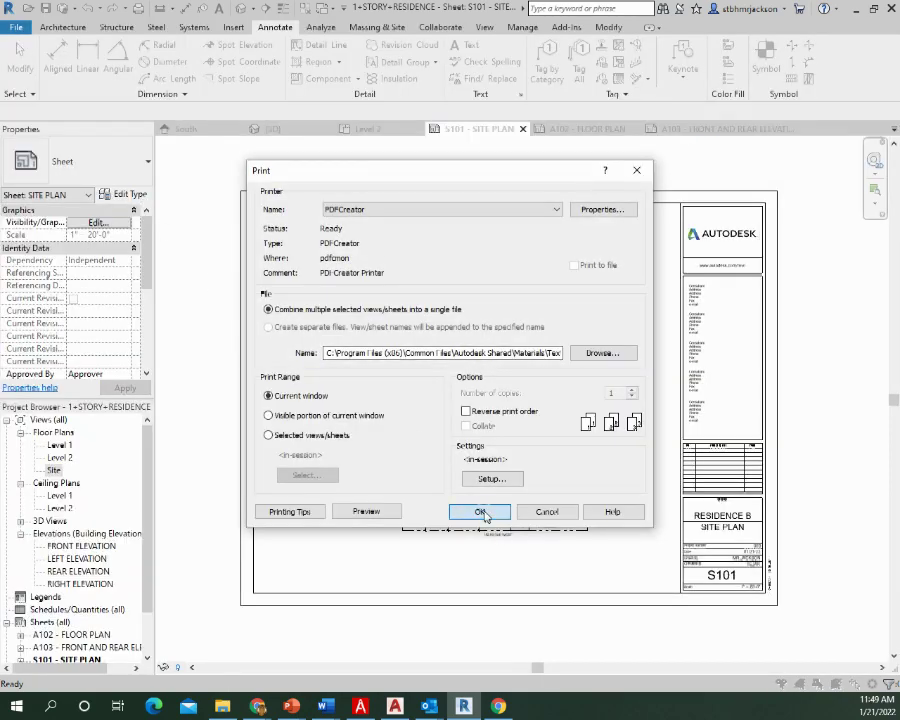
# Send the S101 sheet to PDFCreator and move its window aside
pyautogui.click(480, 511)
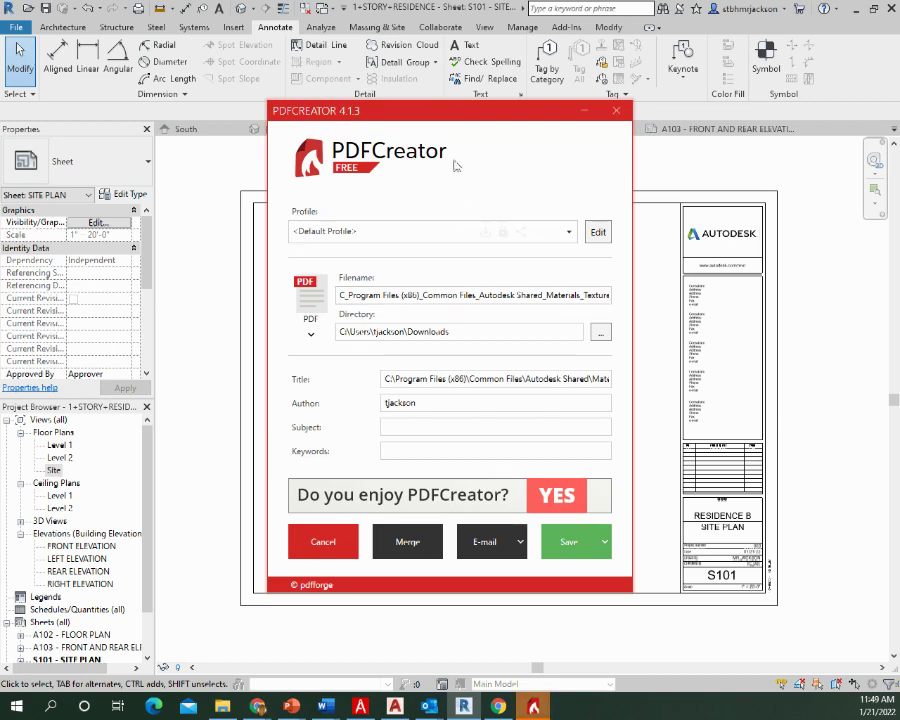
pyautogui.moveTo(454, 111); pyautogui.dragTo(259, 185)
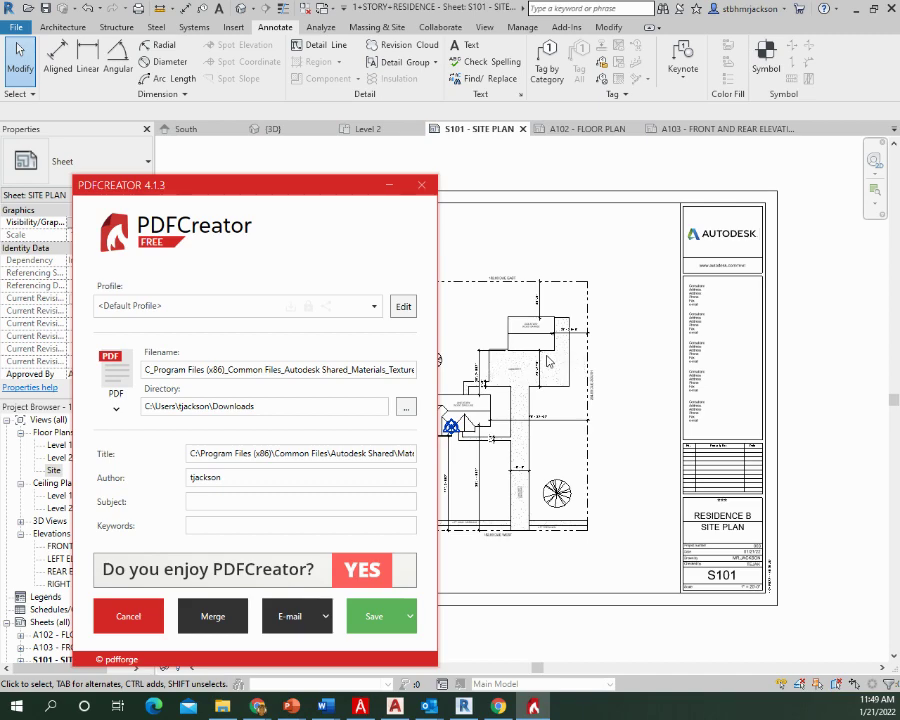
pyautogui.moveTo(277, 183); pyautogui.dragTo(477, 43)
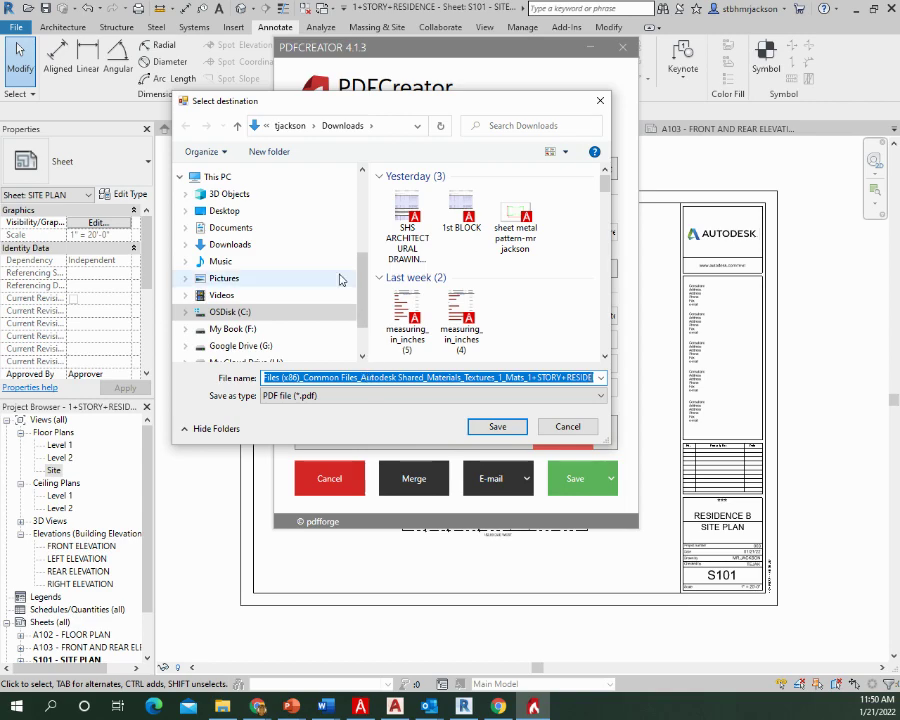
# Choose Downloads as the PDF destination and clear the existing file name
pyautogui.click(243, 245)
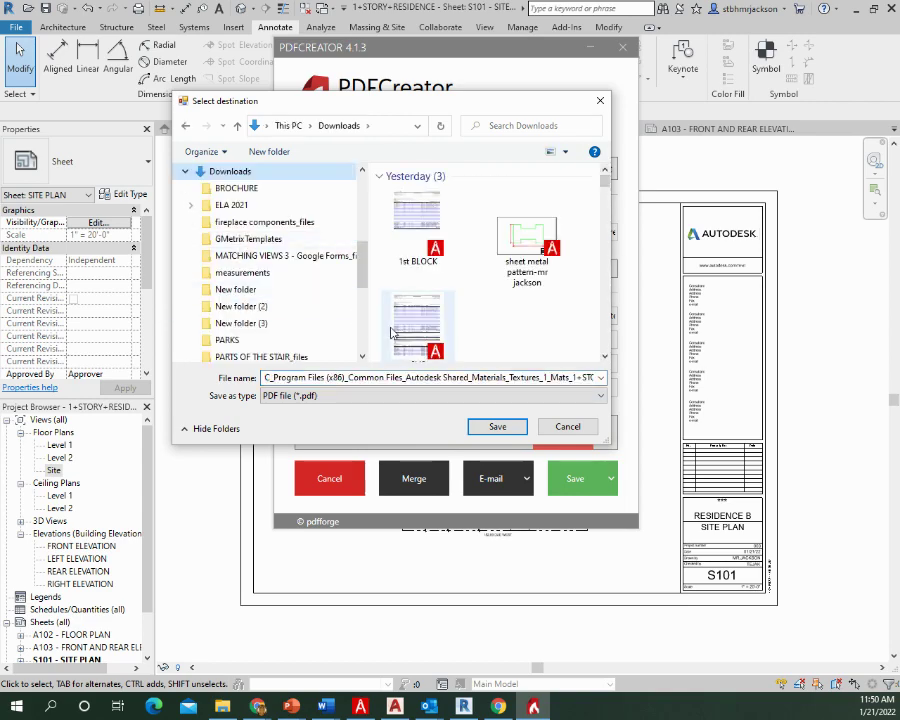
pyautogui.click(440, 377)
pyautogui.moveTo(440, 377); pyautogui.dragTo(548, 377)
pyautogui.doubleClick(548, 377)
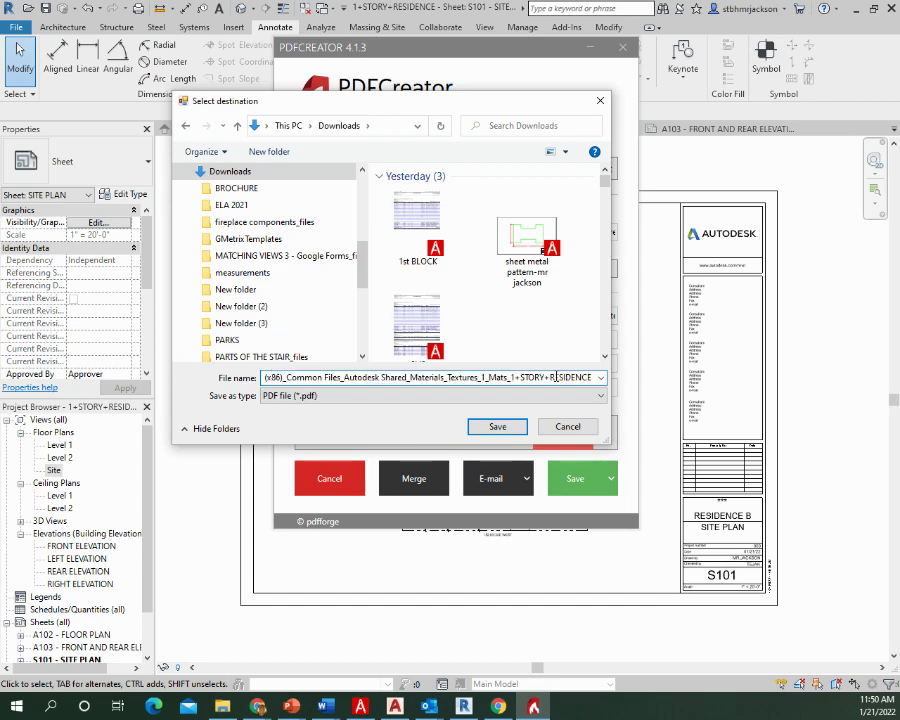
pyautogui.hotkey('ctrl', 'a')
pyautogui.press('BackSpace')
pyautogui.write('C_Program File')
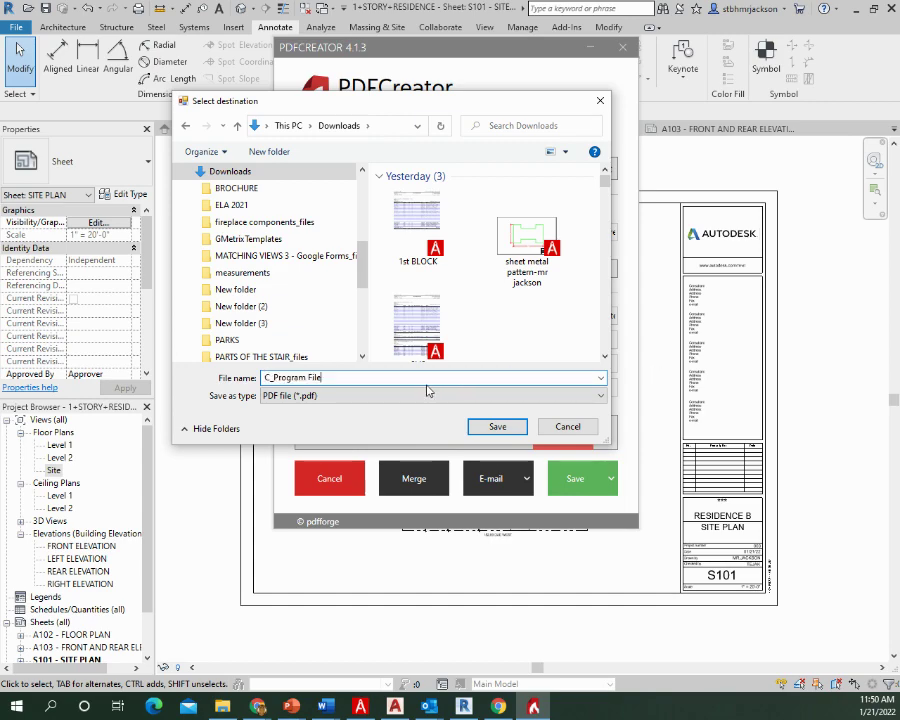
pyautogui.hotkey('ctrl', 'a')
pyautogui.press('BackSpace')
# Name the PDF 'SITE PLAN-' plus the client's name, save it, and start converting
pyautogui.write('SITE PLAN-MR JACKS')
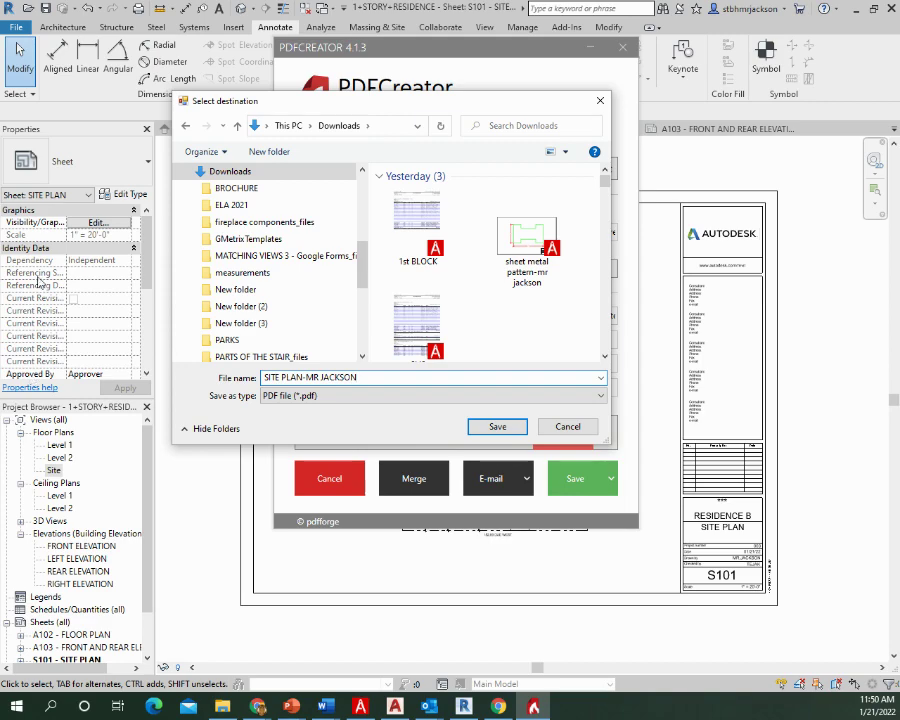
pyautogui.click(497, 426)
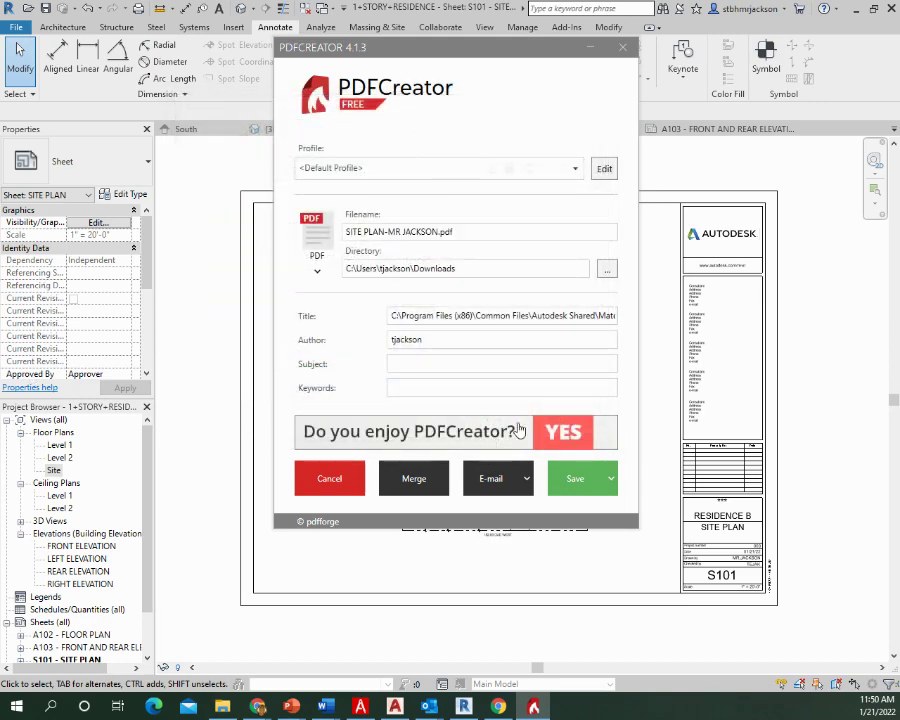
pyautogui.click(585, 486)
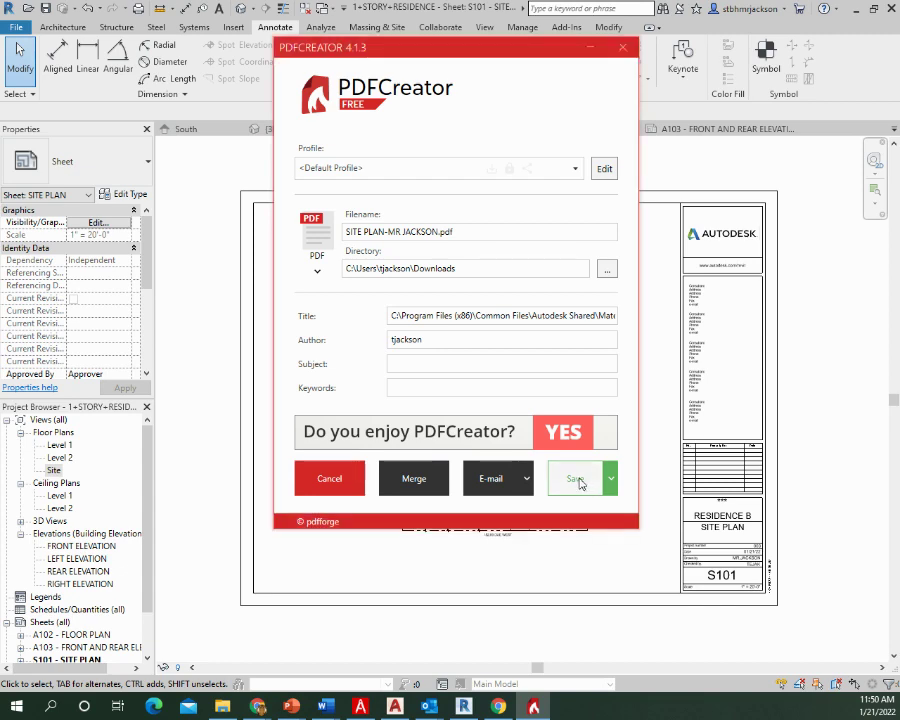